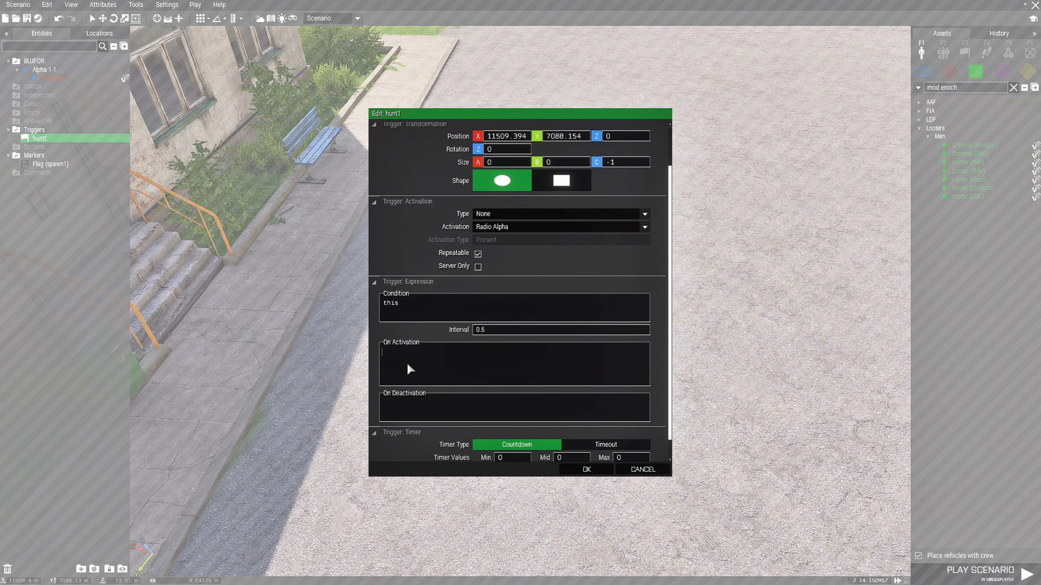
Script hunt1's On Activation to spawn resistance units I_L_Criminal_SG_F, I_L_Criminal_SMG_F, I_L_Hunter_F, I_L_Looter_Rifle_F, I_L_Looter_Pistol_F at "spawn1", call RYD_CH_Herne, and hint "You are being hunted!".
text(_Group1 = [getmarkerpos "spawn1", resistance, ["I_L_Criminal_SG_F","I_L_Criminal_SMG_F","I_L_Hunter_F","I_L_Looter_Rifle_F","I_L_Looter_Pistol_F"]] call BIS_fnc_SpawnGroup;[_Group1] call RYD_CH_Herne; hint "You are being hunted!";)
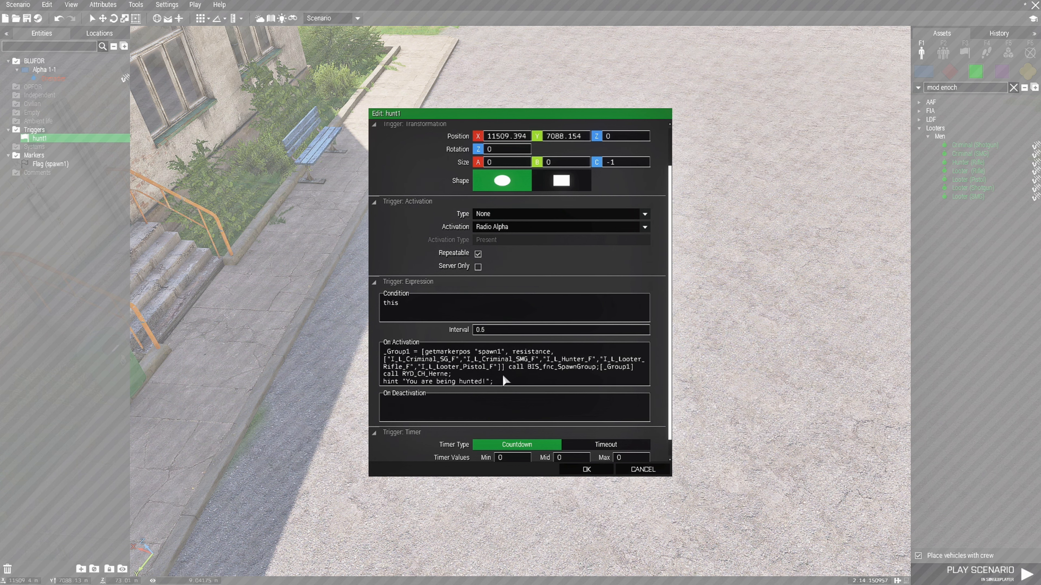
click(587, 470)
click(599, 432)
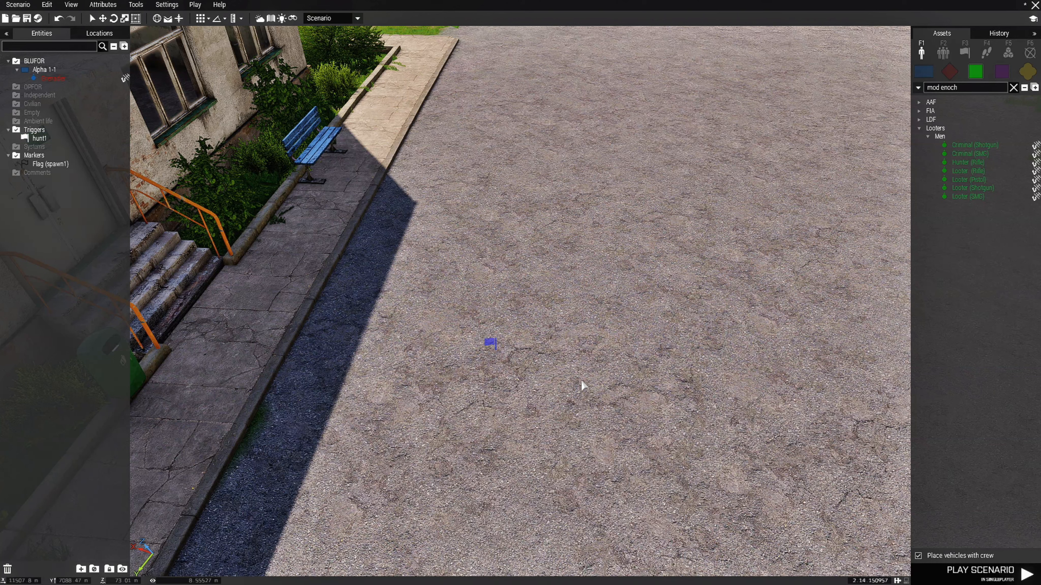
In the scenario's general attributes, set Independents Allegiance so that independents are hostile to both BLUFOR and OPFOR.
click(106, 8)
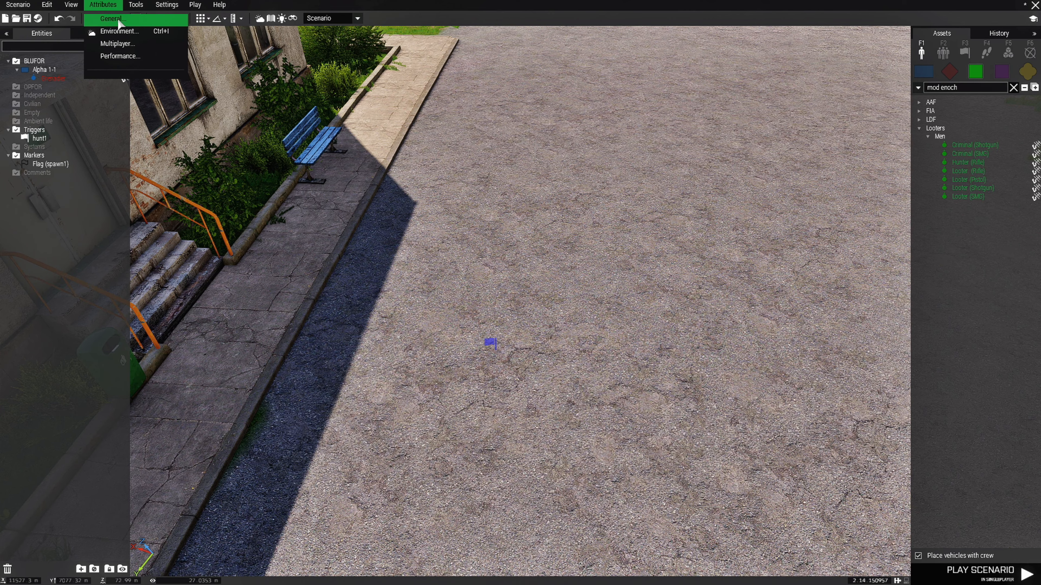
click(118, 20)
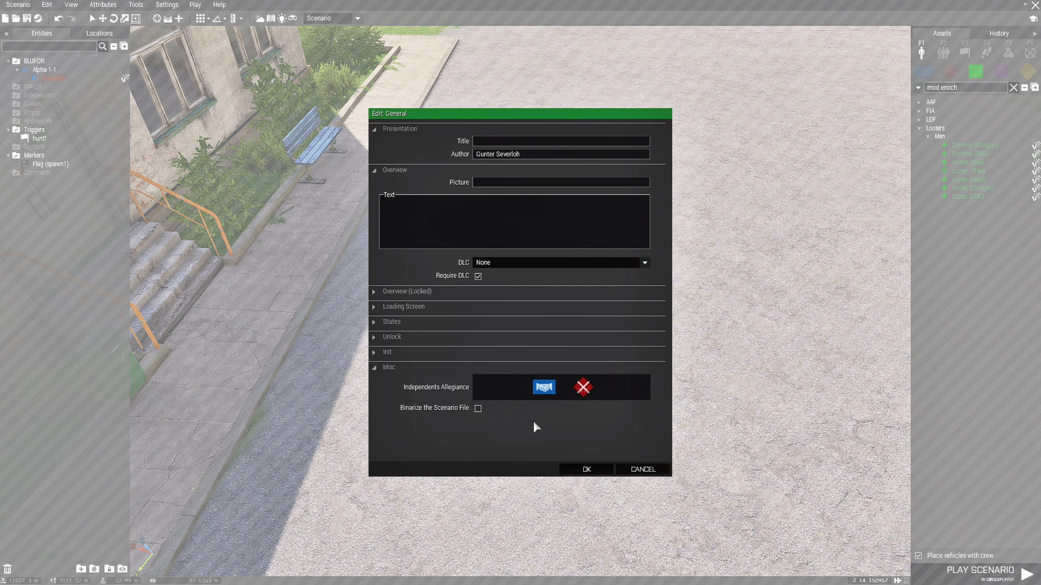
mouse_move(416, 391)
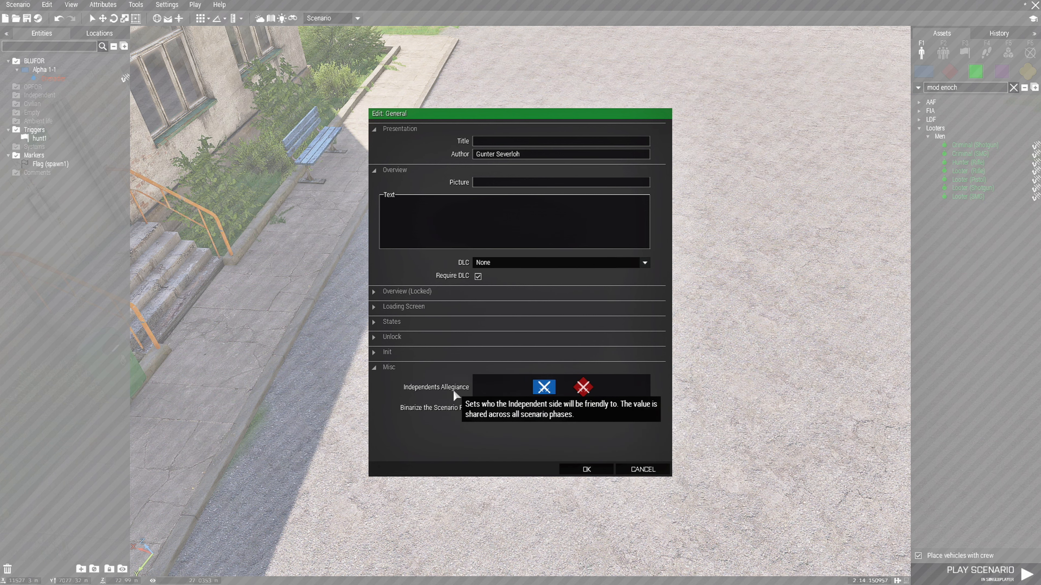
click(588, 467)
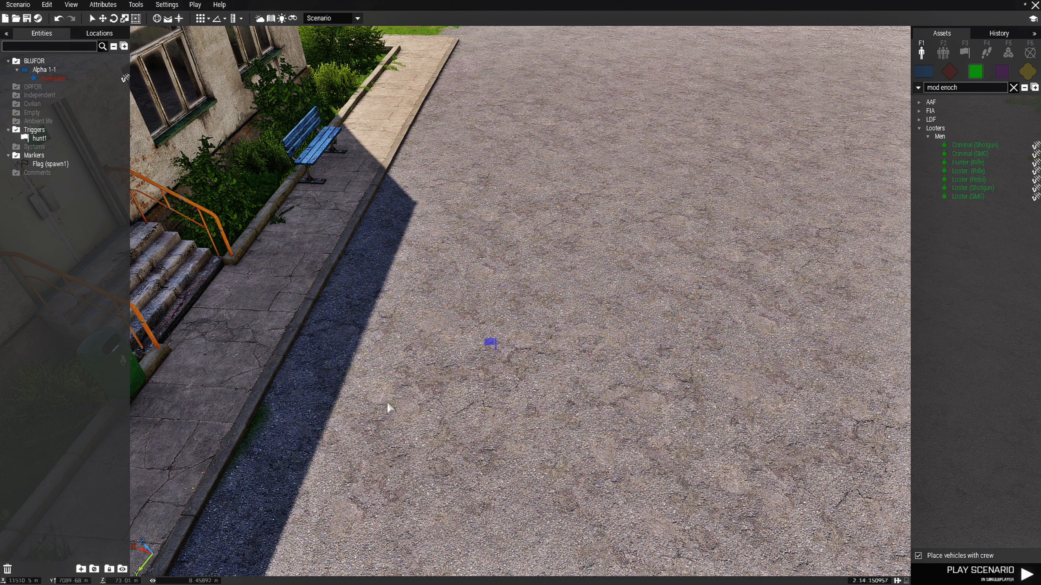
Save the scenario as Spawn_Hunter_Group in the Livonia missions folder.
click(27, 18)
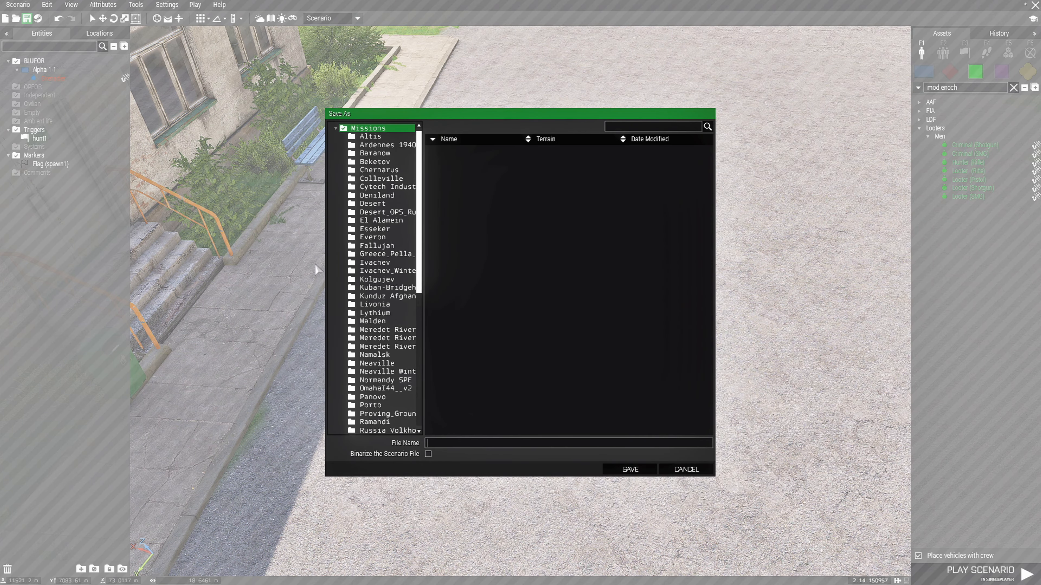
scroll(397, 313, down, 2)
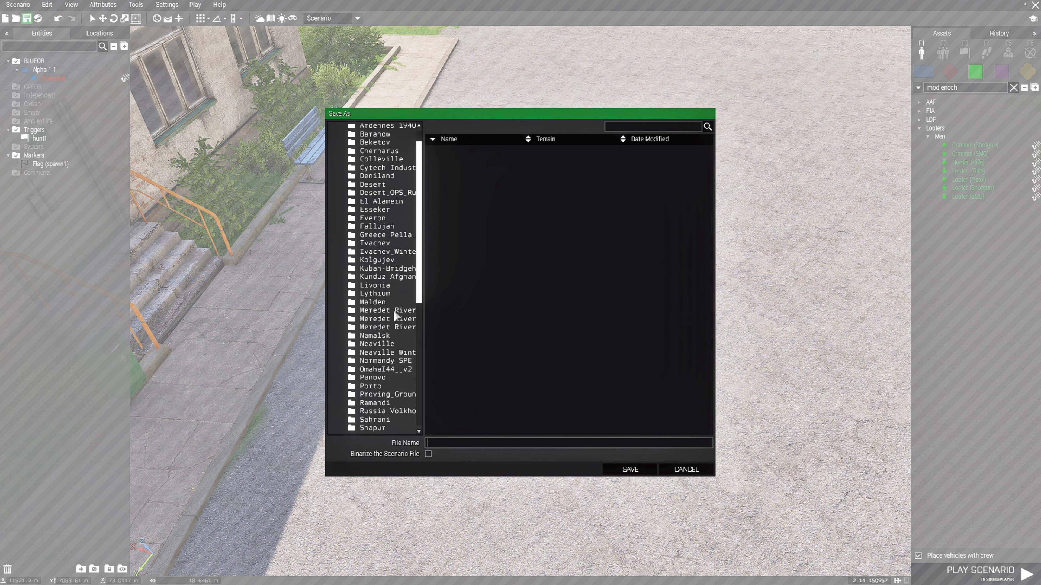
click(380, 286)
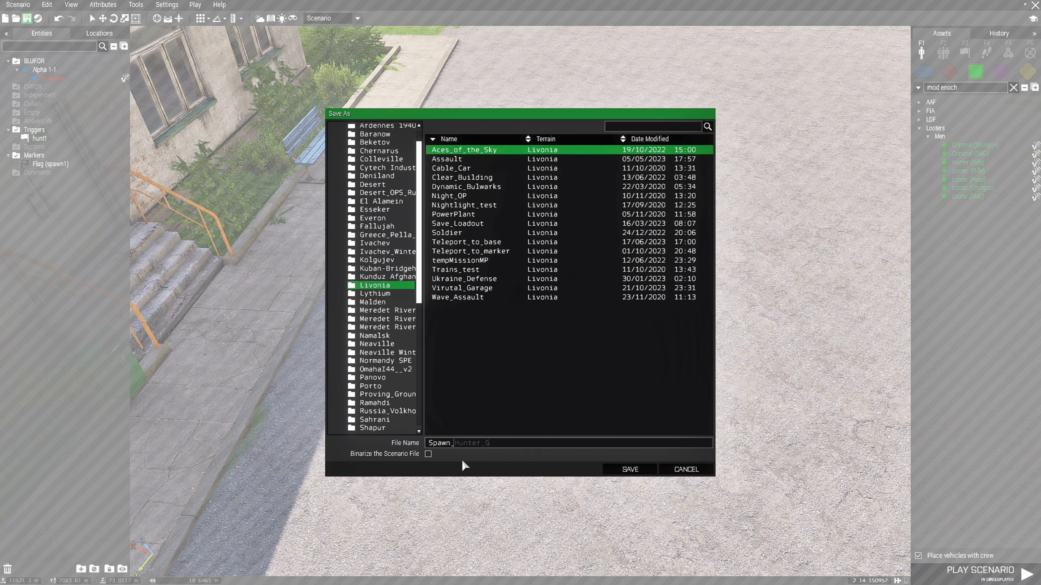
text(roup)
click(630, 469)
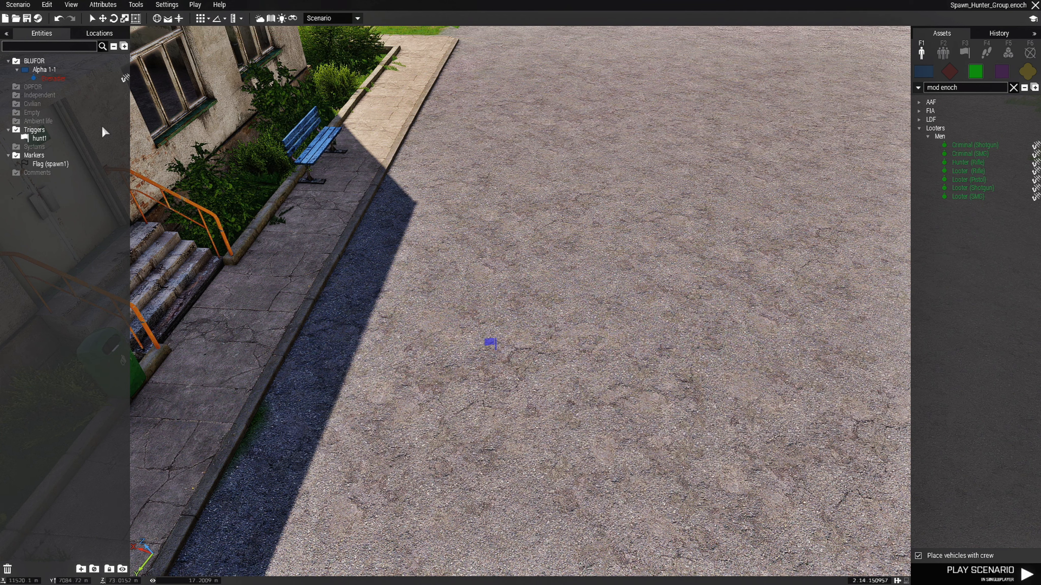
Open the scenario's folder and copy Herne.sqf and init.sqf into it from the Spawn_Hunter_Group.Stratis folder.
click(29, 7)
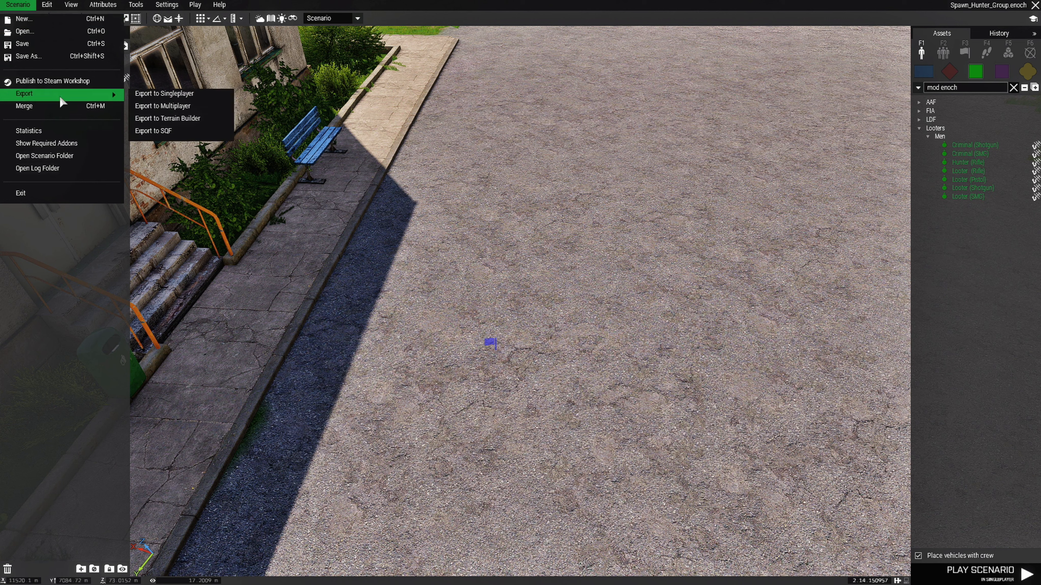
click(93, 157)
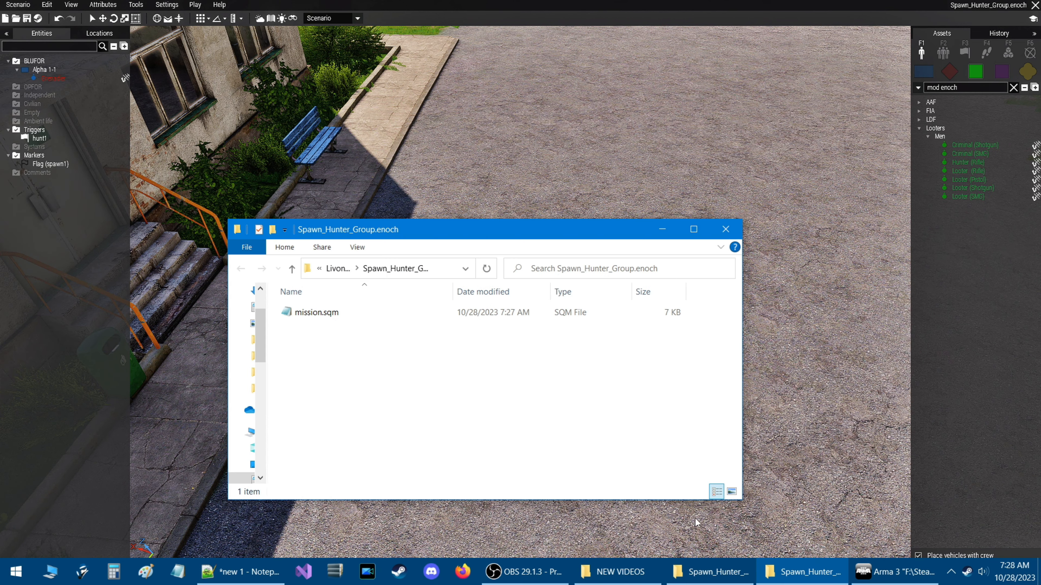
click(711, 572)
drag(762, 261, 808, 247)
click(701, 331)
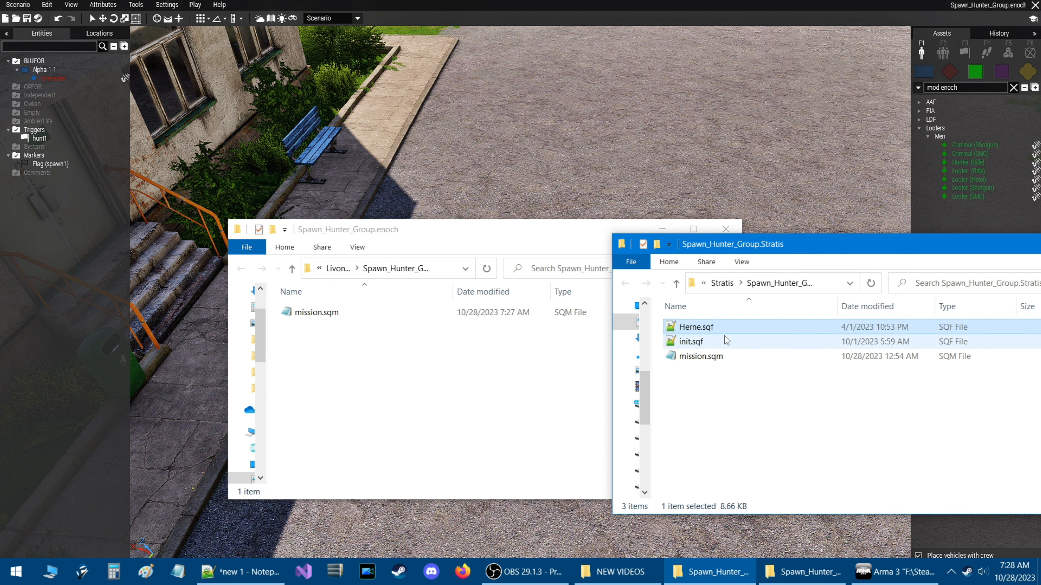
ctrl+click(692, 344)
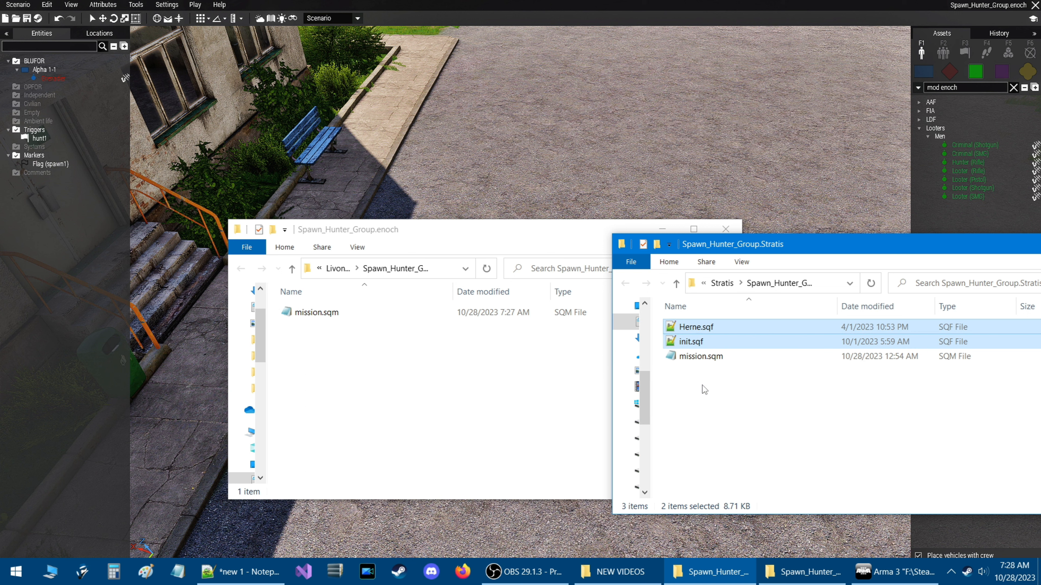
click(330, 363)
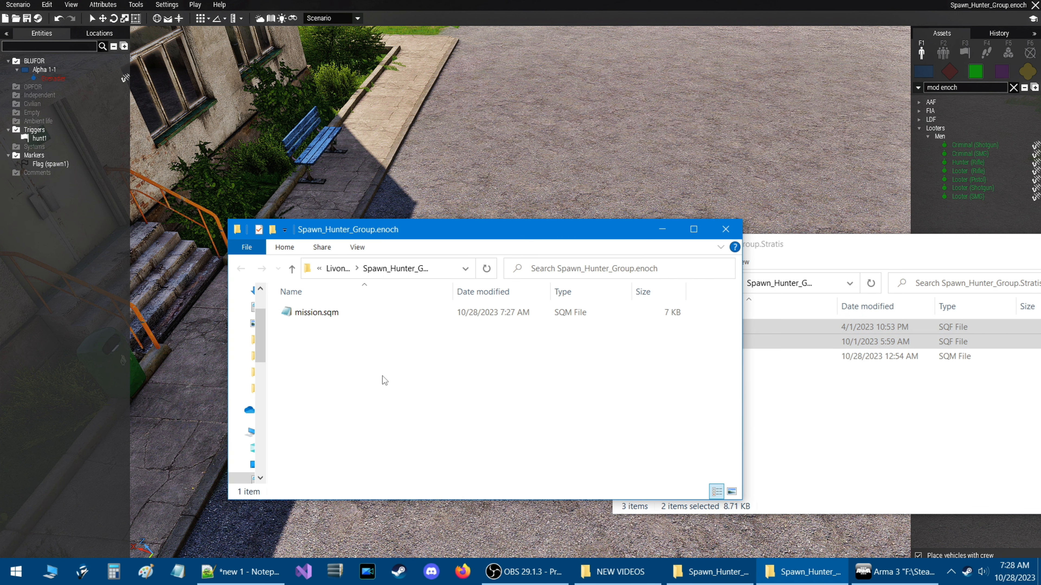
key(ctrl+v)
click(407, 390)
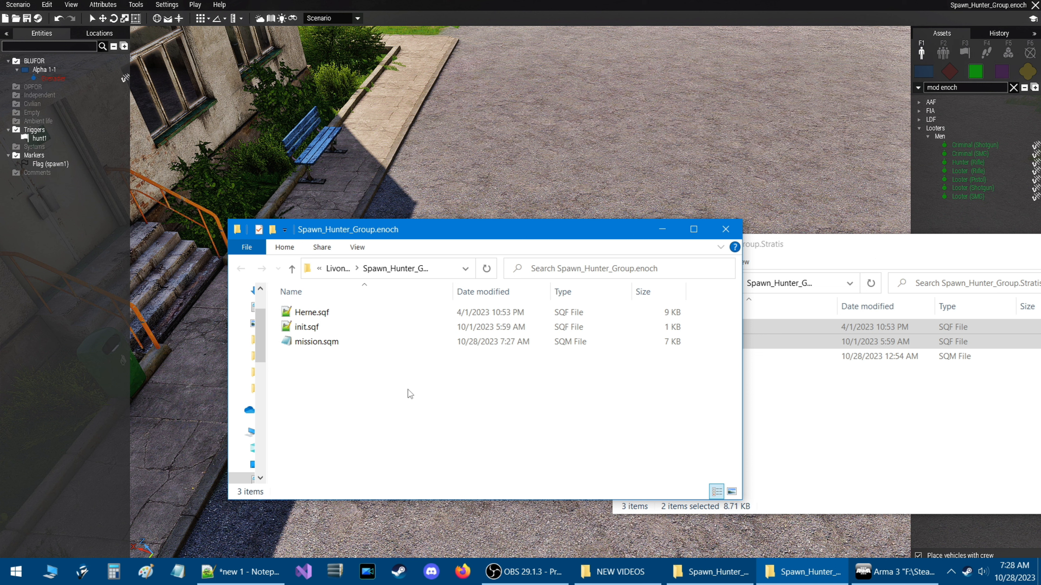
Review the copied init.sqf in Notepad++ and close it.
double_click(307, 327)
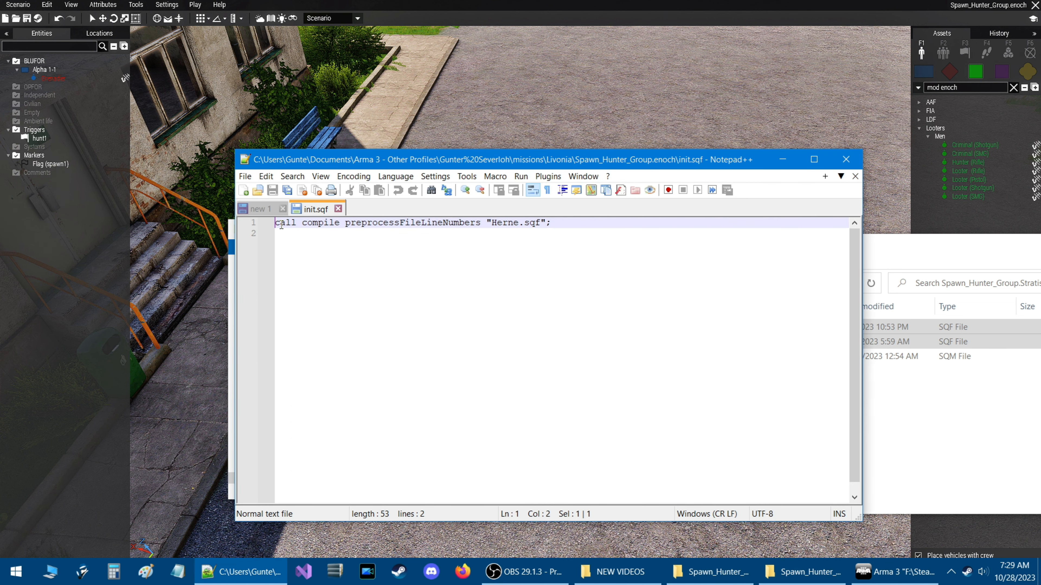
click(309, 233)
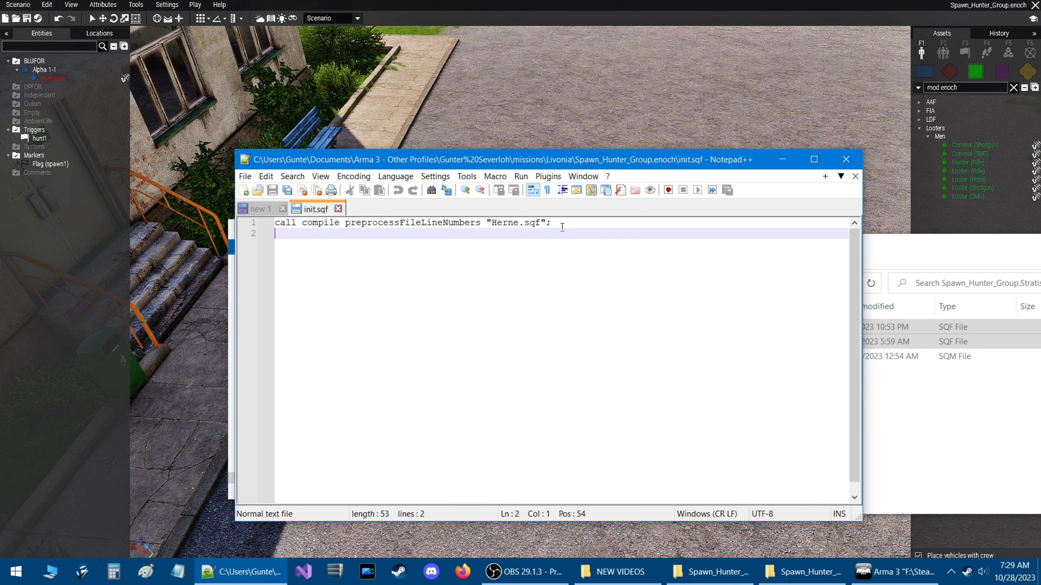
key(ctrl+w)
click(779, 163)
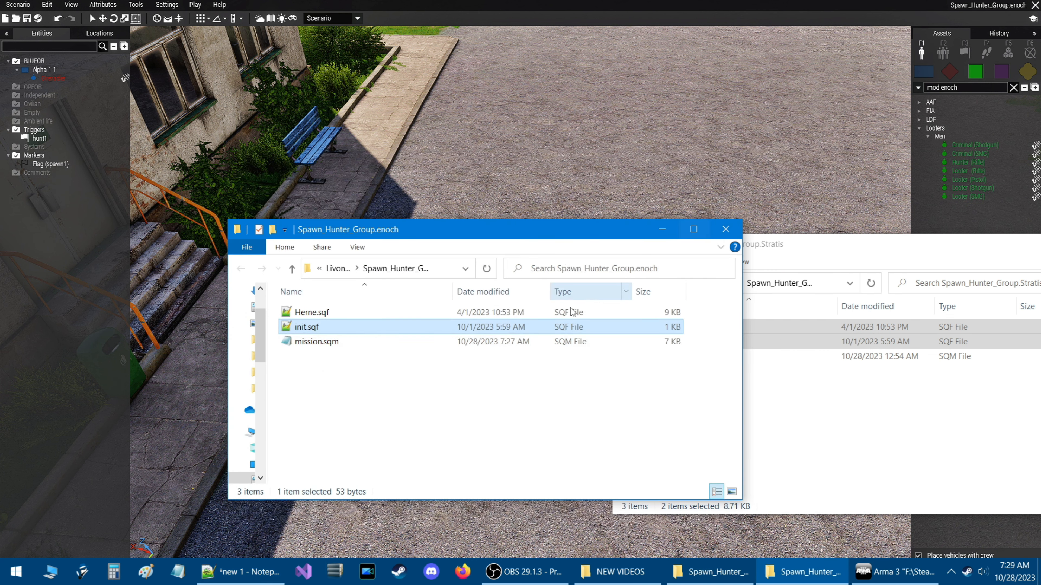
click(379, 394)
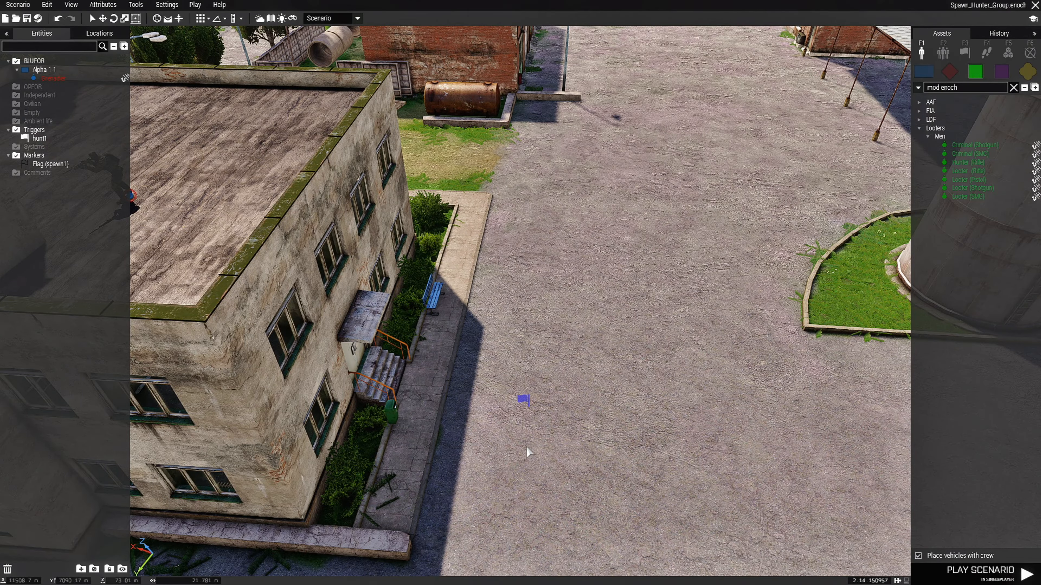
Play the scenario in singleplayer and activate the hunt1 trigger through the radio commands.
mouse_move(527, 446)
right_down()
mouse_move(493, 442)
mouse_move(519, 448)
right_up()
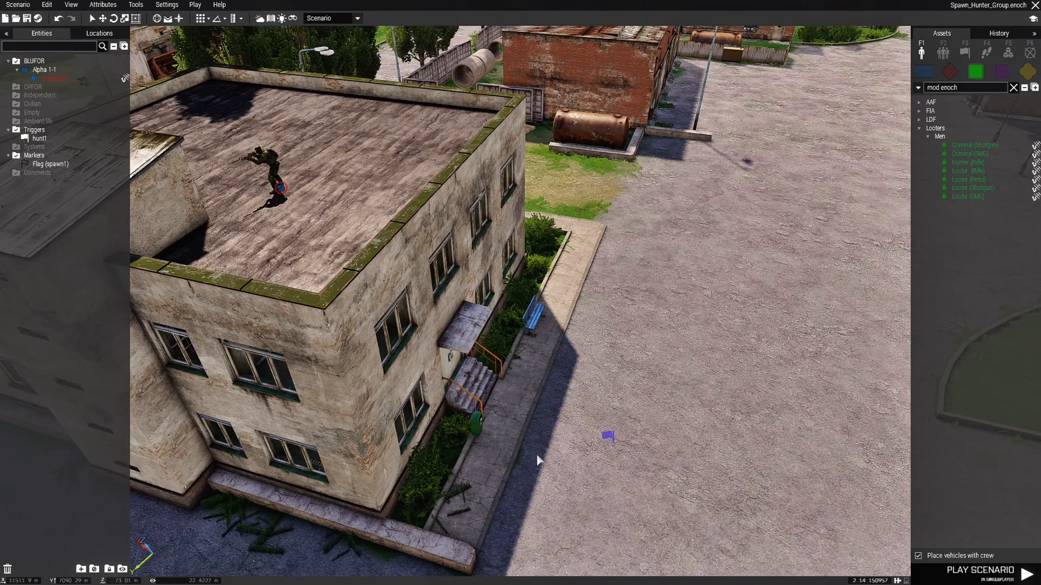
click(983, 573)
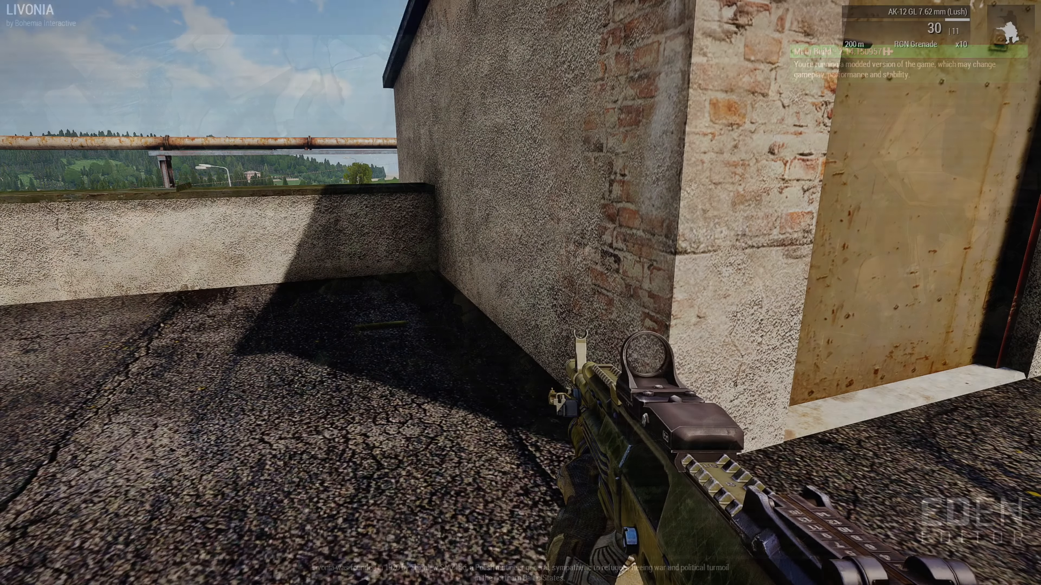
key(0)
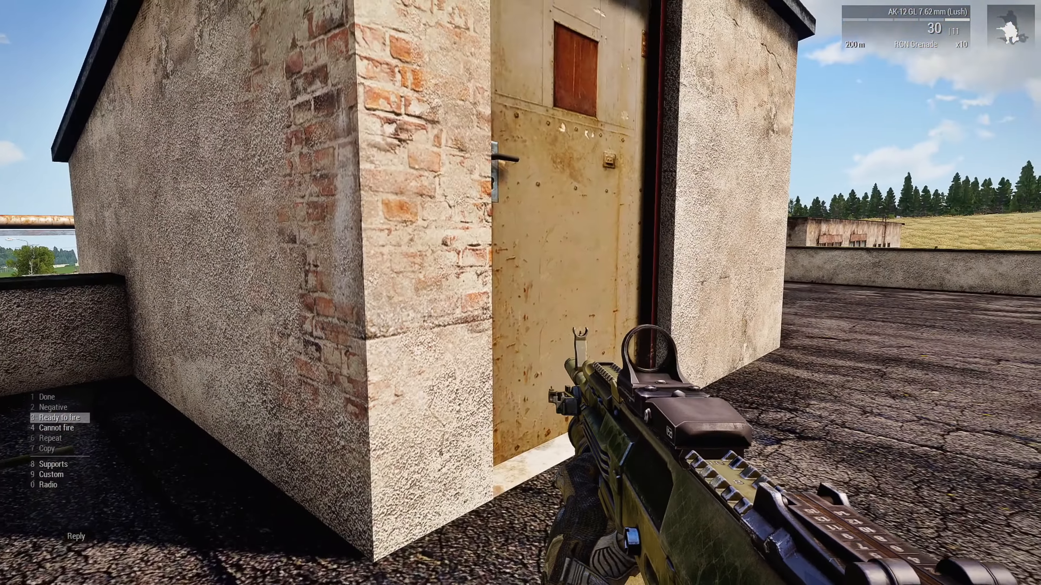
scroll(60, 451, down, 4)
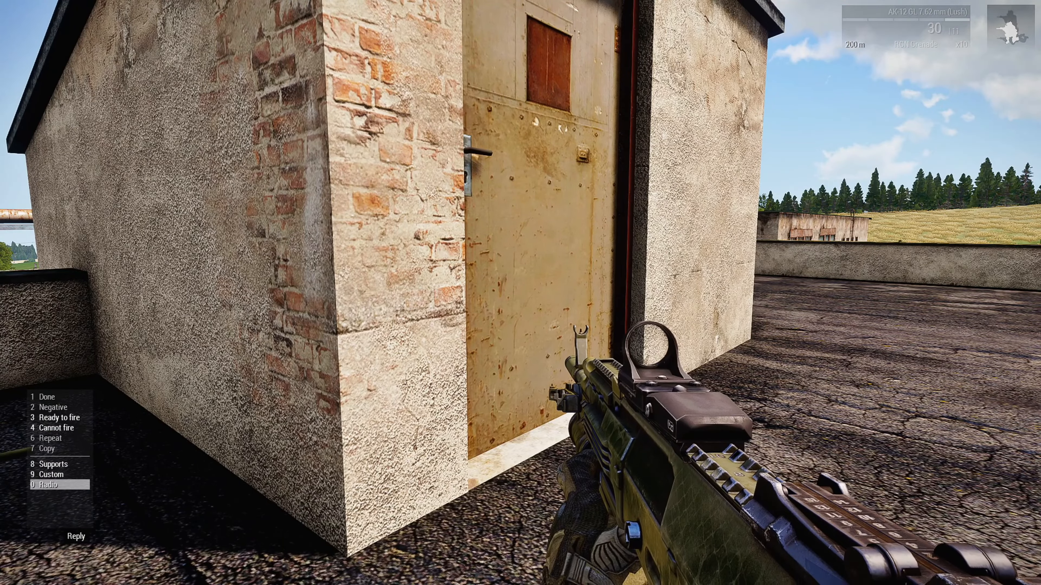
key(0)
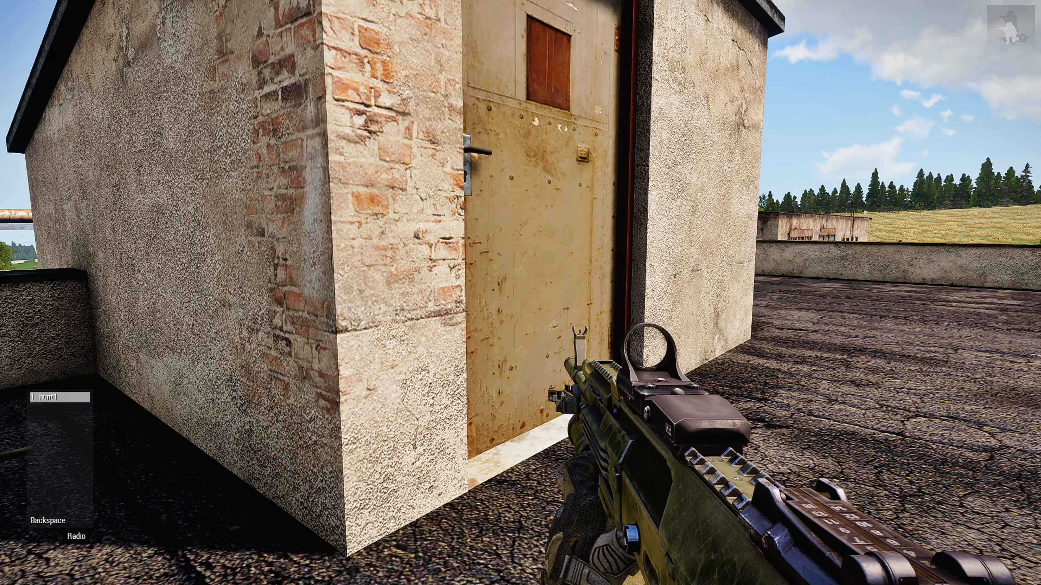
key(1)
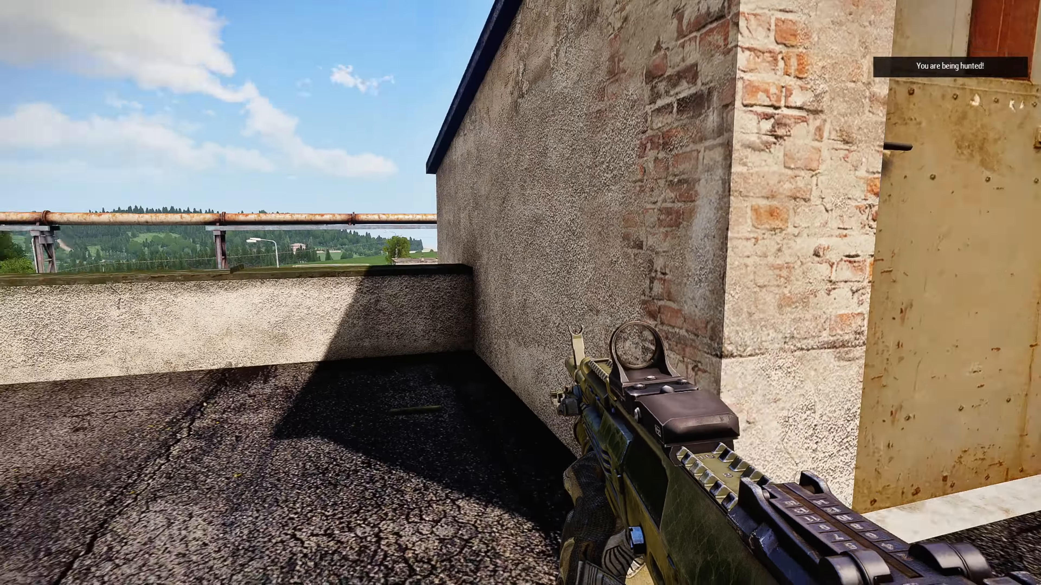
Go prone on the roof and use the Spectator camera to view the spawned hunter group from above.
key(z)
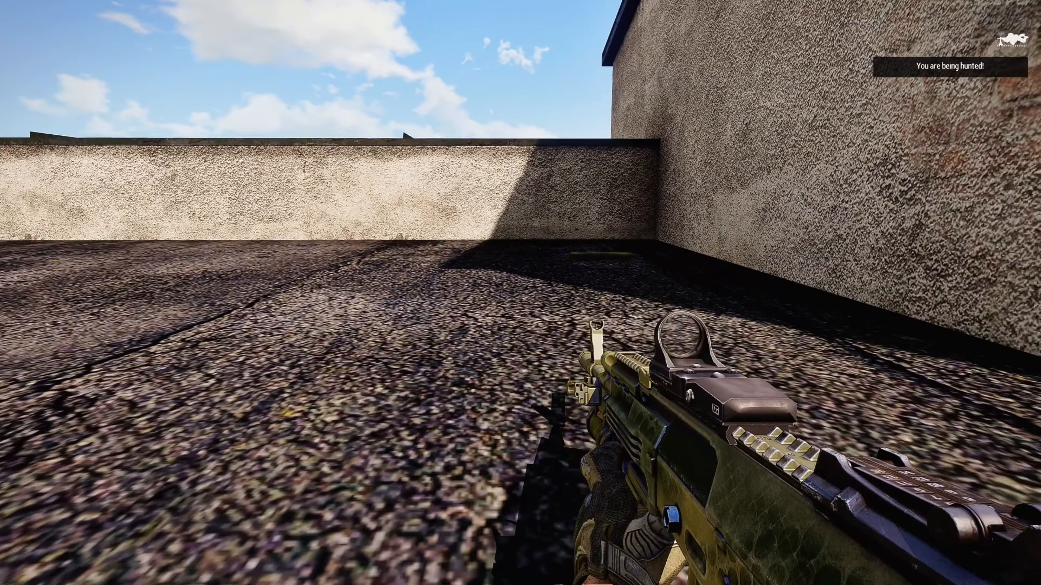
key(Escape)
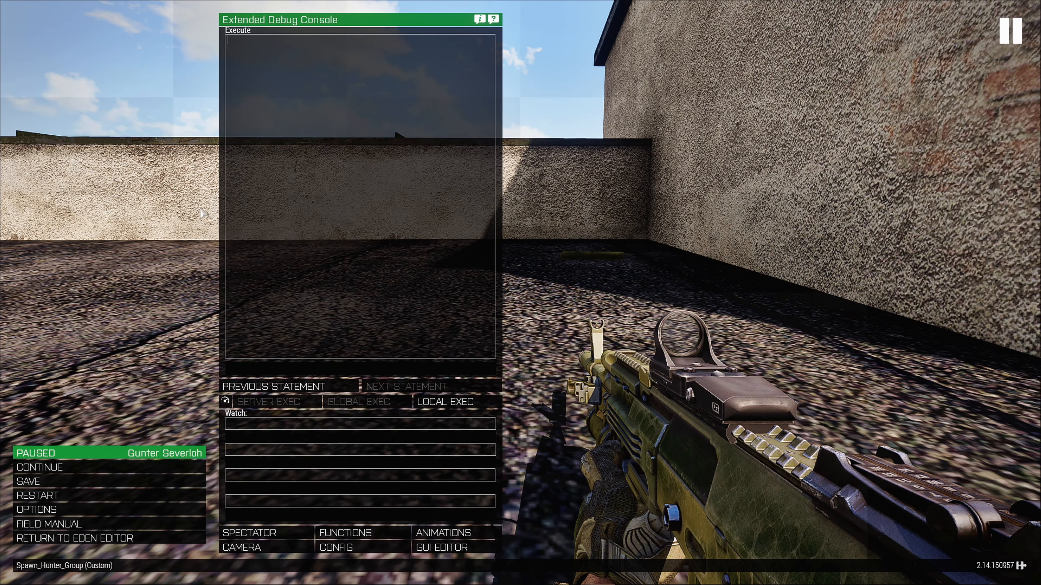
click(286, 534)
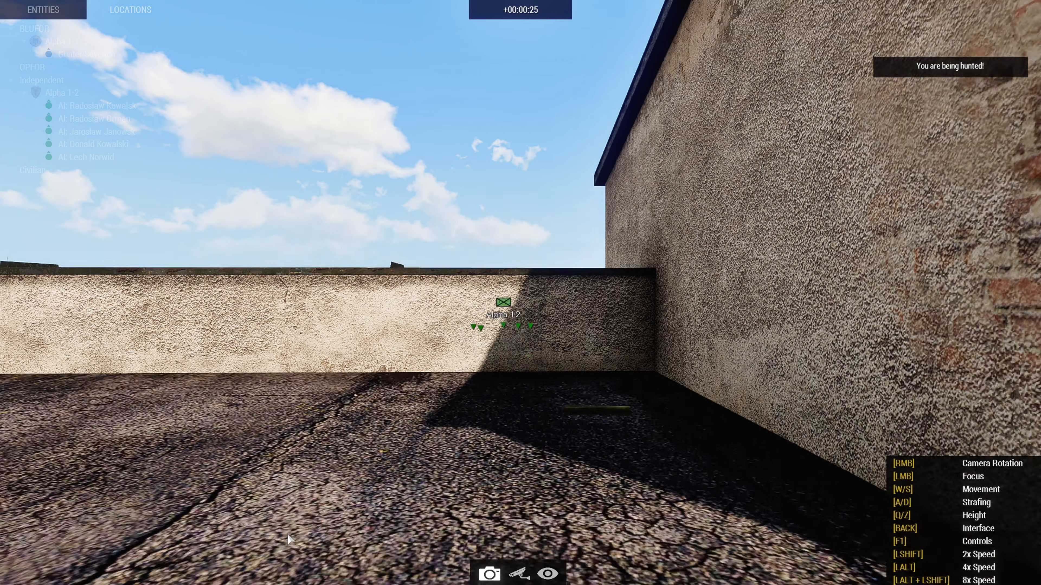
key(q)
right_drag(322, 510, 328, 542)
key(w)
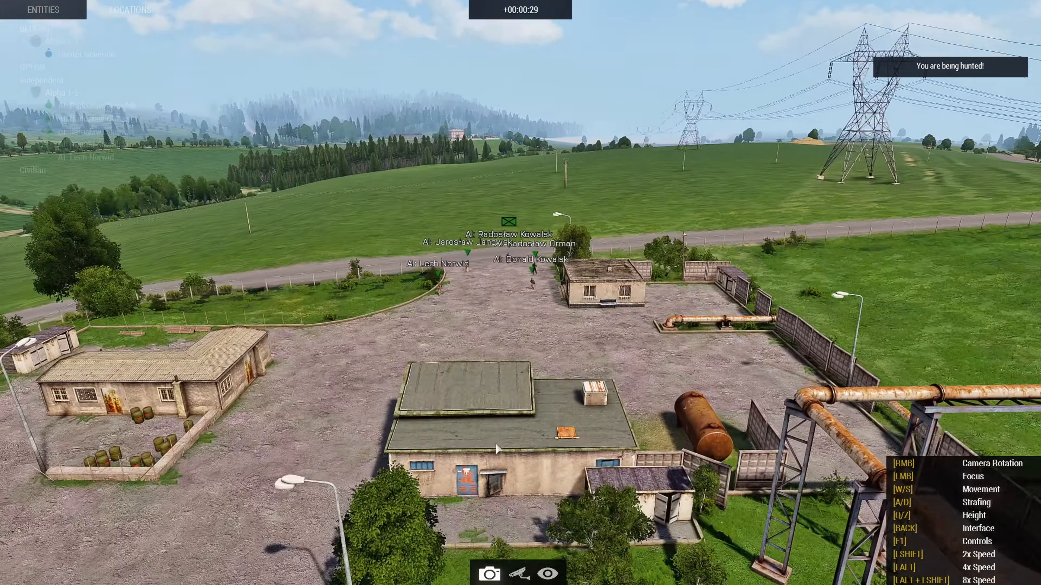
right_drag(496, 412, 494, 449)
key(w)
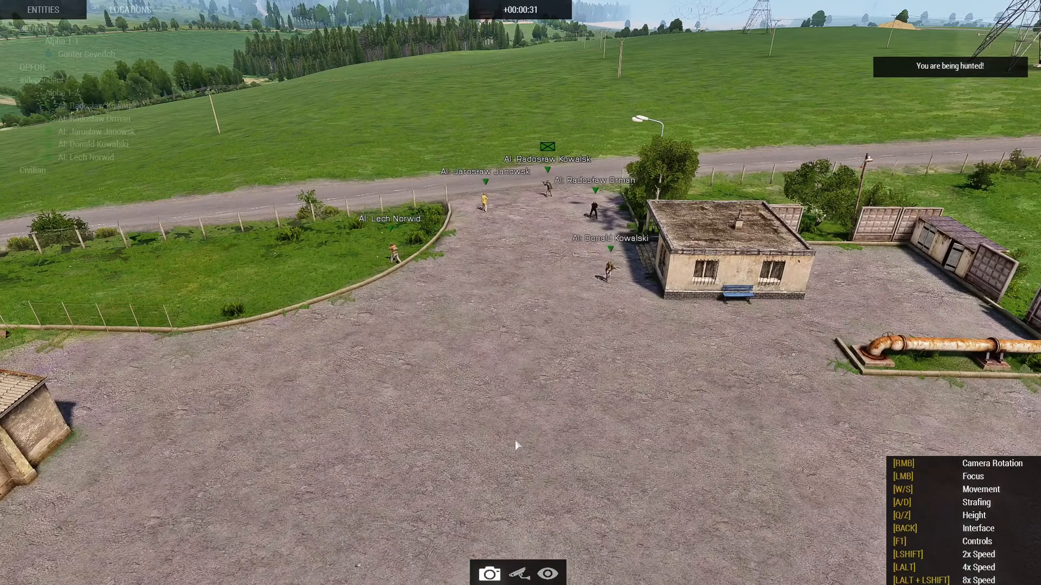
Check the positions of the hunter group and the player on the spectator map.
key(m)
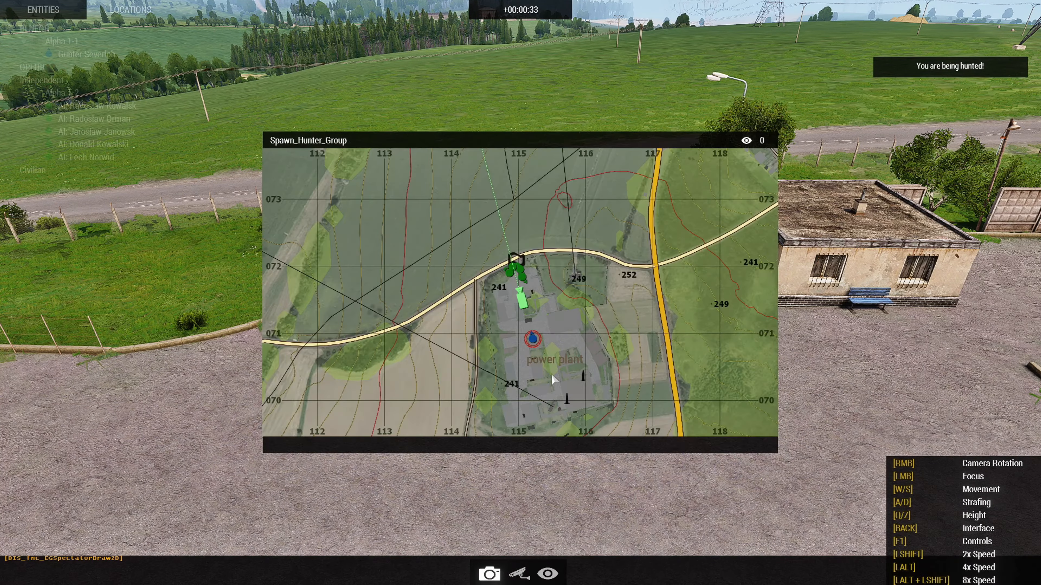
scroll(547, 342, up, 3)
key(m)
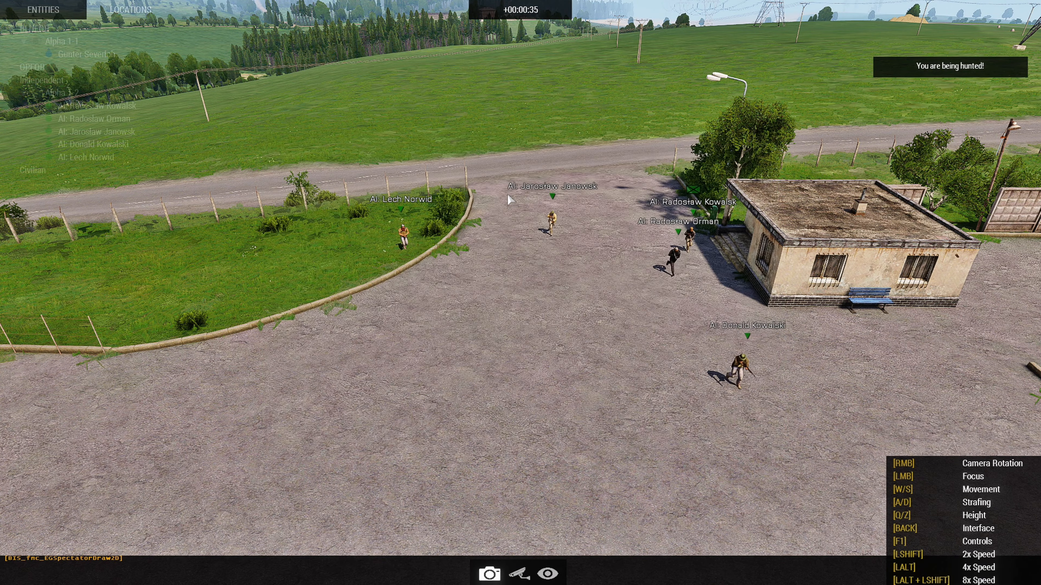
Follow the hunter group with the spectator camera from the roadside building to the fenced yard entrance.
key(a)
right_drag(583, 369, 800, 368)
right_drag(665, 410, 725, 448)
key(w)
key(a)
key(w)
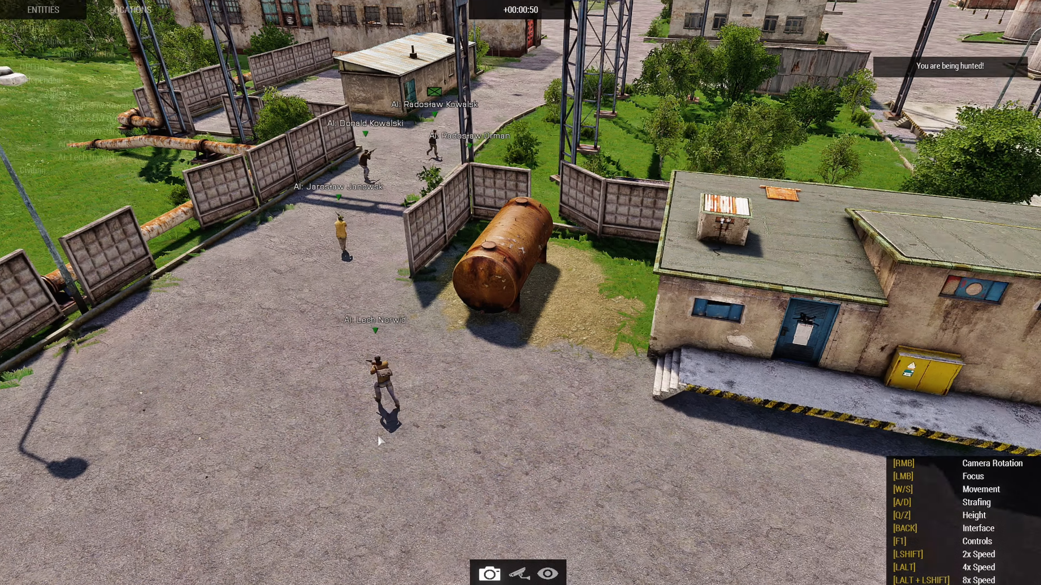
Track the hunters across the industrial yard to the building where the player lies on the roof.
right_drag(362, 424, 406, 382)
key(w)
key(d)
key(q)
key(w)
key(d)
key(w)
key(d)
key(d)
key(d)
key(s)
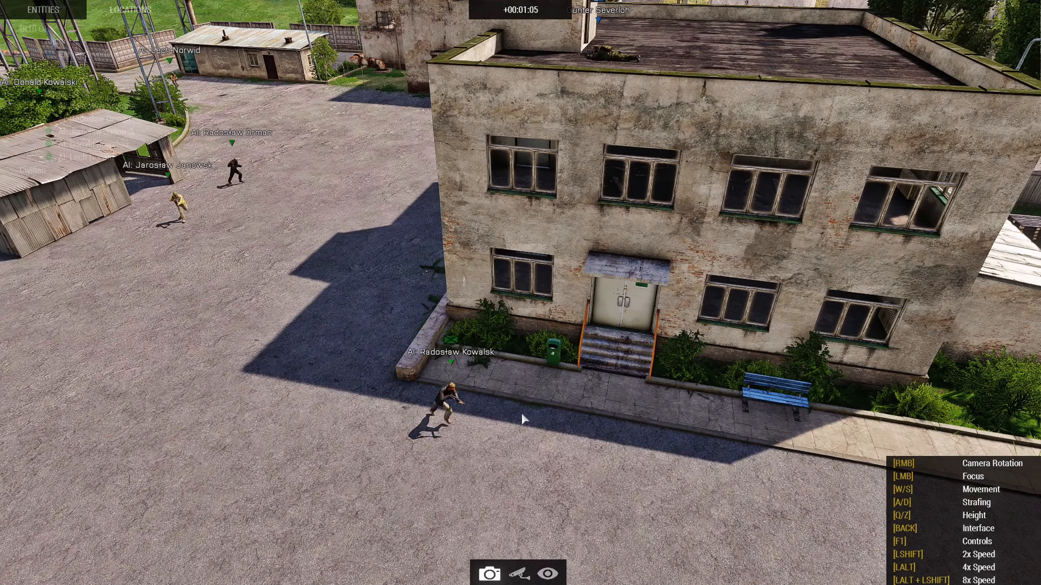
Watch the lead hunter at the building's front entrance and follow him inside with the spectator camera.
scroll(572, 429, up, 3)
right_drag(659, 446, 624, 437)
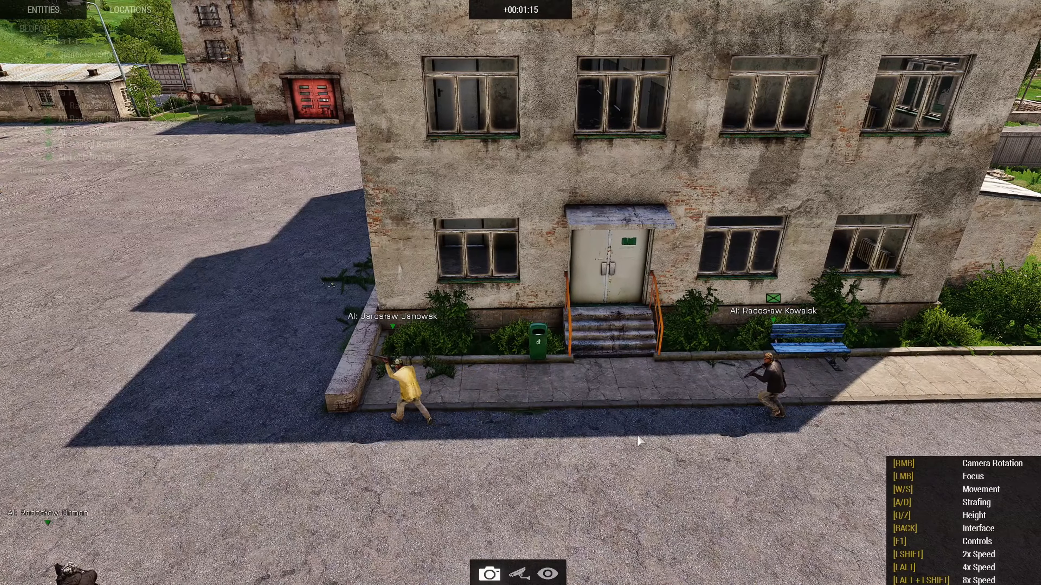
key(d)
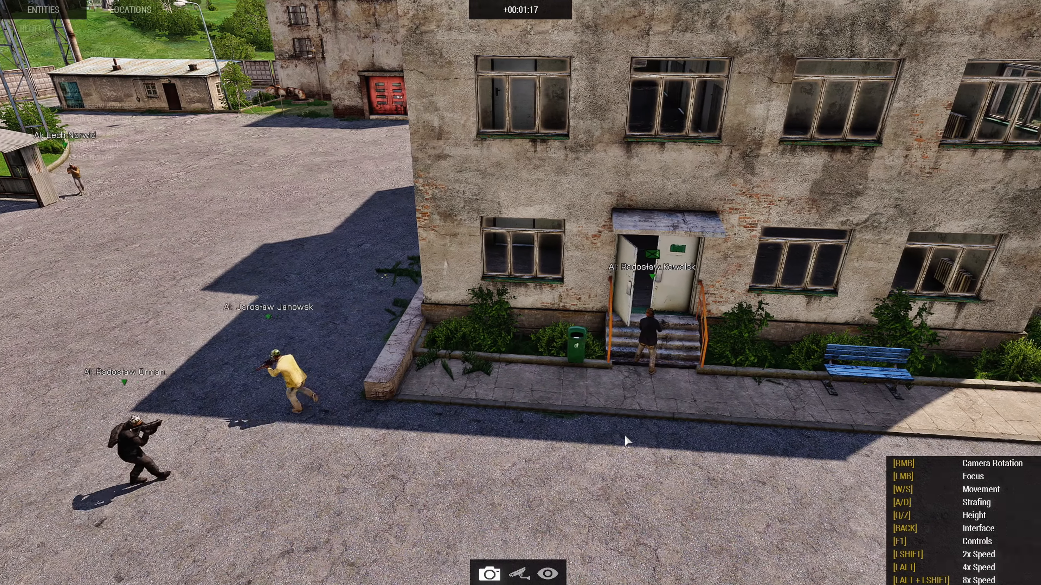
key(w)
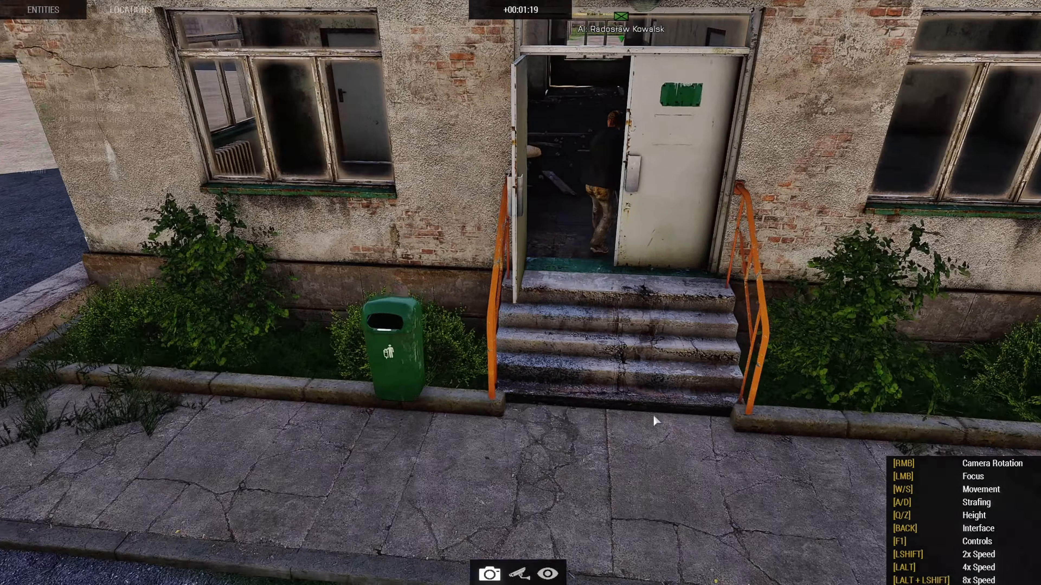
key(w)
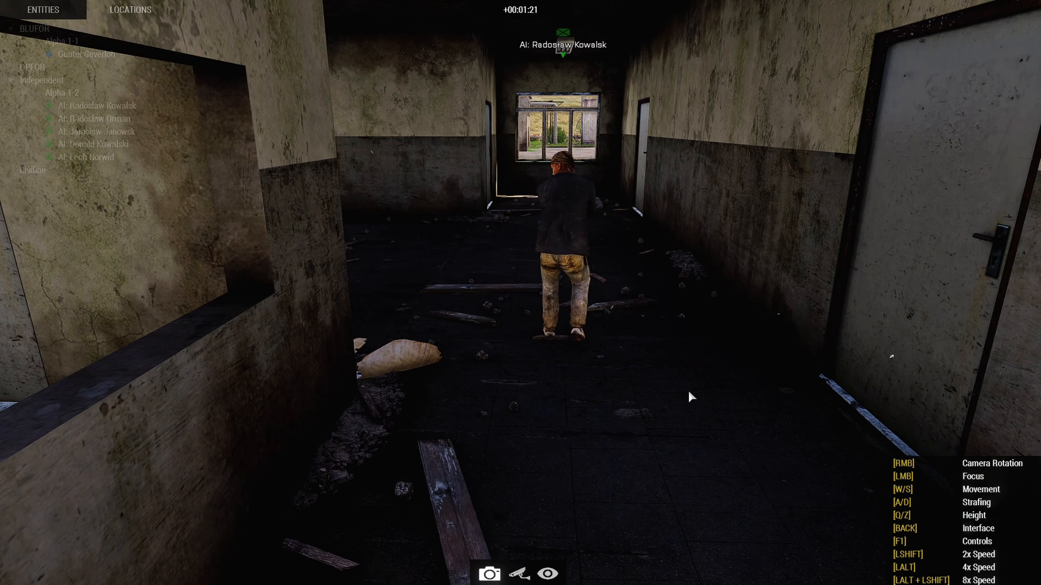
key(w)
Observe how the lead hunter searches the ground-floor corridor, side rooms and staircase area.
right_drag(688, 390, 339, 389)
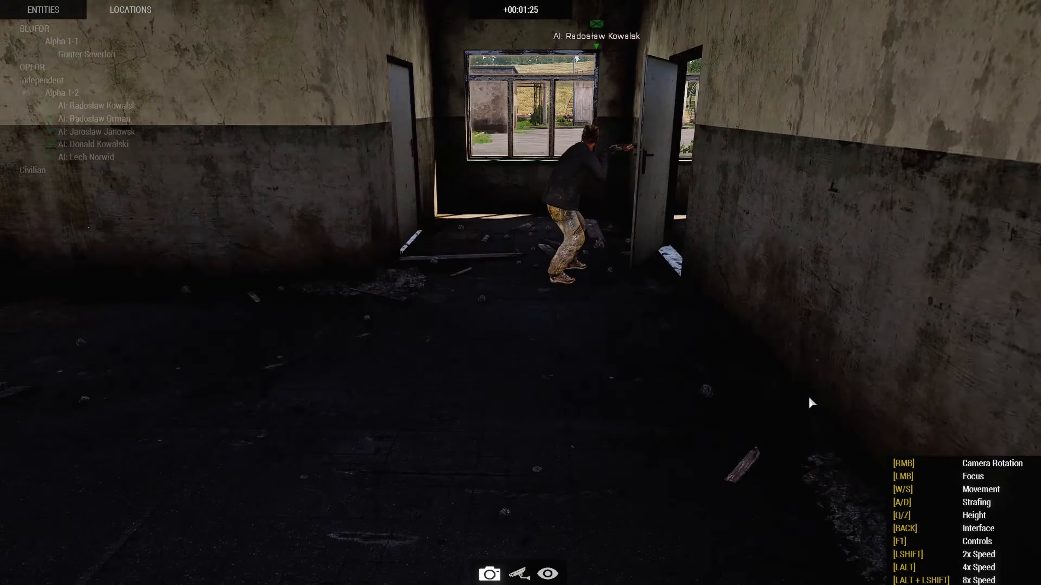
key(w)
key(w)
key(d)
key(s)
key(w)
key(d)
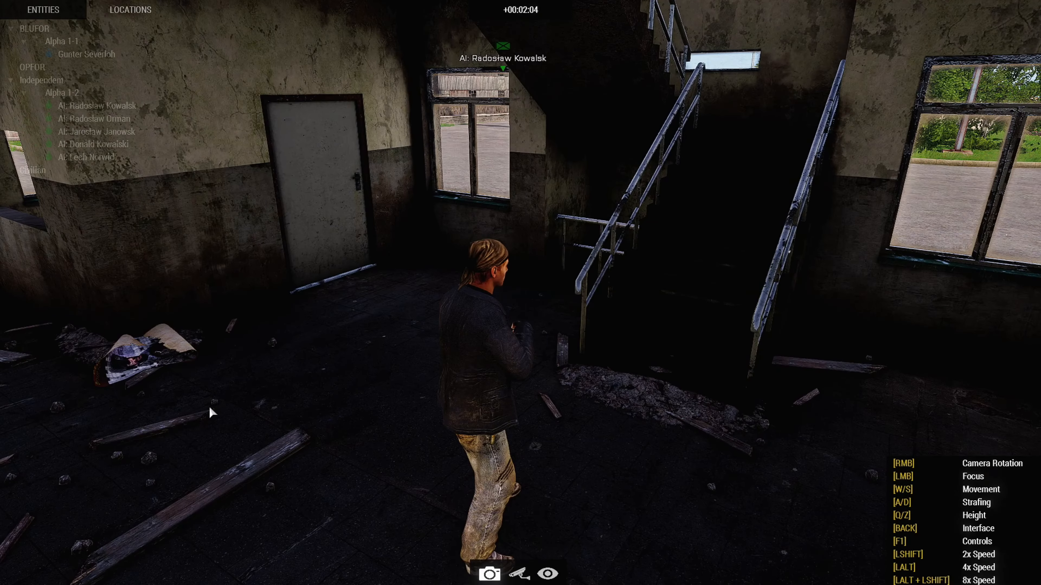
Exit the spectator camera and lead the player from the roof down the stairwell towards the approaching hunters.
key(Escape)
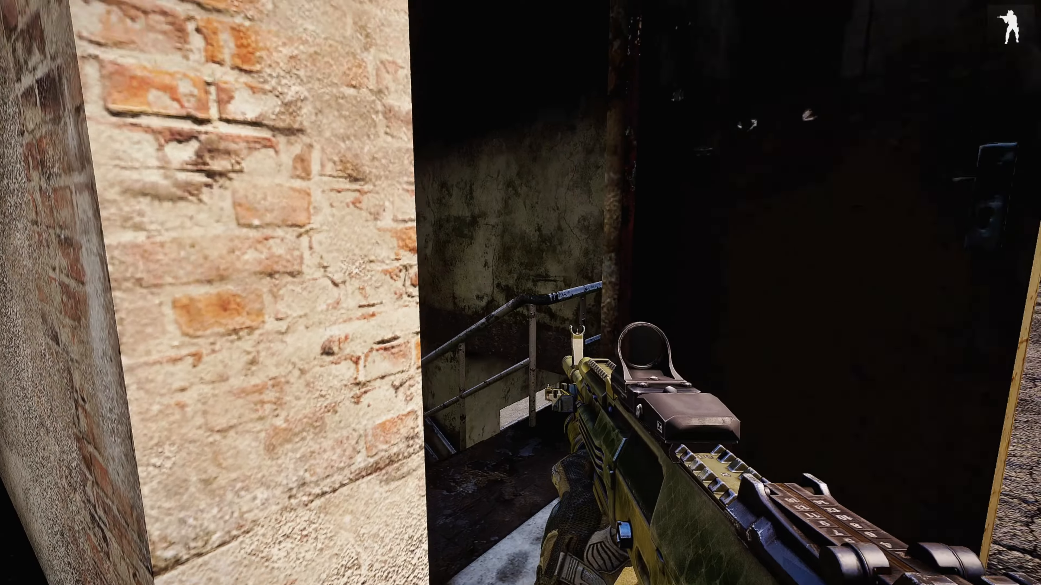
key(w)
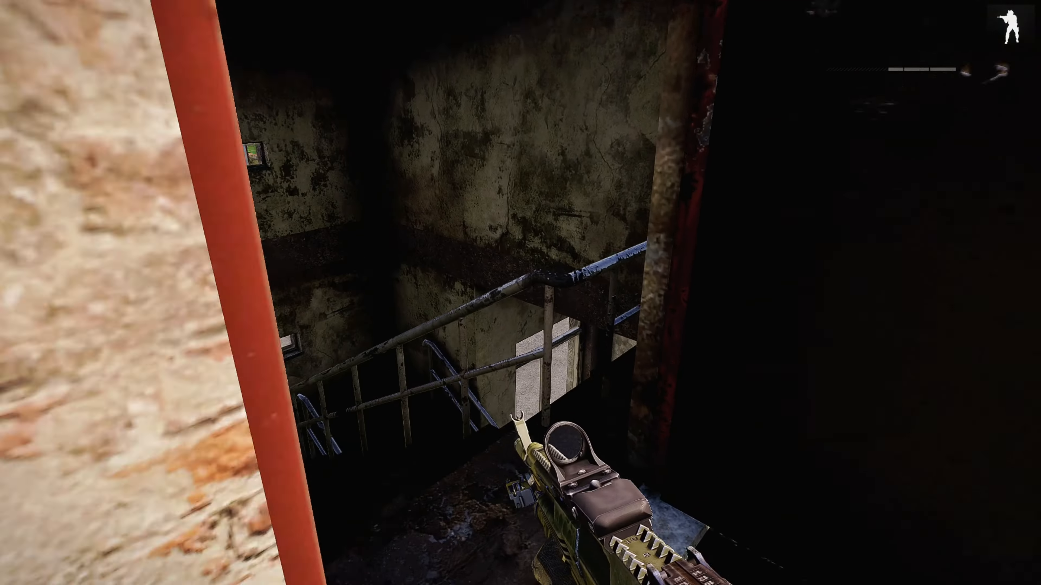
key(w)
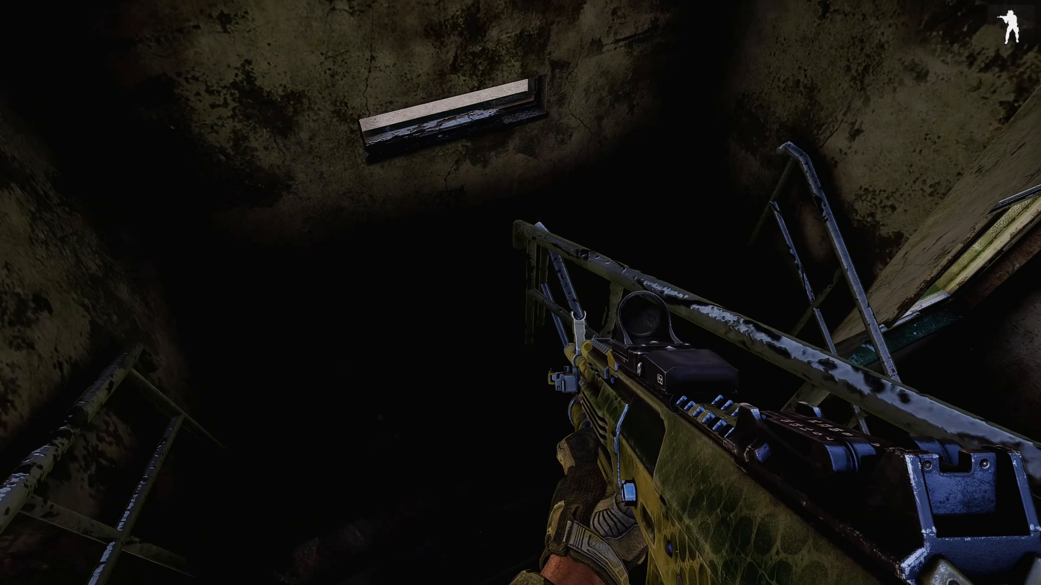
key(w)
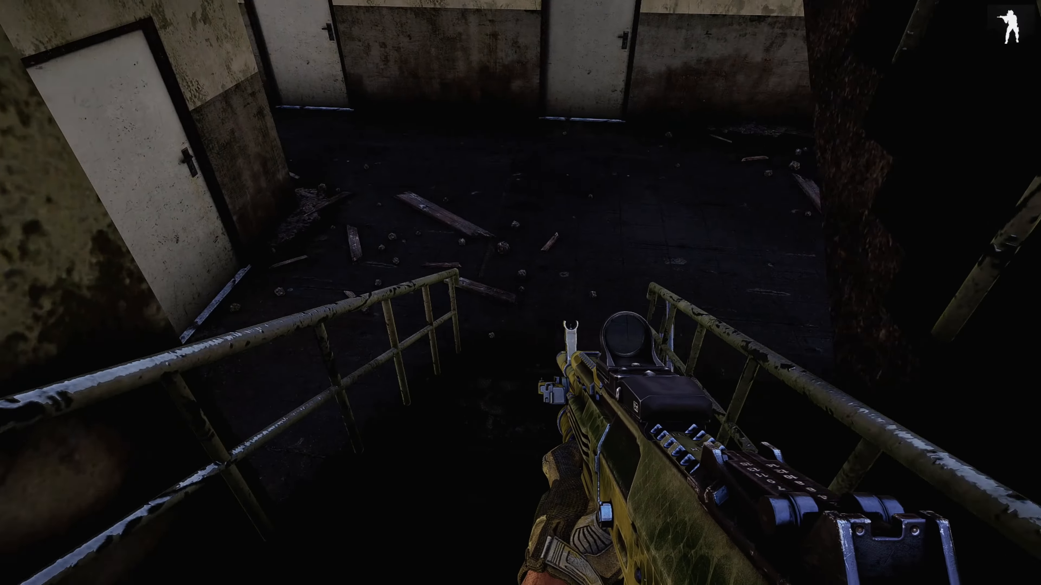
key(w)
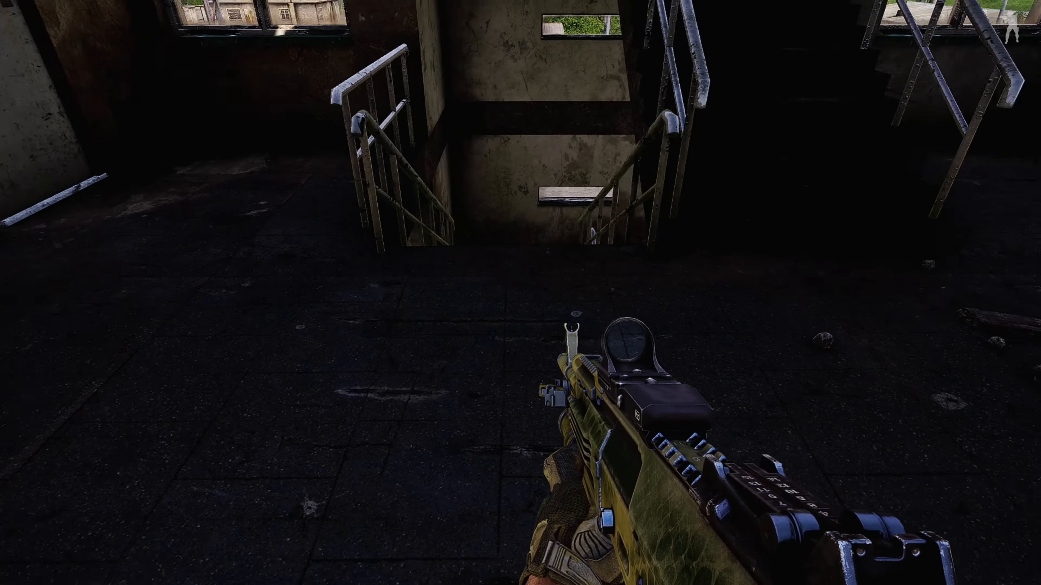
key(w)
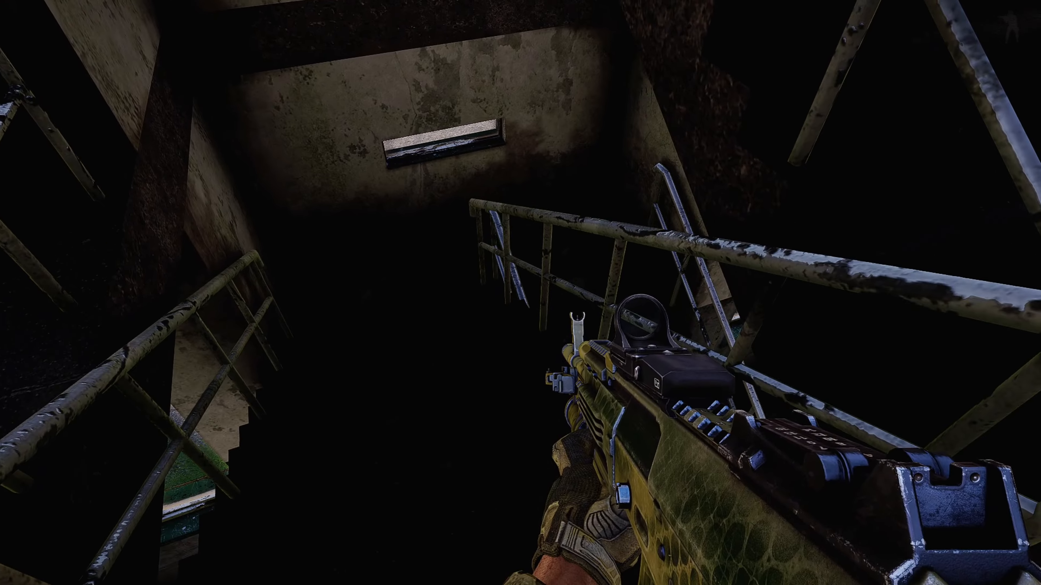
key(w)
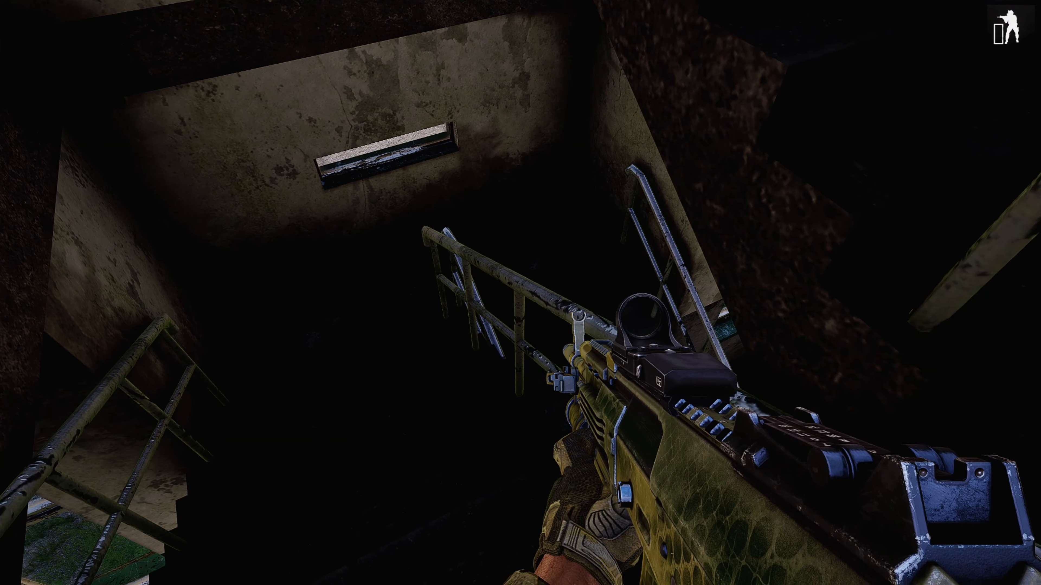
key(w)
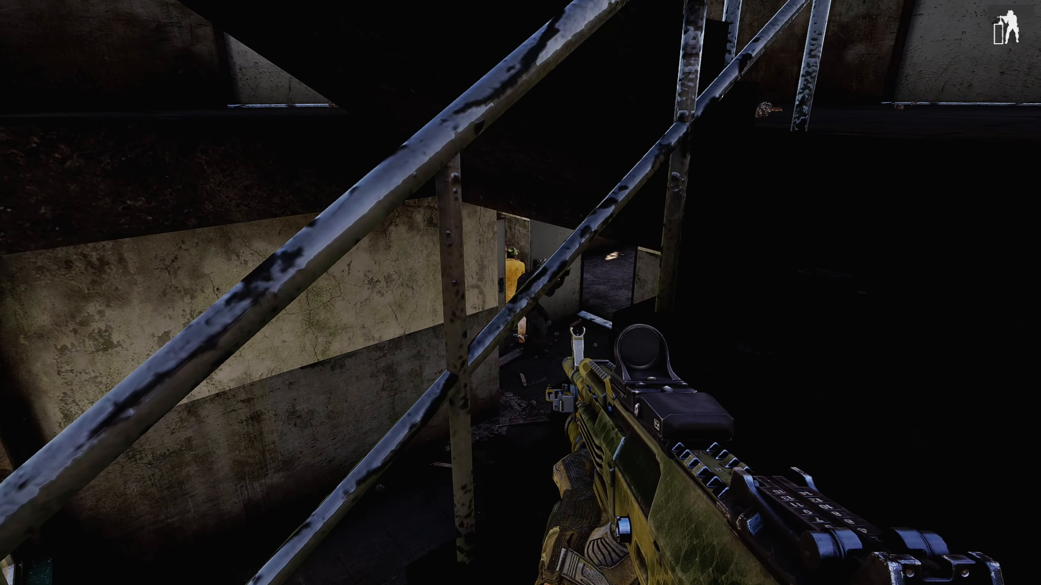
Fire at the hunter below through the stair railings and fall back into a room off the corridor.
click(520, 292)
key(d)
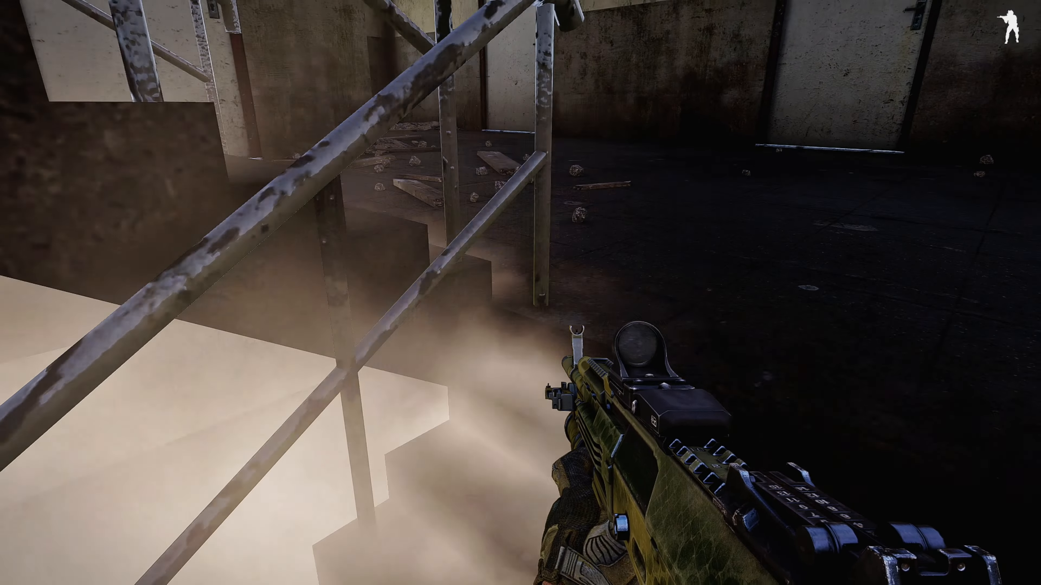
key(w)
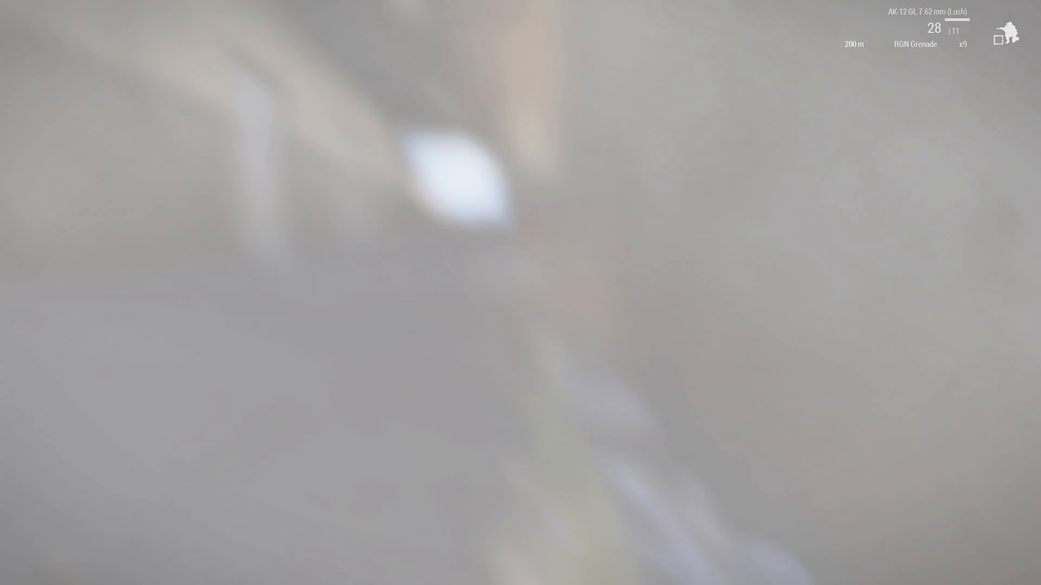
key(c)
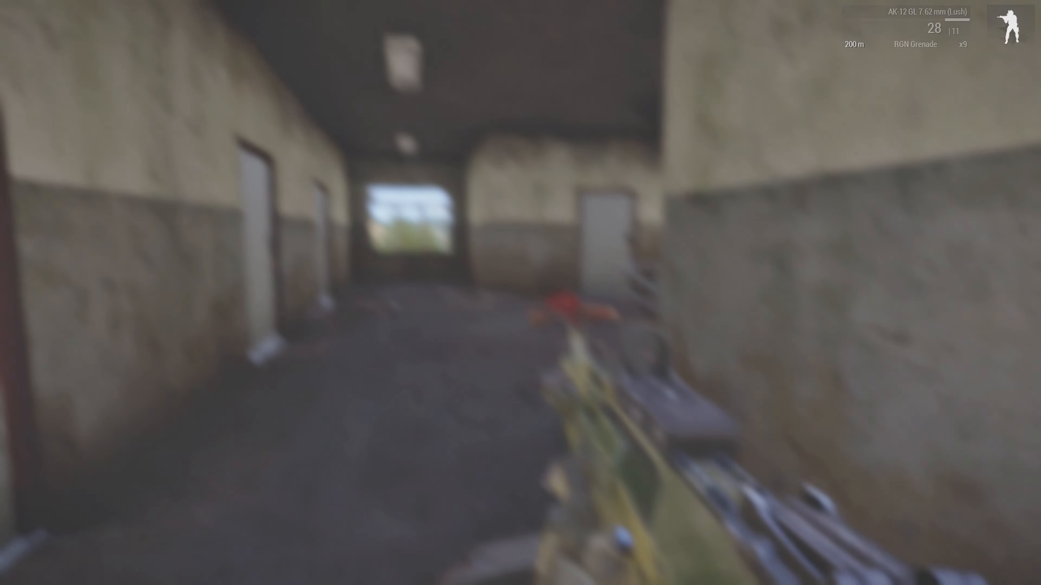
key(w)
key(w)
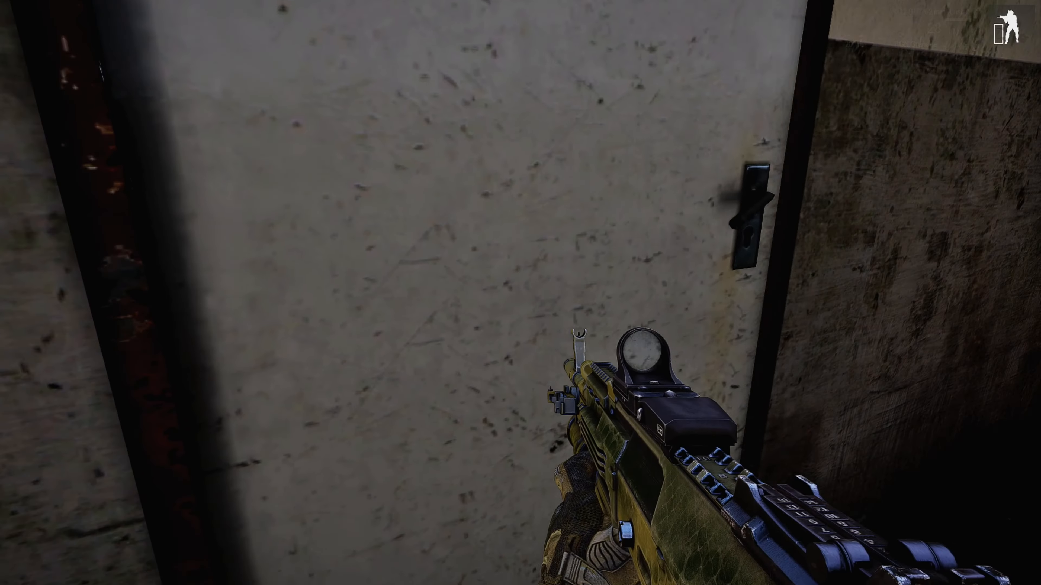
key(shift+w)
key(shift+w)
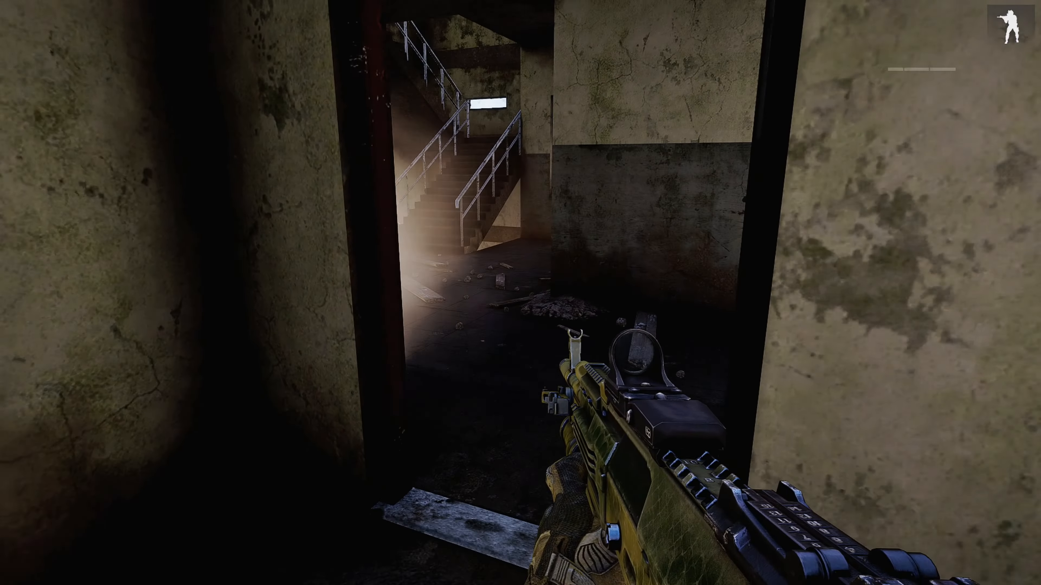
Aim through the red-dot sight from the doorway and shoot the hunter coming up beside the stairs.
right_click(521, 293)
key(d)
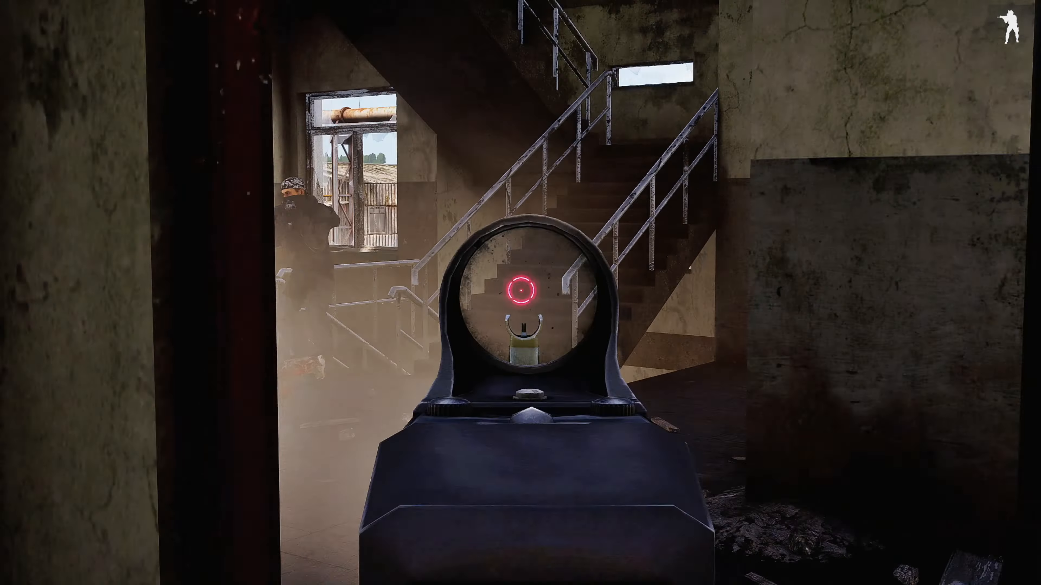
click(520, 292)
key(a)
right_click(520, 293)
key(d)
right_click(520, 293)
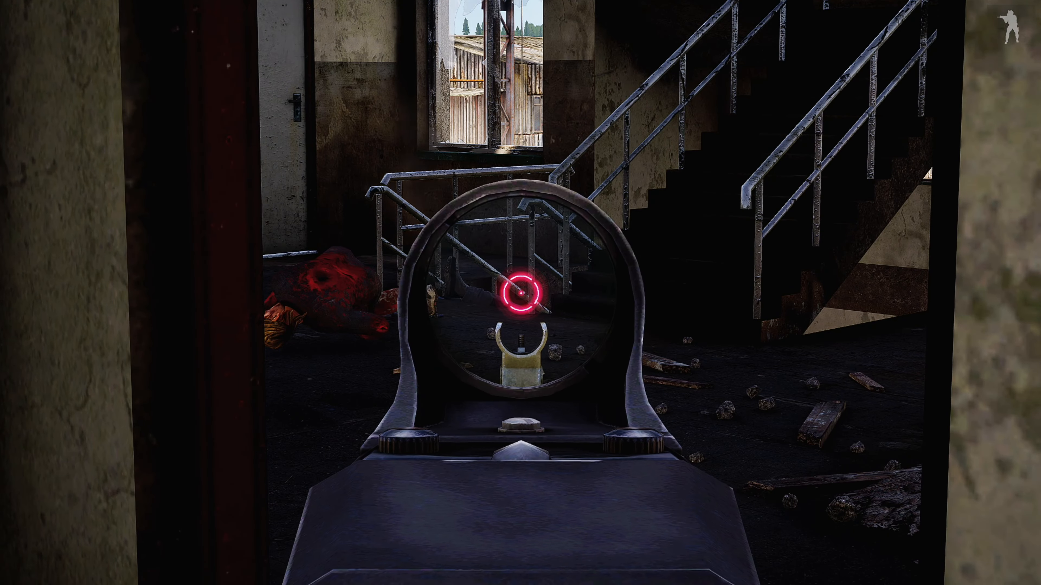
key(w)
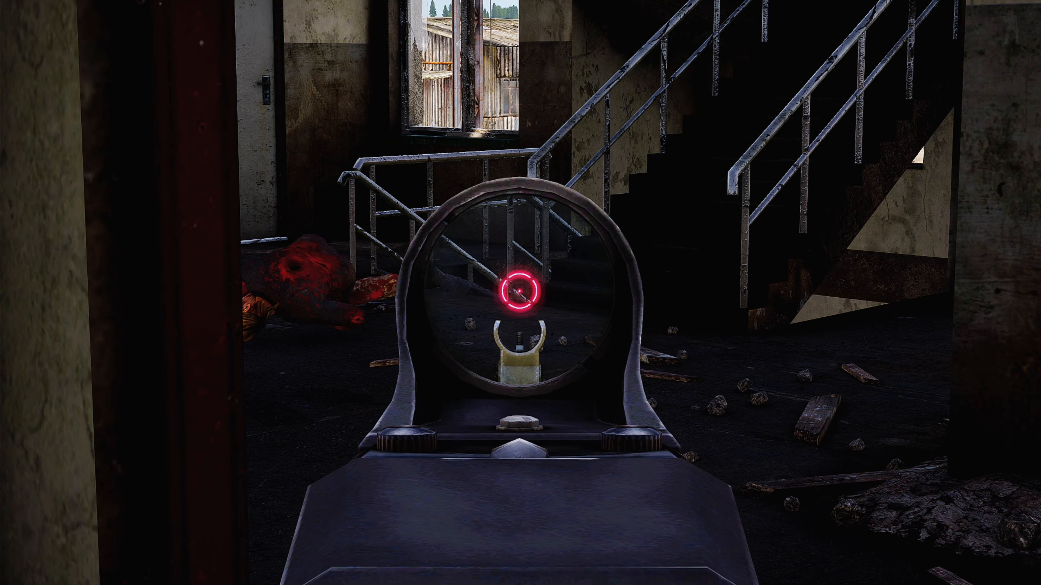
right_click(520, 293)
key(s)
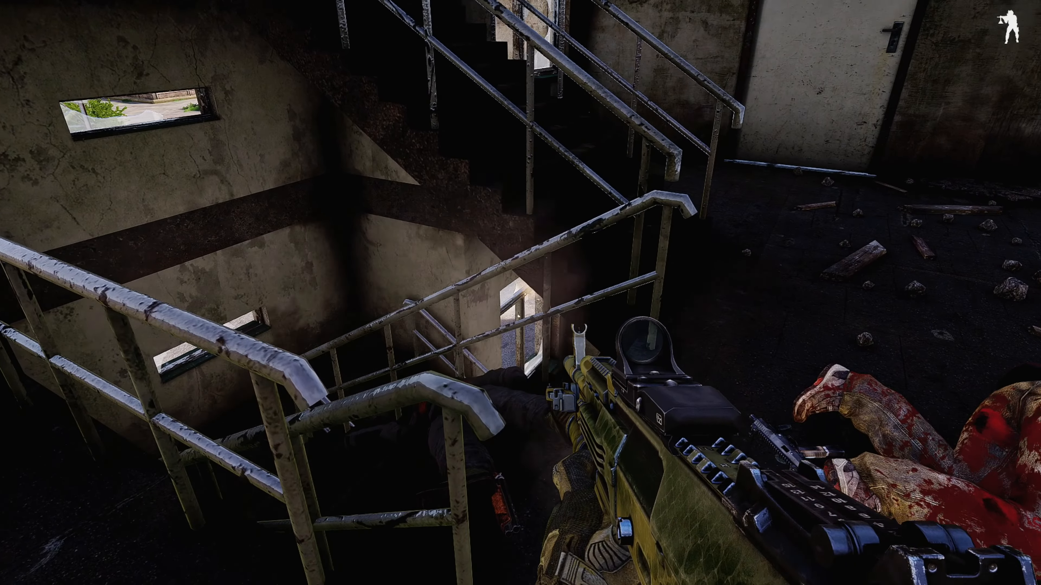
Cover the stairwell from the landing and shoot the hunter in the yellow jacket climbing the stairs.
right_click(520, 293)
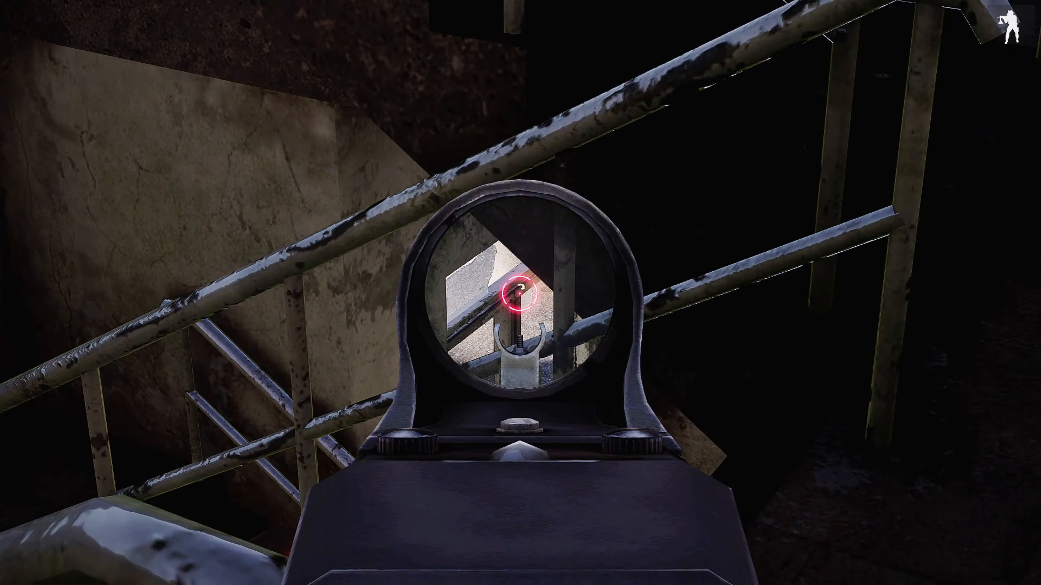
key(b)
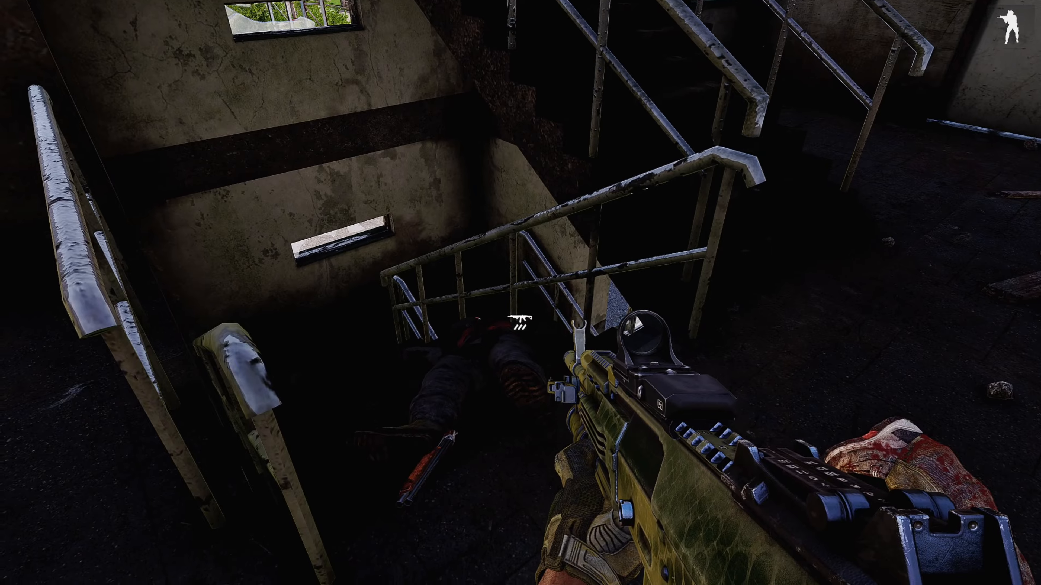
key(a)
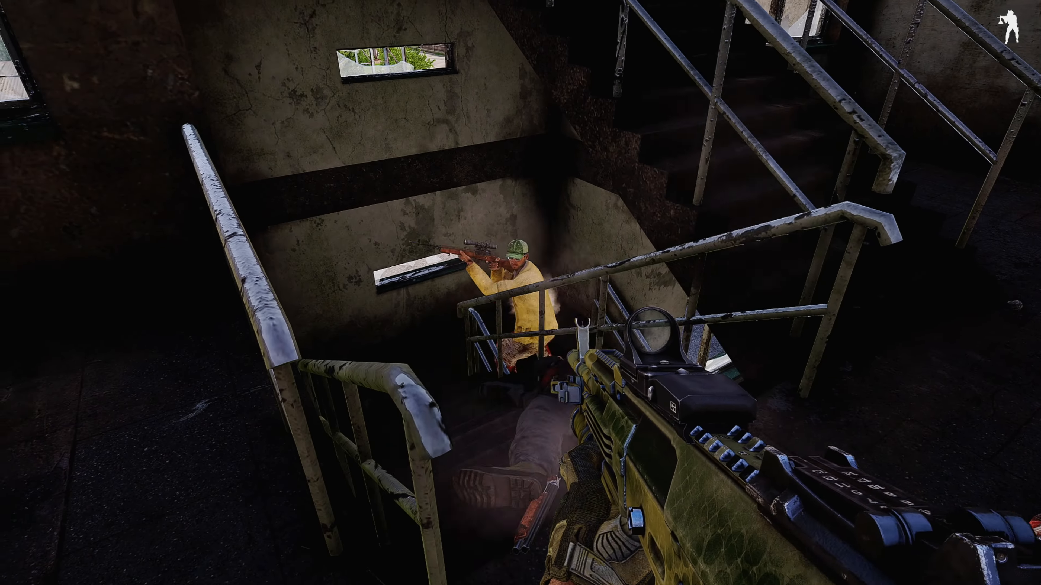
click(521, 293)
key(d)
key(w)
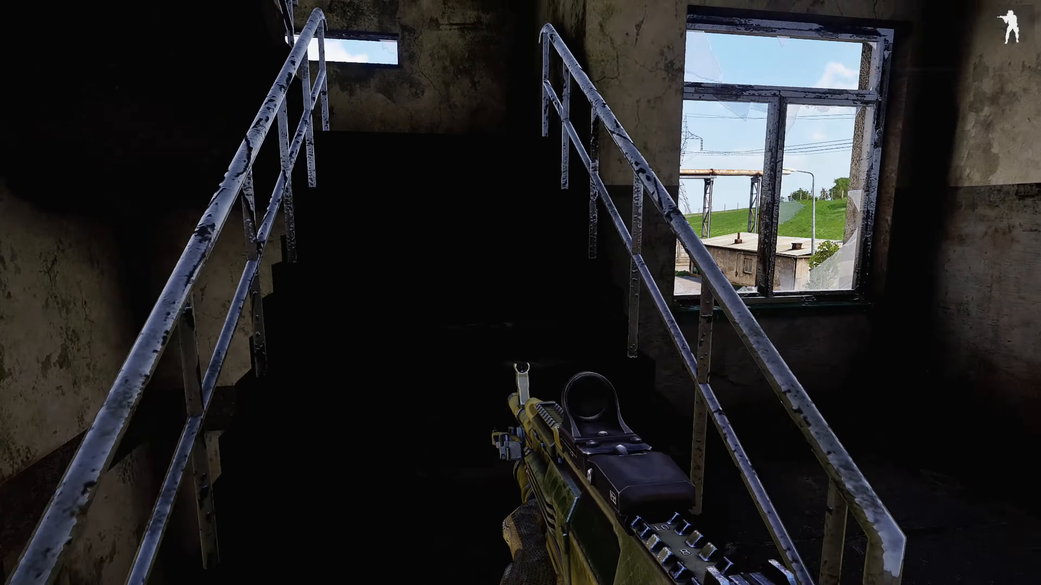
Fire down the stairwell from the upper flight and run up the stairs onto the roof.
key(space)
key(s)
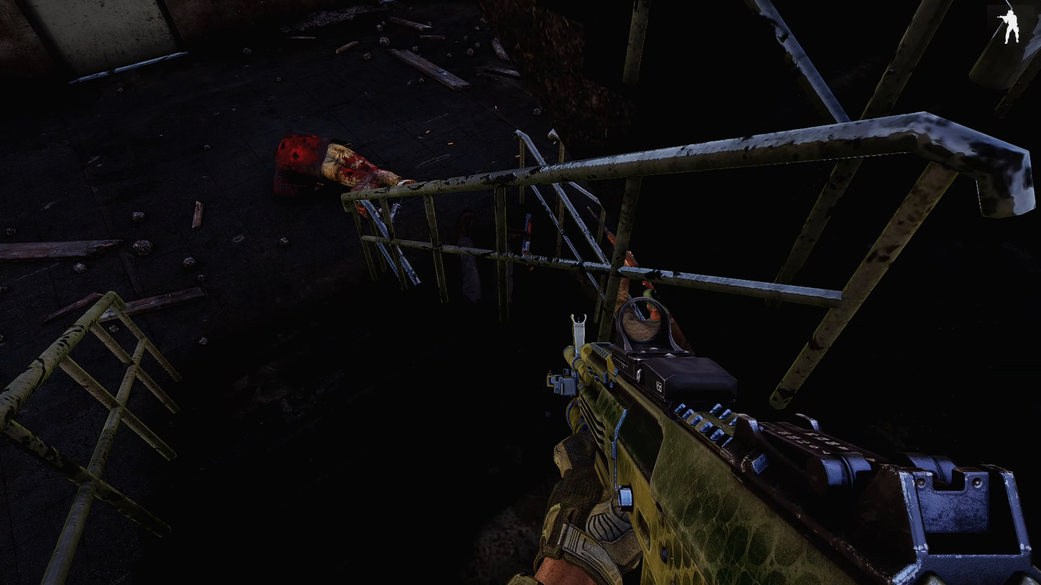
click(520, 293)
key(shift+w)
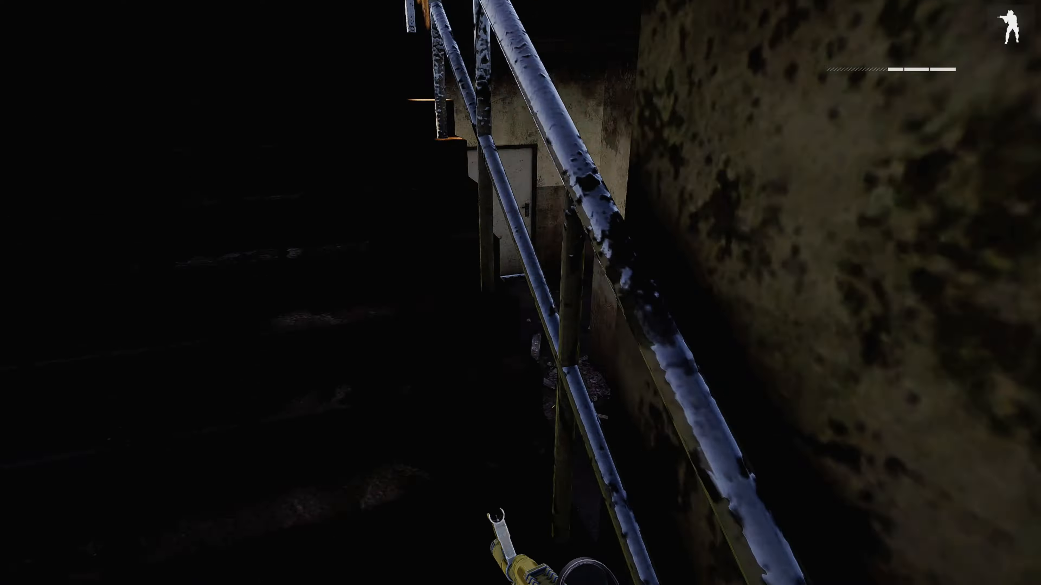
key(shift+w)
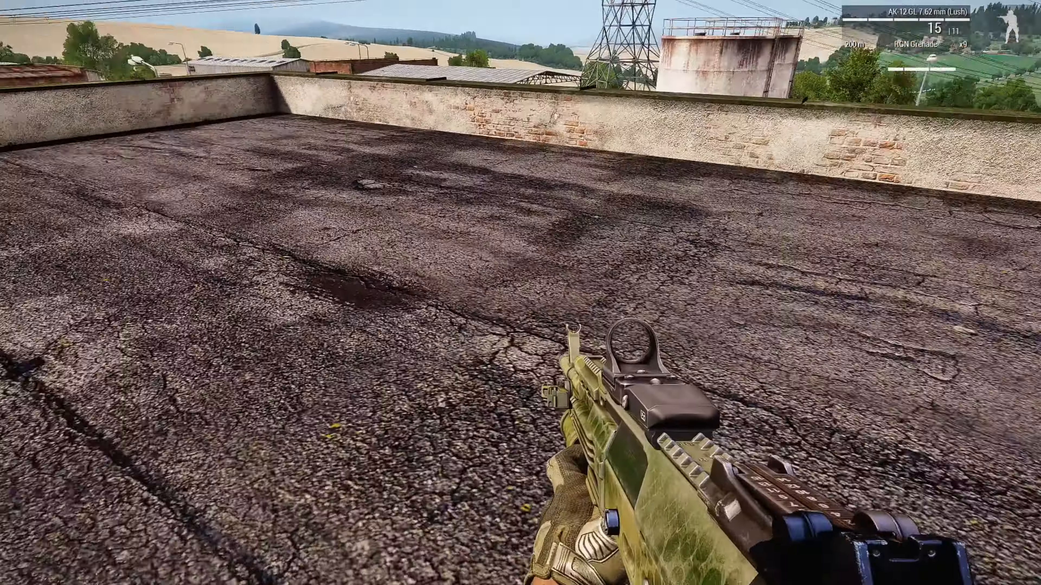
Re-enter the stairwell from the roof and go down towards the upper floor to check for remaining hunters.
key(w)
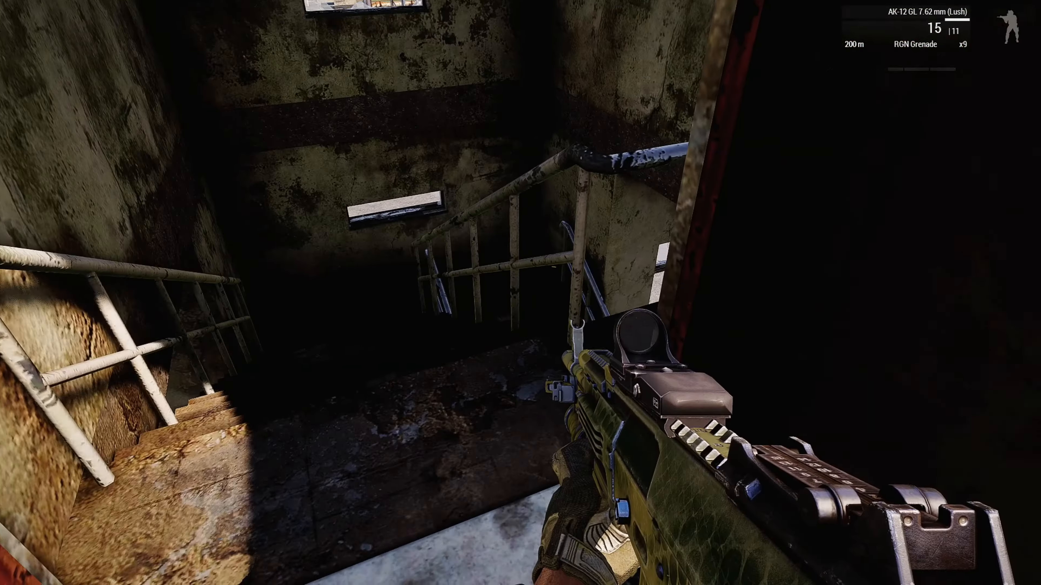
key(s)
key(s)
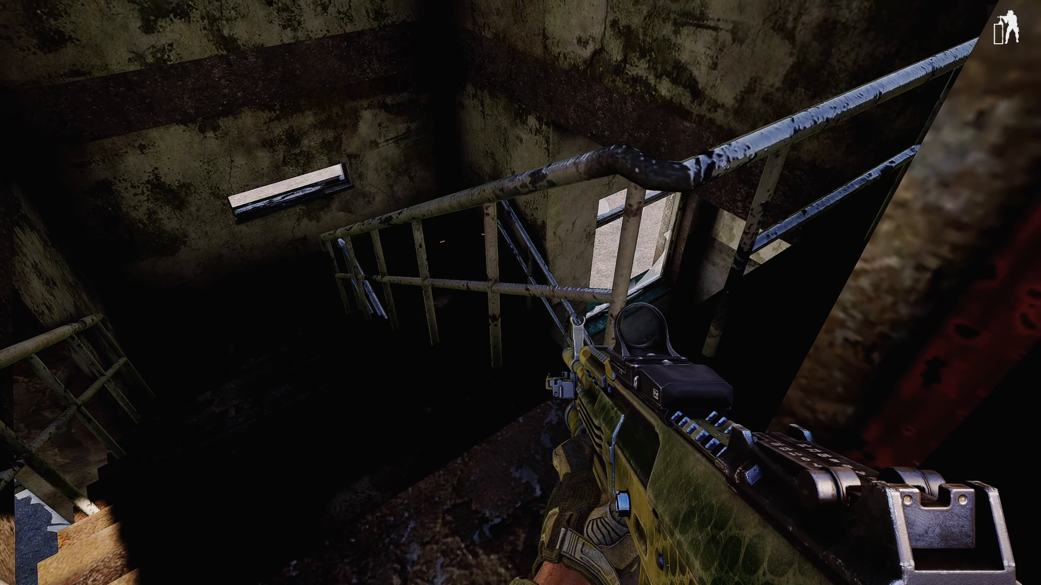
key(w)
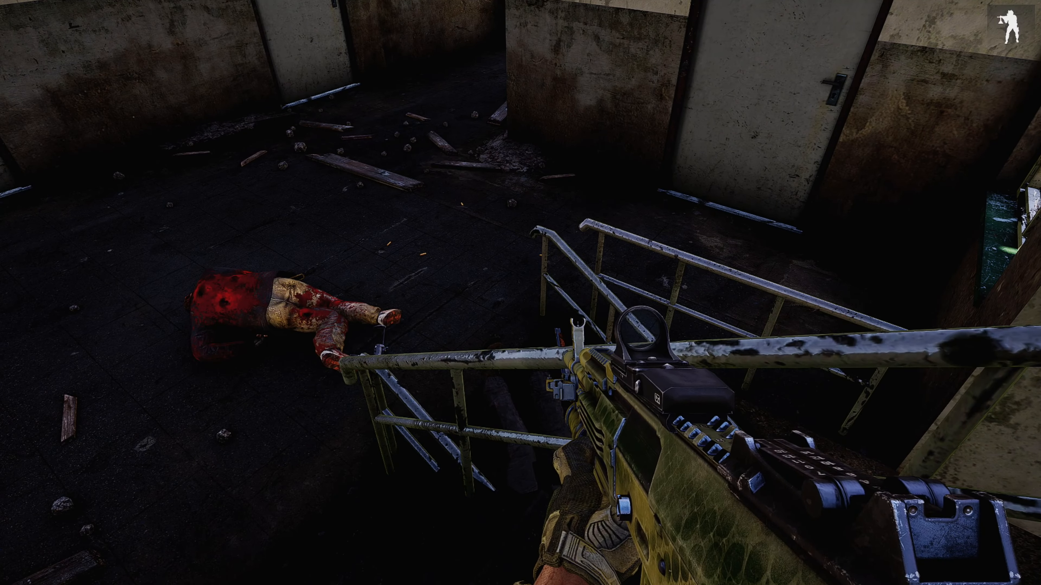
Go down to the upper-floor stairhead and cover the flight below with the rifle against hunters climbing up.
key(w)
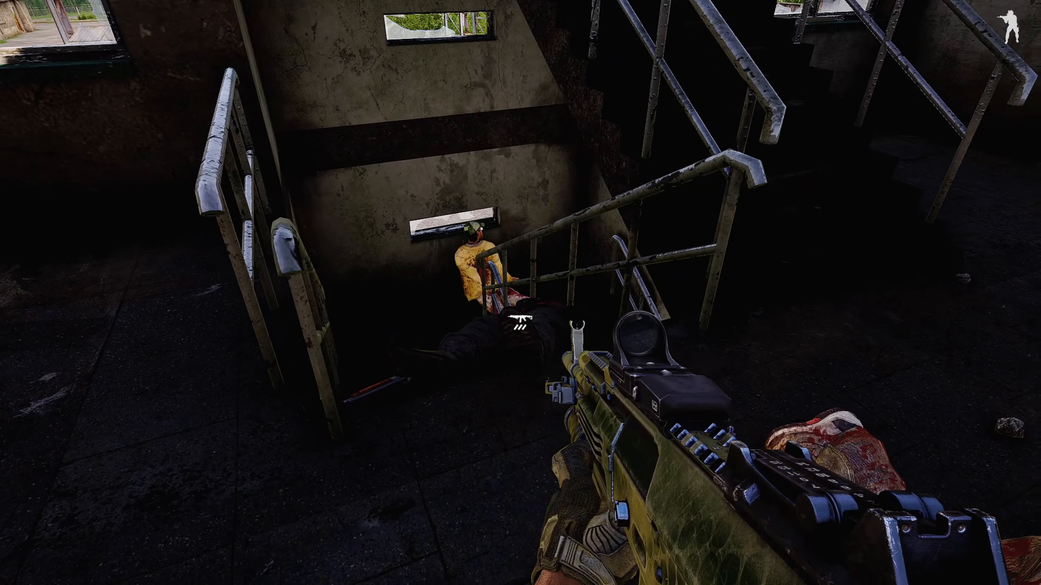
key(w)
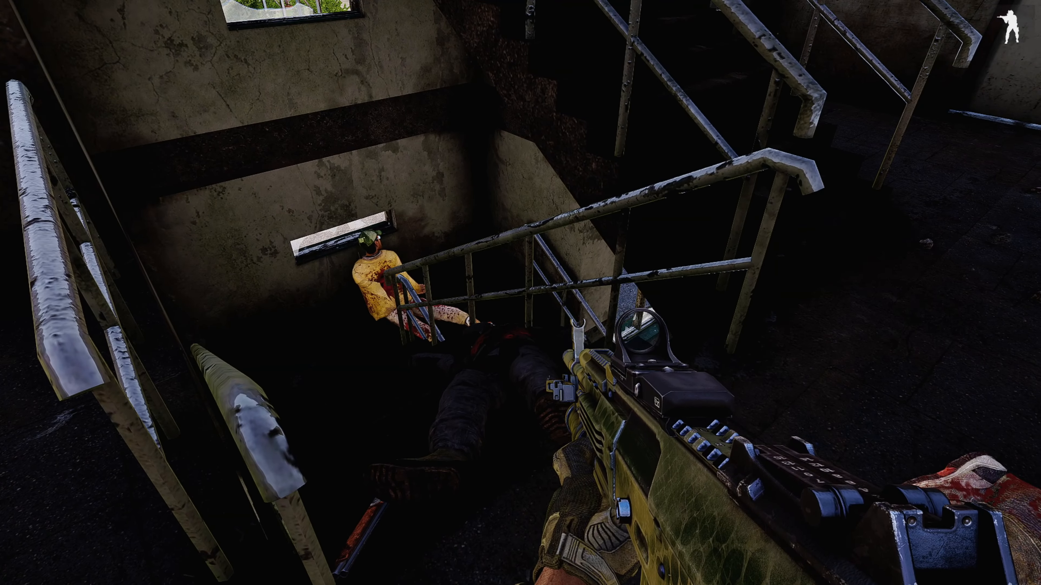
key(a)
key(a)
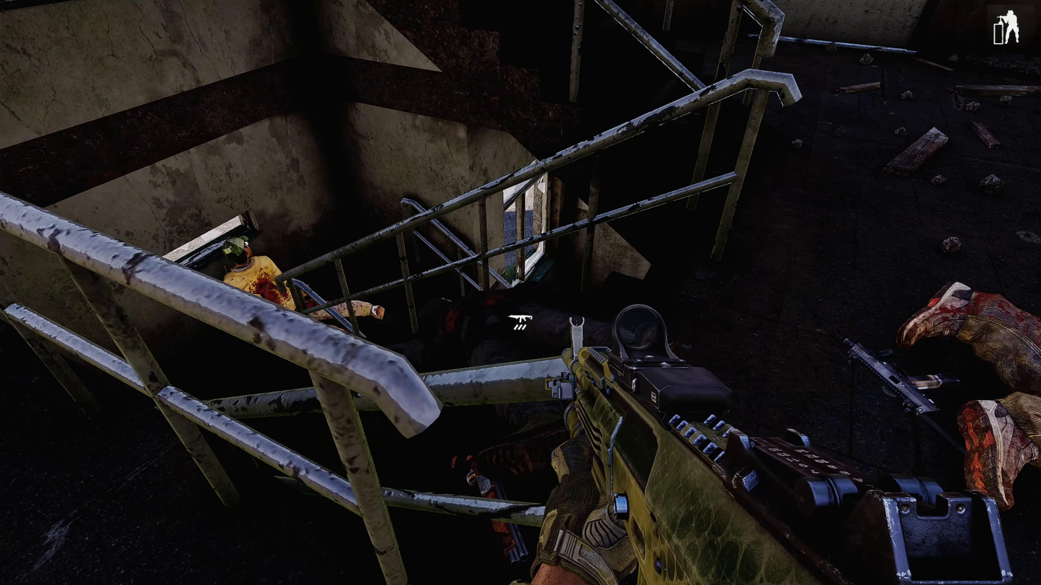
key(d)
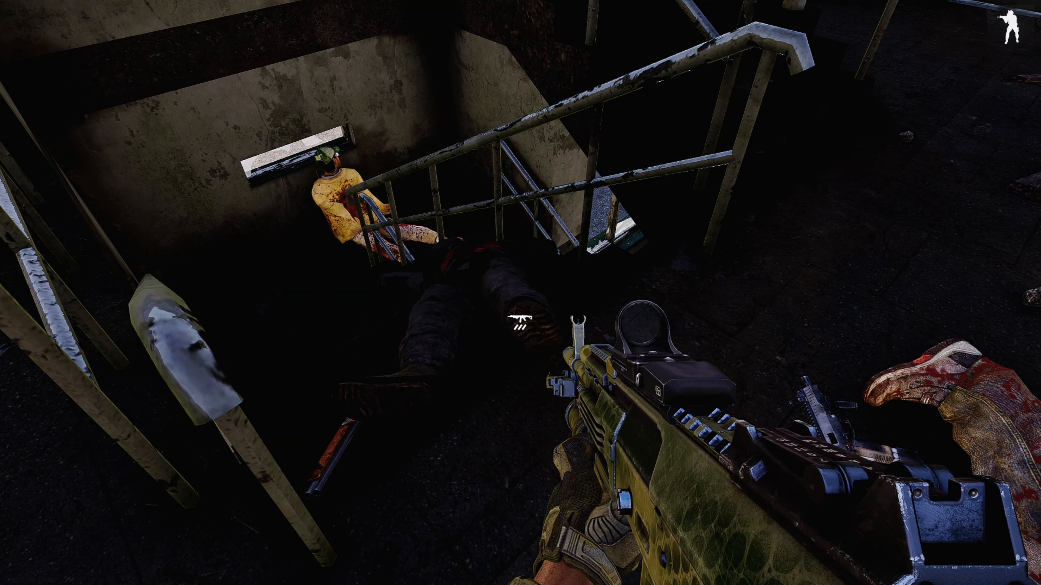
key(w)
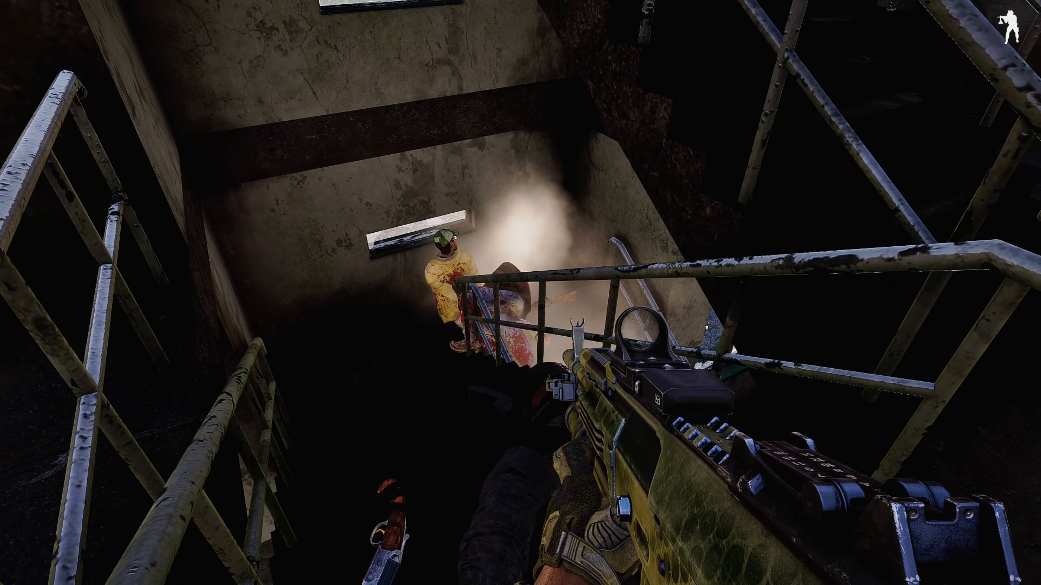
key(s)
key(s)
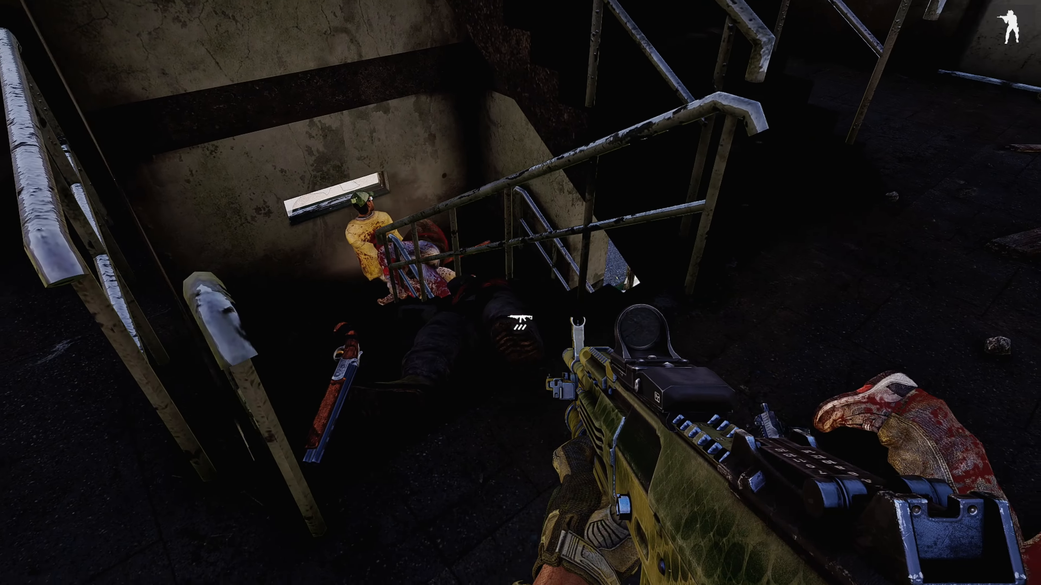
key(a)
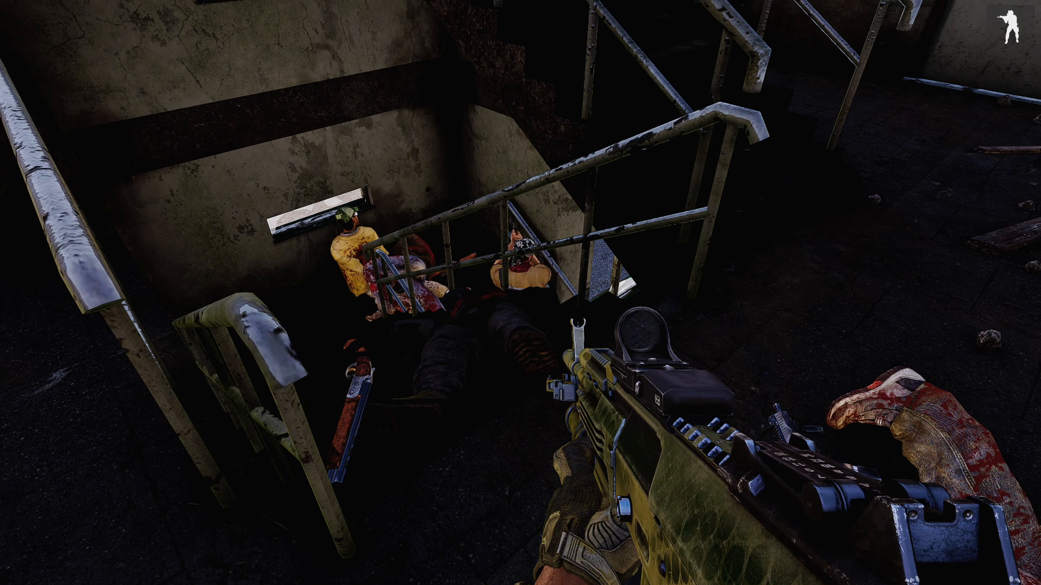
Retreat up the stairs onto the roof, firing on the way, and return to the roof doorway with the pistol drawn.
key(shift+w)
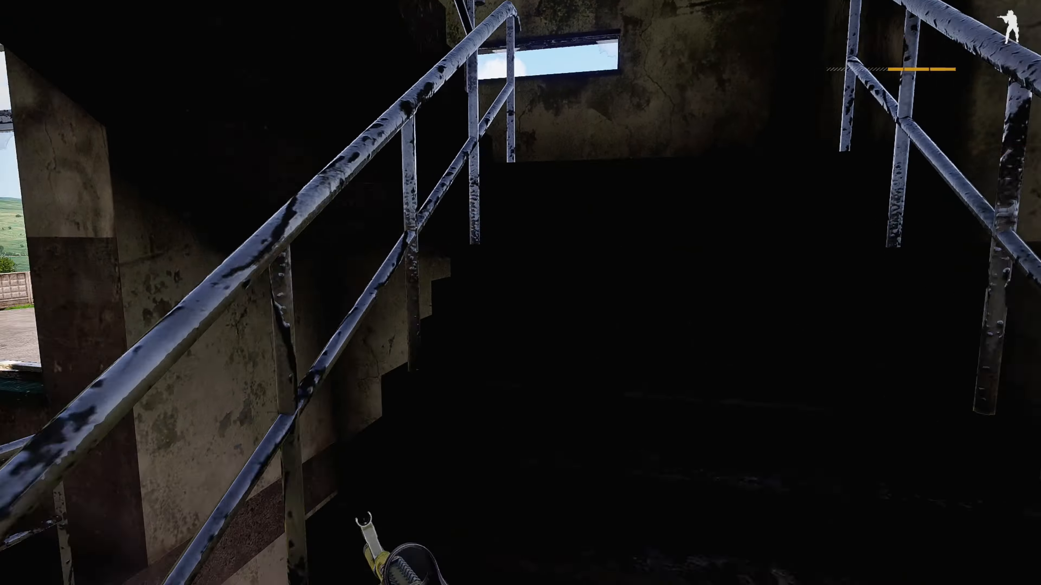
key(shift+w)
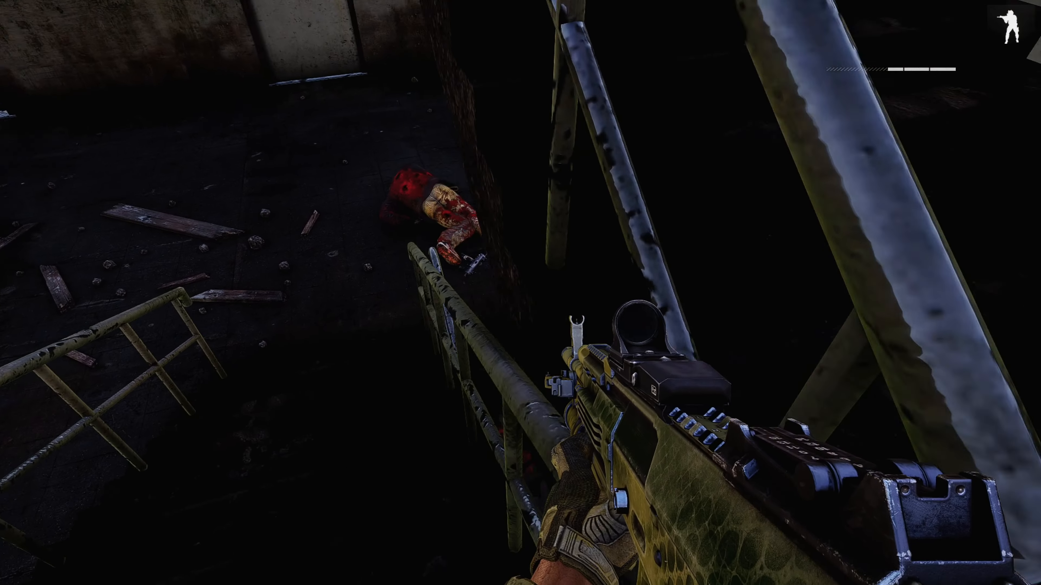
key(a)
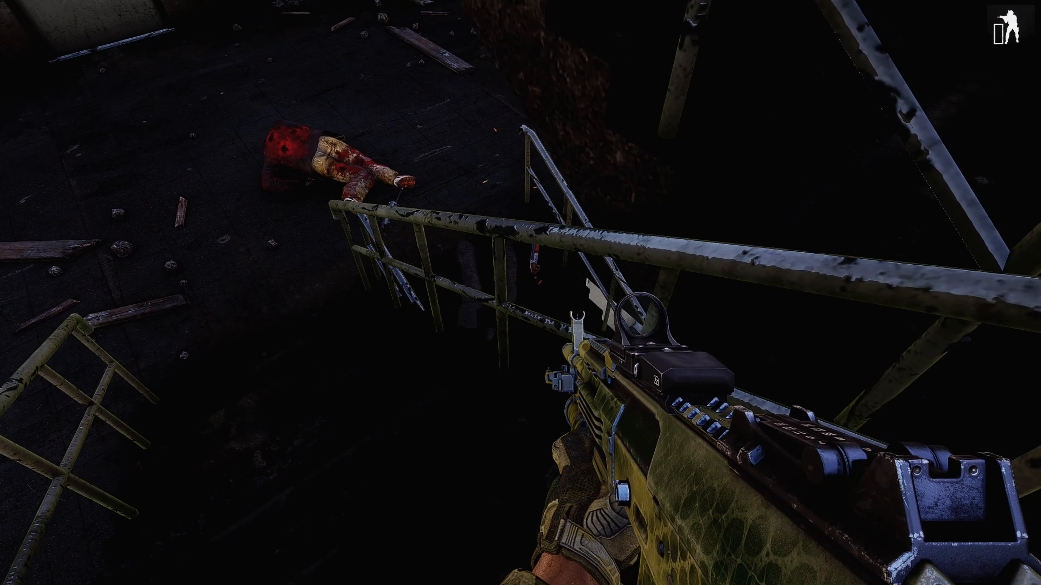
click(521, 293)
key(shift+w)
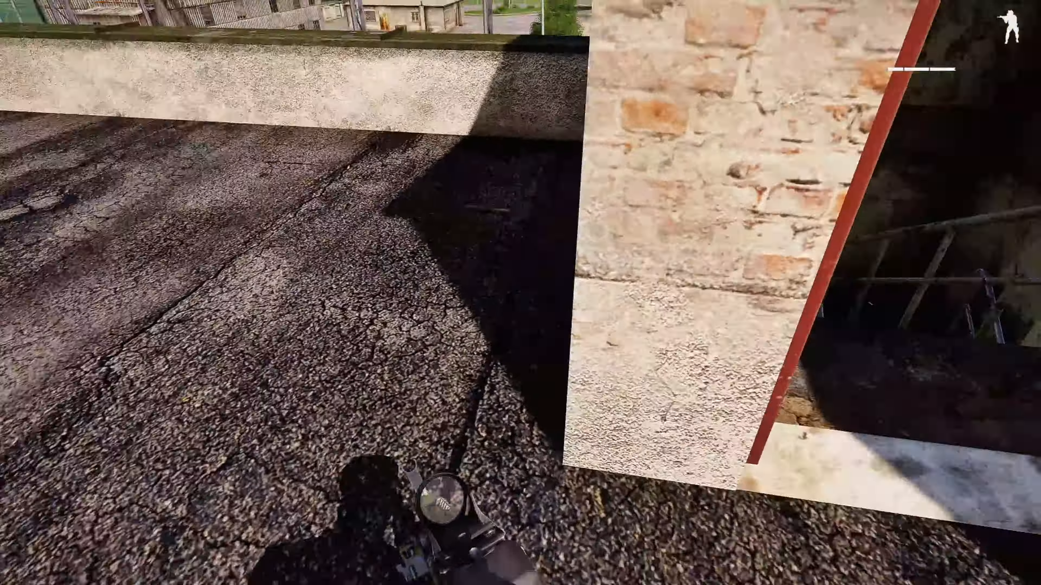
key(w)
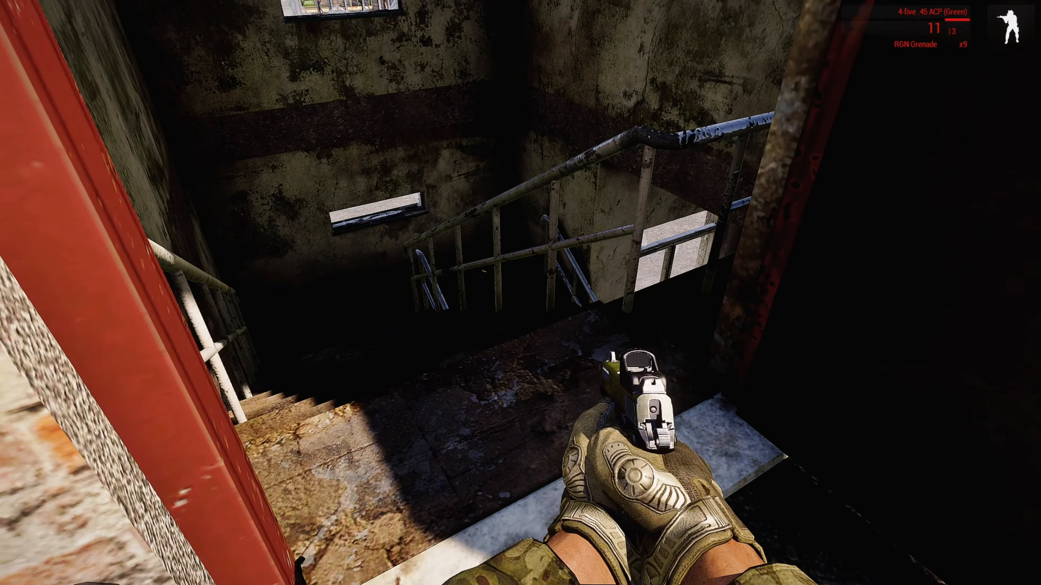
Check the stairwell through the pistol's red-dot sight from the roof doorway and descend the upper flight.
right_click(520, 292)
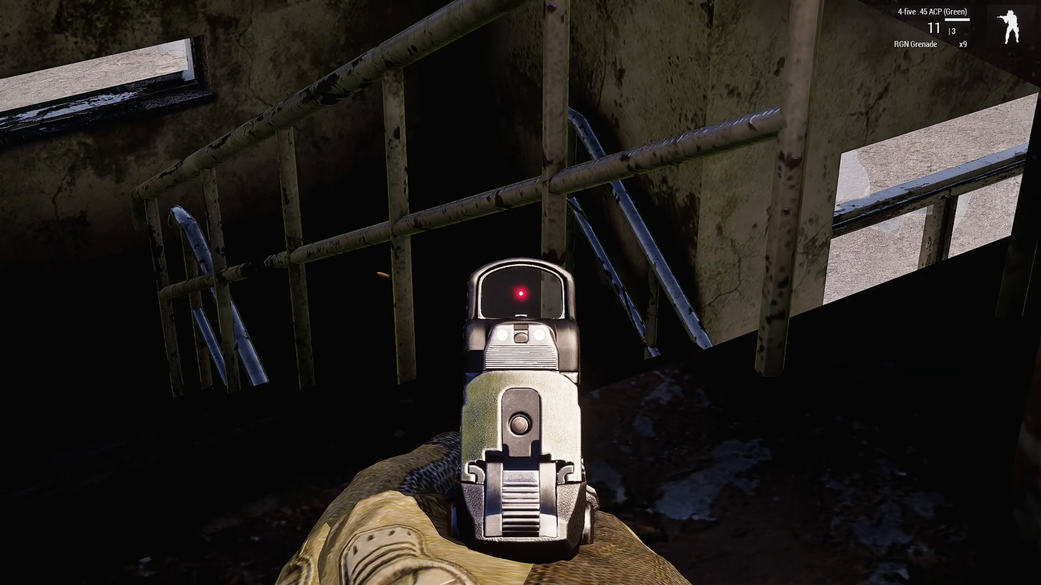
right_click(520, 292)
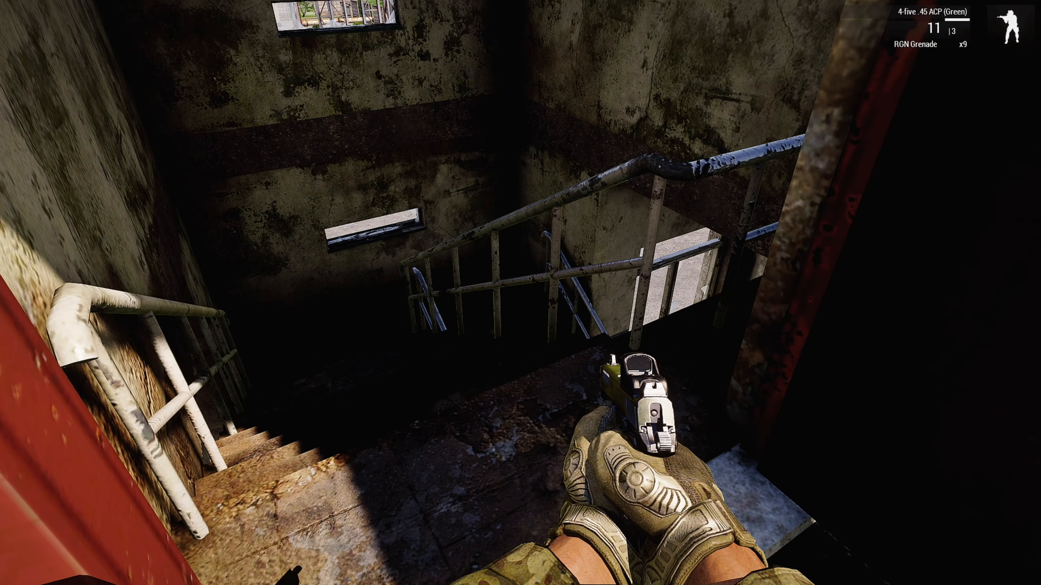
key(w)
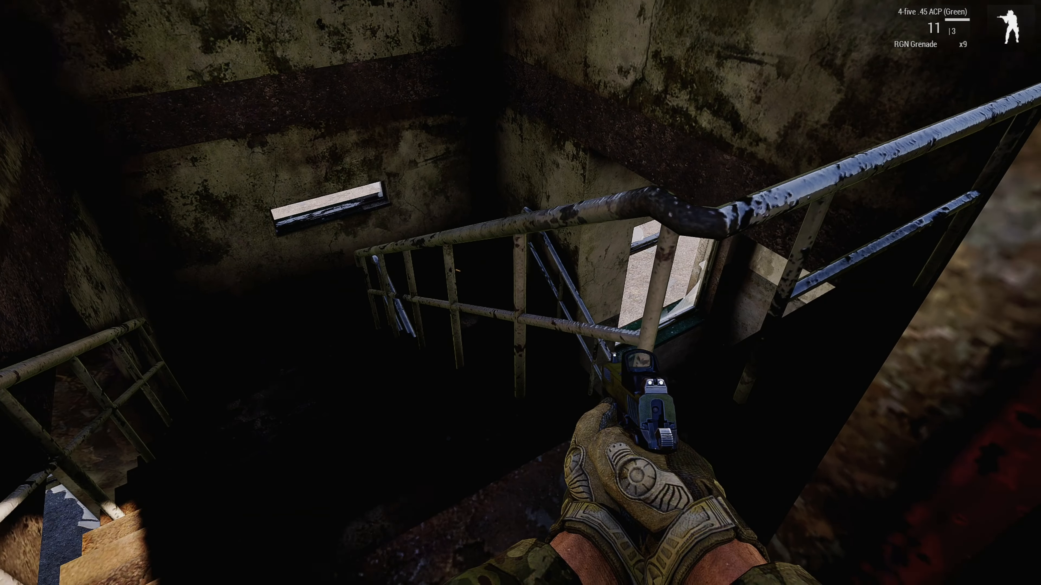
key(w)
key(w)
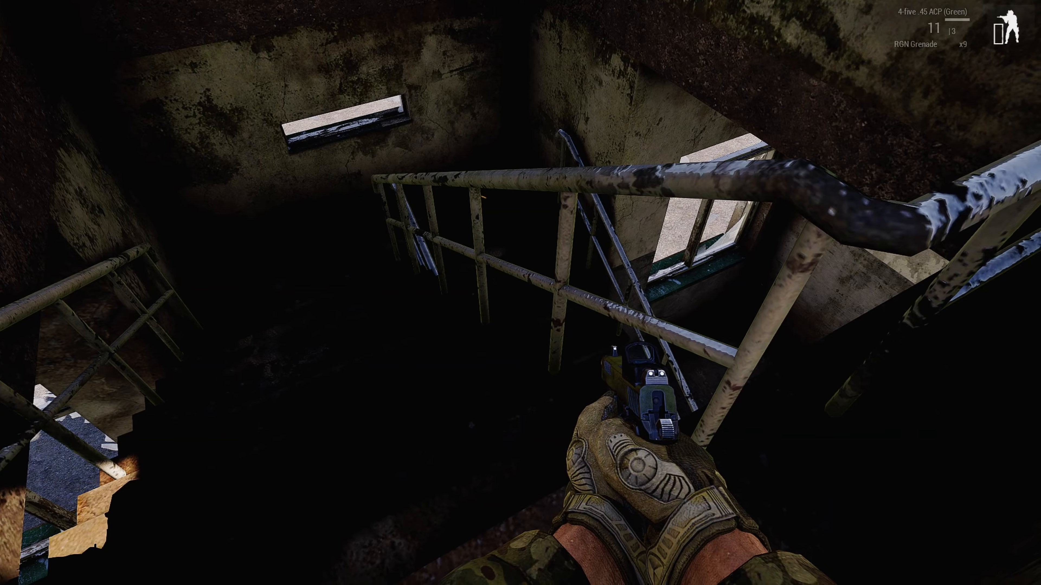
key(w)
key(w)
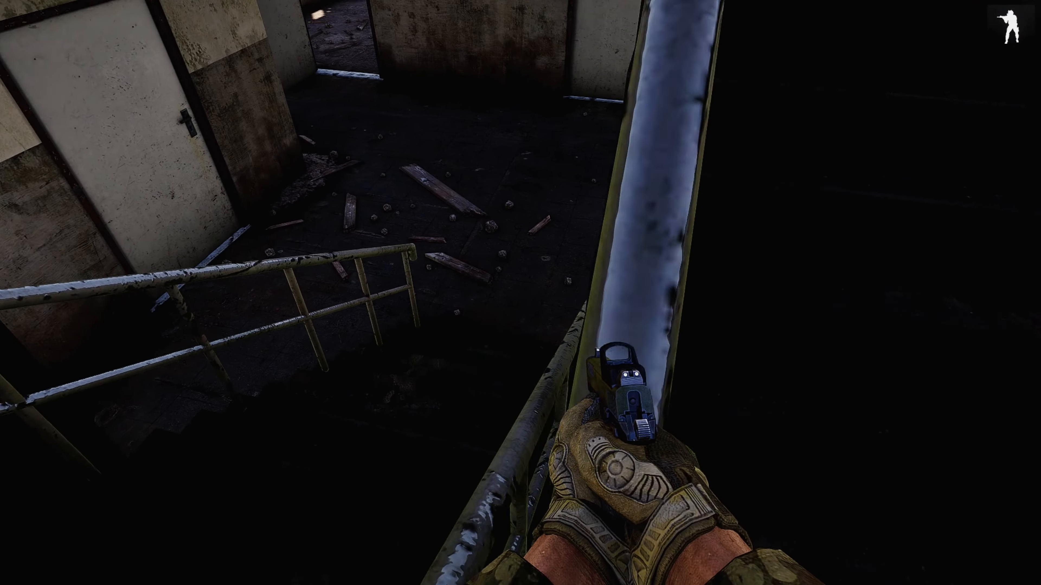
Continue down the stairs past the fallen looters to the ground-floor hall with the pistol ready.
key(w)
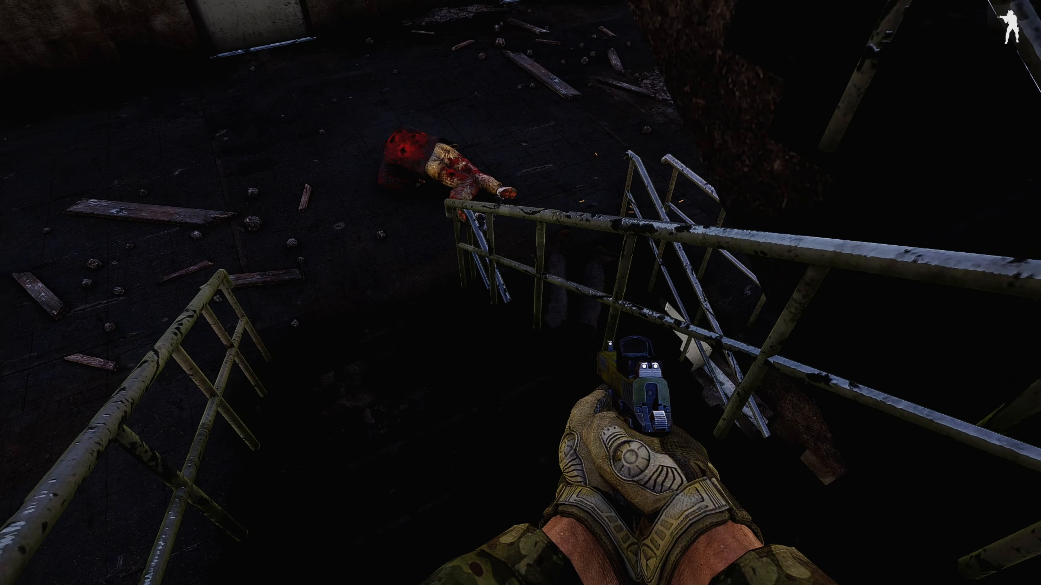
key(w)
key(w)
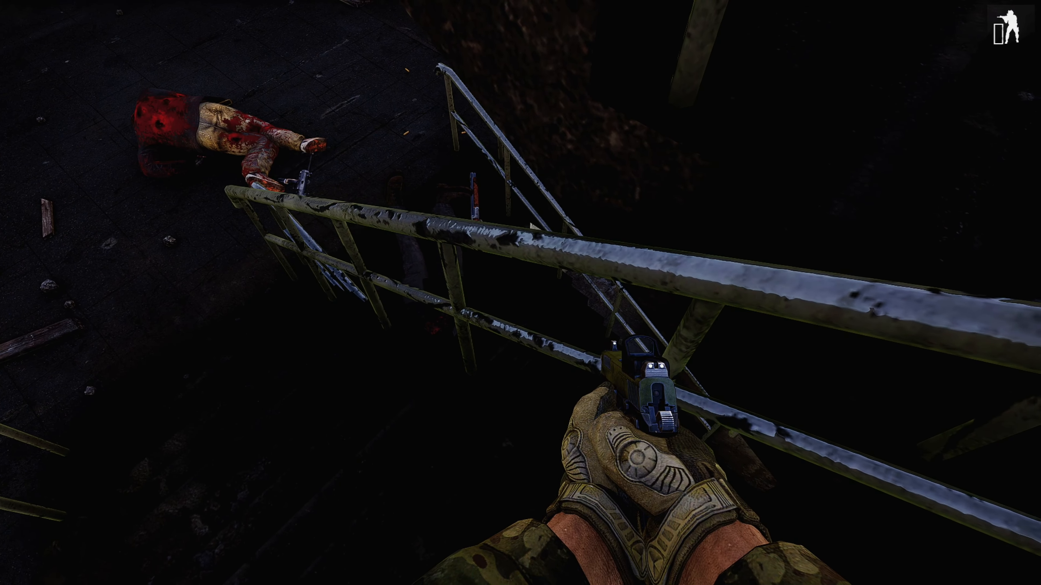
key(w)
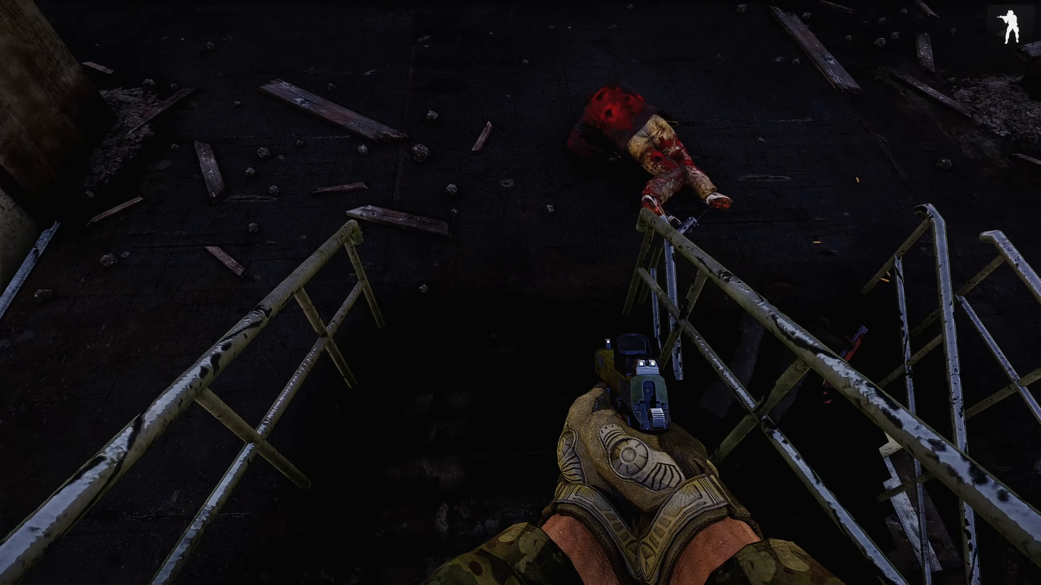
key(a)
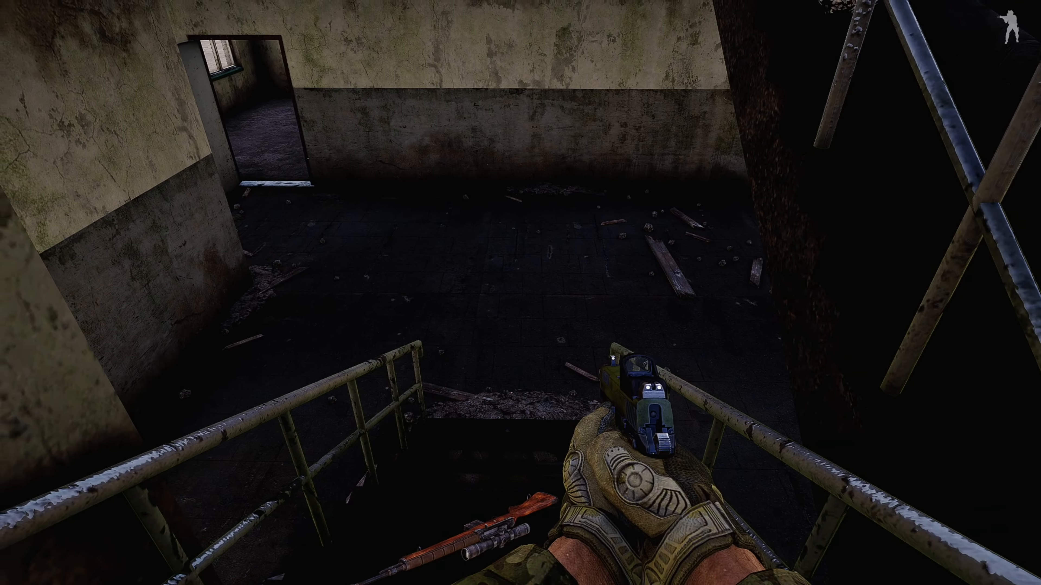
key(a)
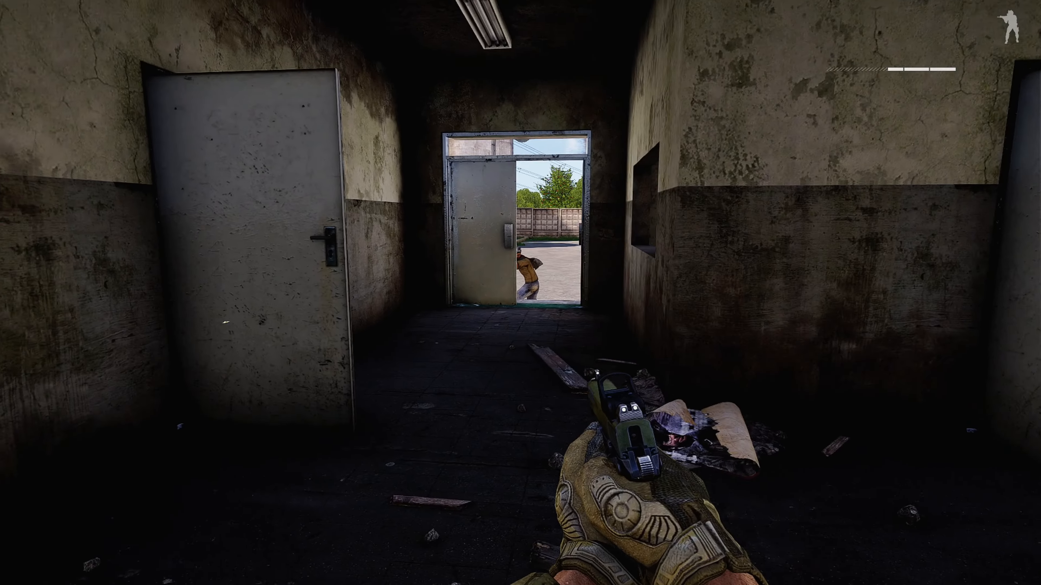
Aim the pistol along the ground-floor hall and shoot the hunter coming in through the building's entrance.
right_click(520, 293)
click(521, 293)
click(520, 293)
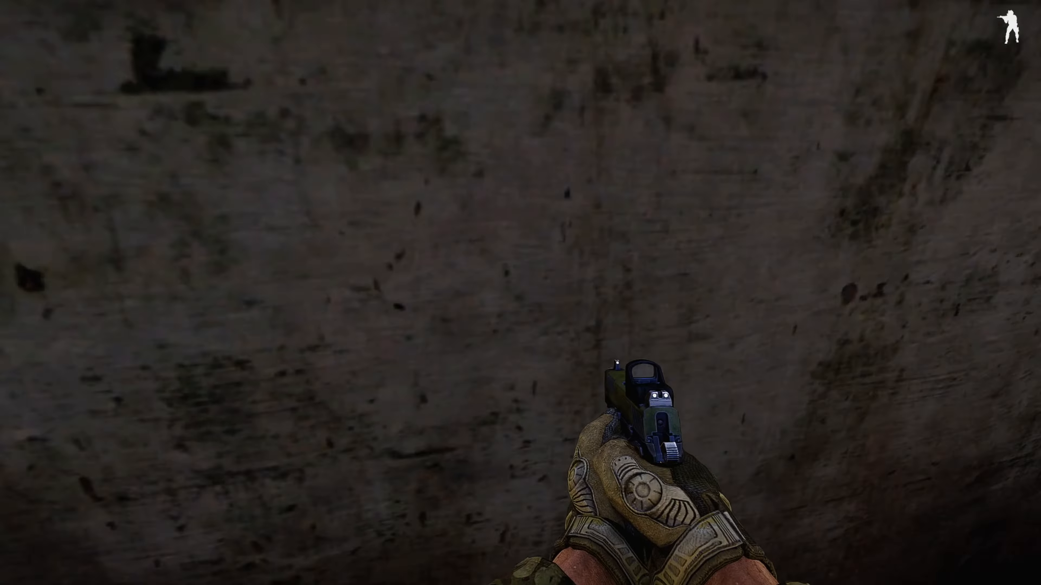
key(w)
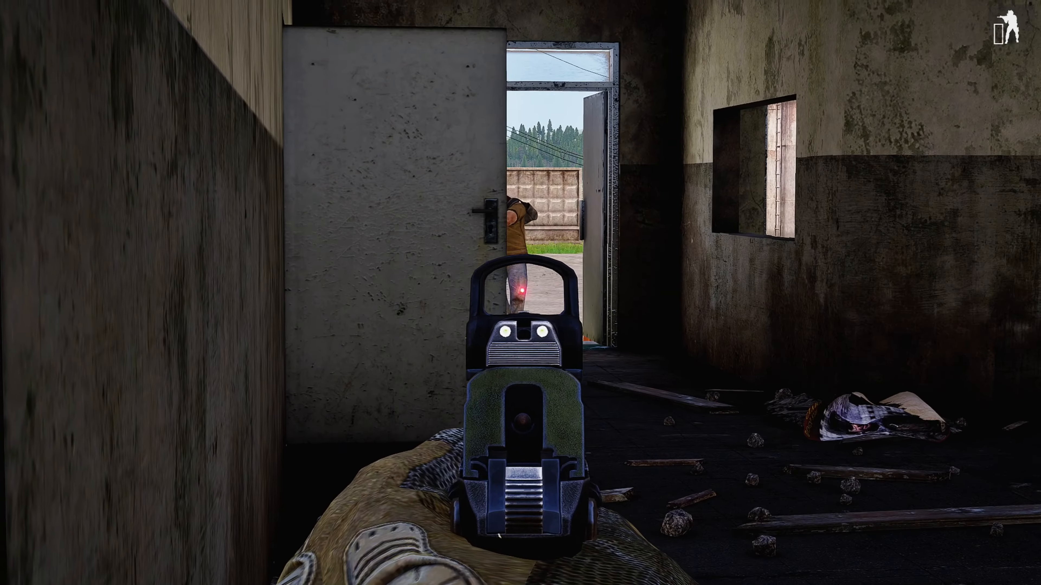
click(521, 292)
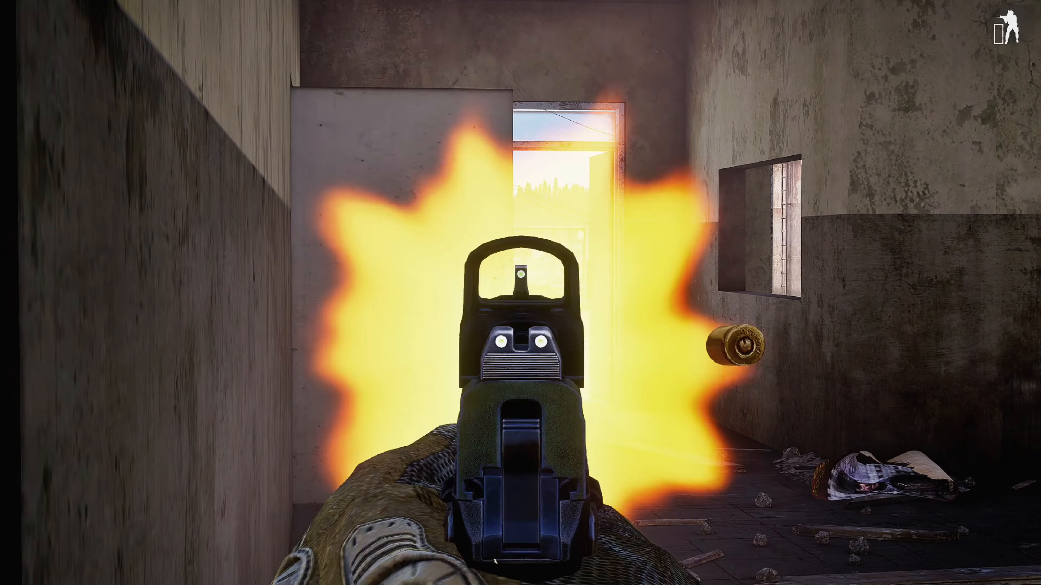
Advance towards the fallen hunter with the AK-12 GL rifle, and end the test by returning to the Eden Editor.
key(w)
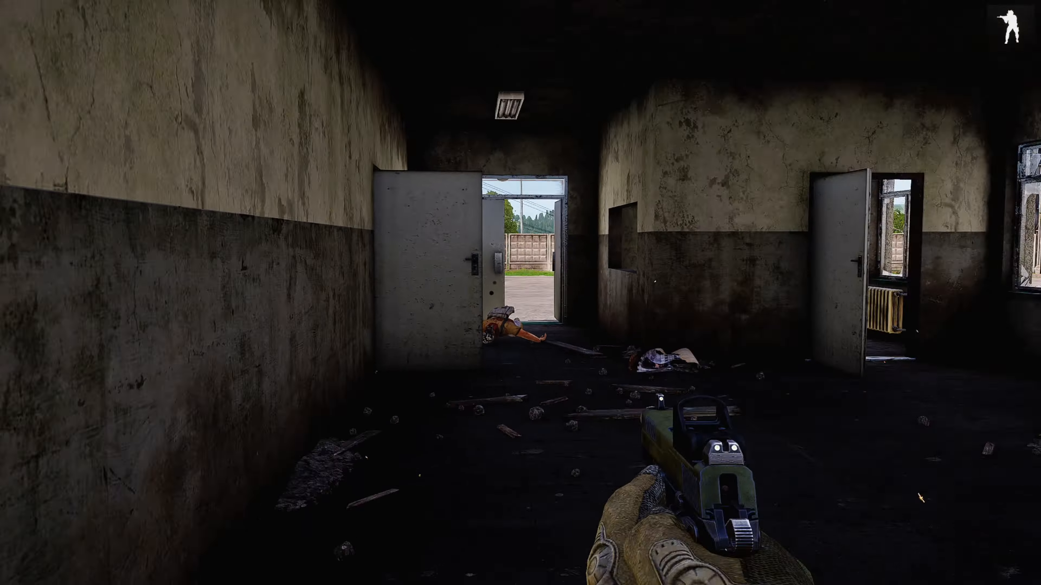
key(w)
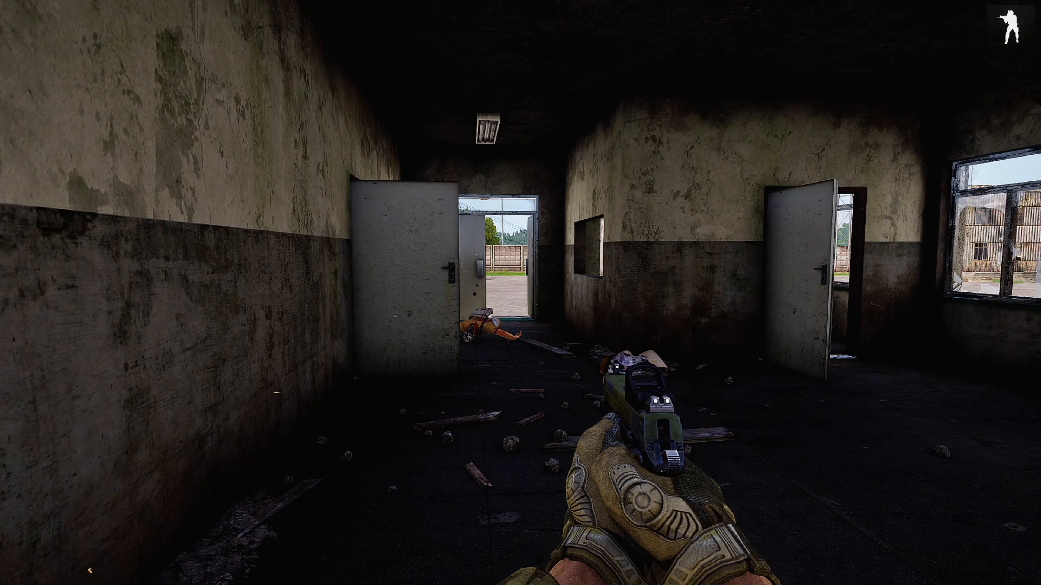
key(1)
key(w)
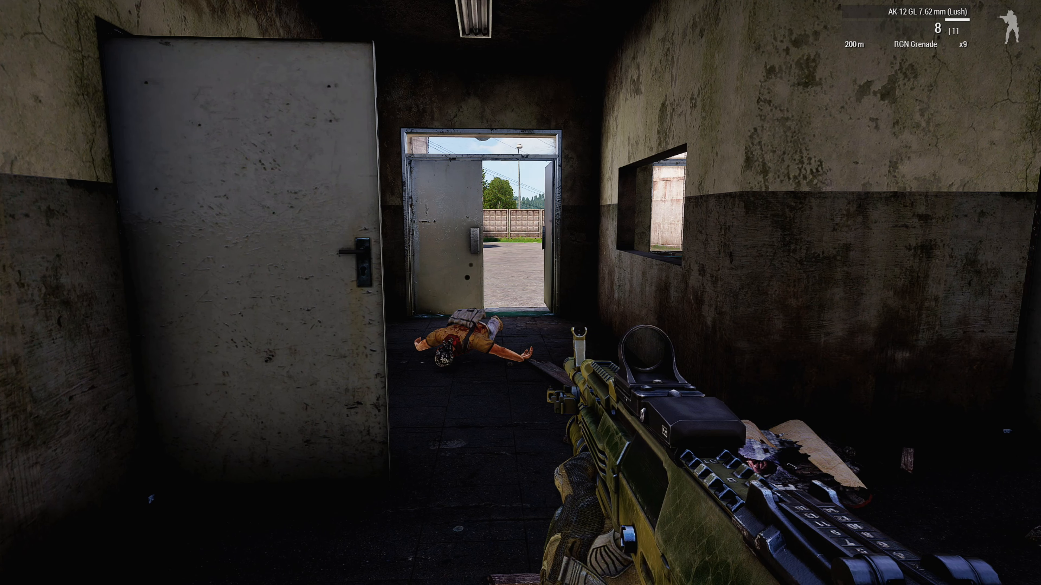
key(Escape)
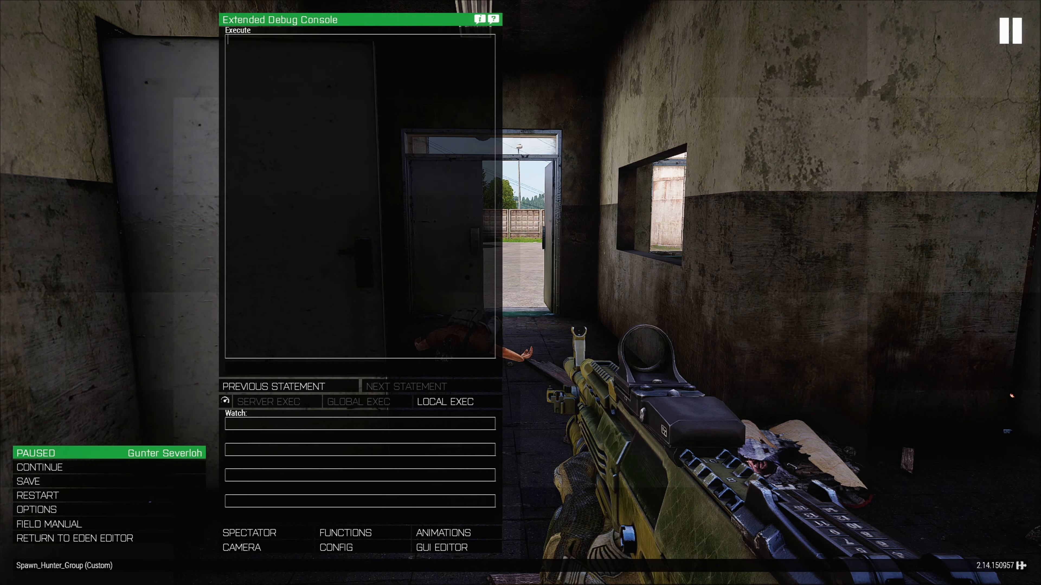
click(88, 541)
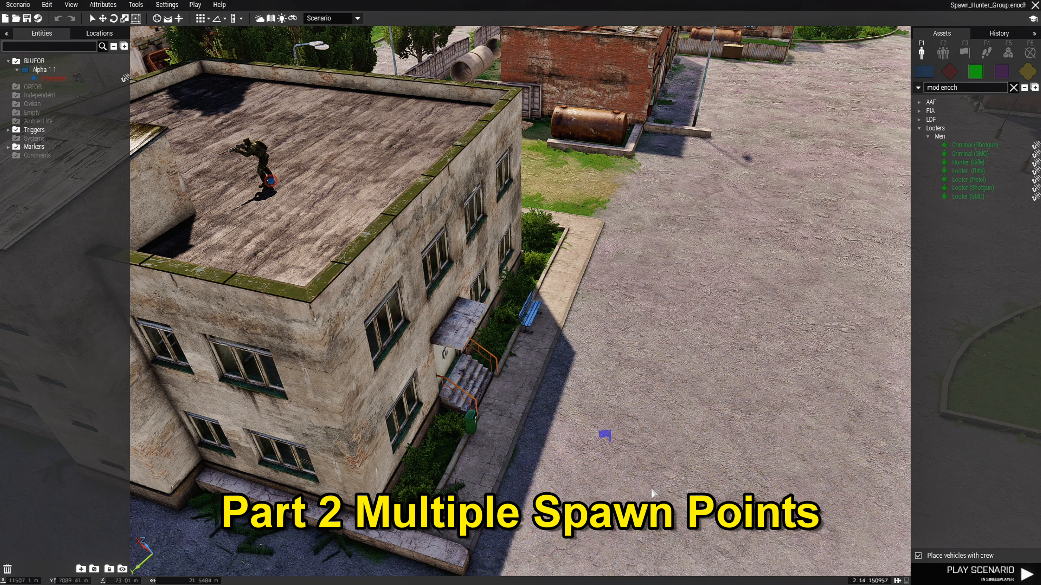
Change the hunt1 trigger to a rectangular shape activated by Any Player.
double_click(605, 435)
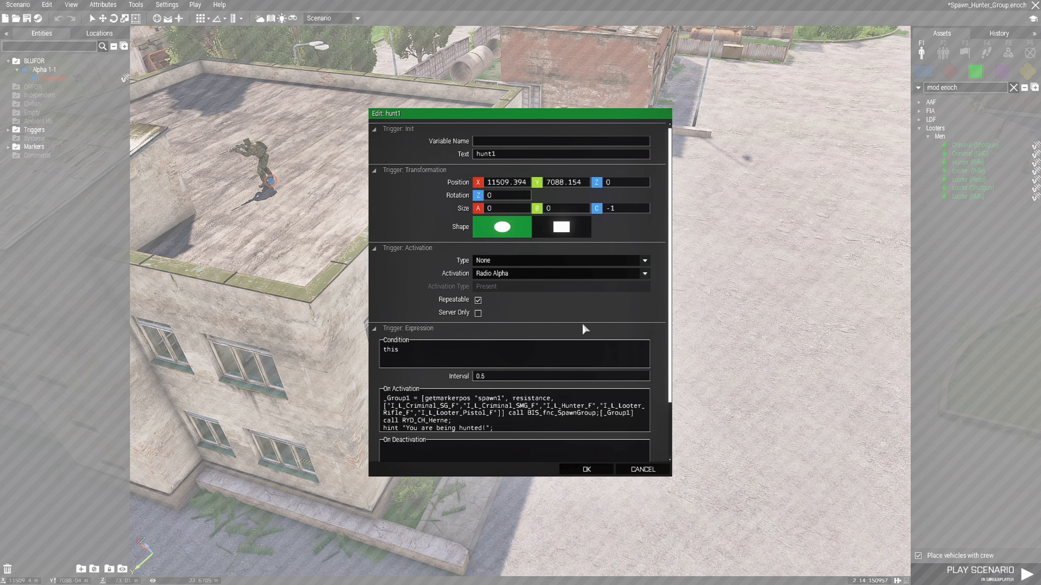
click(561, 229)
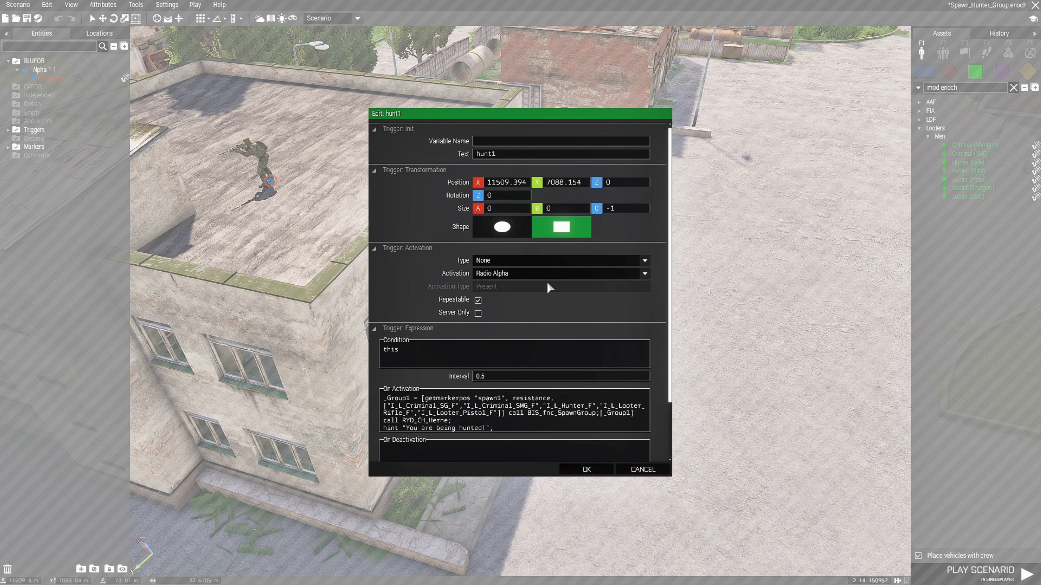
click(526, 275)
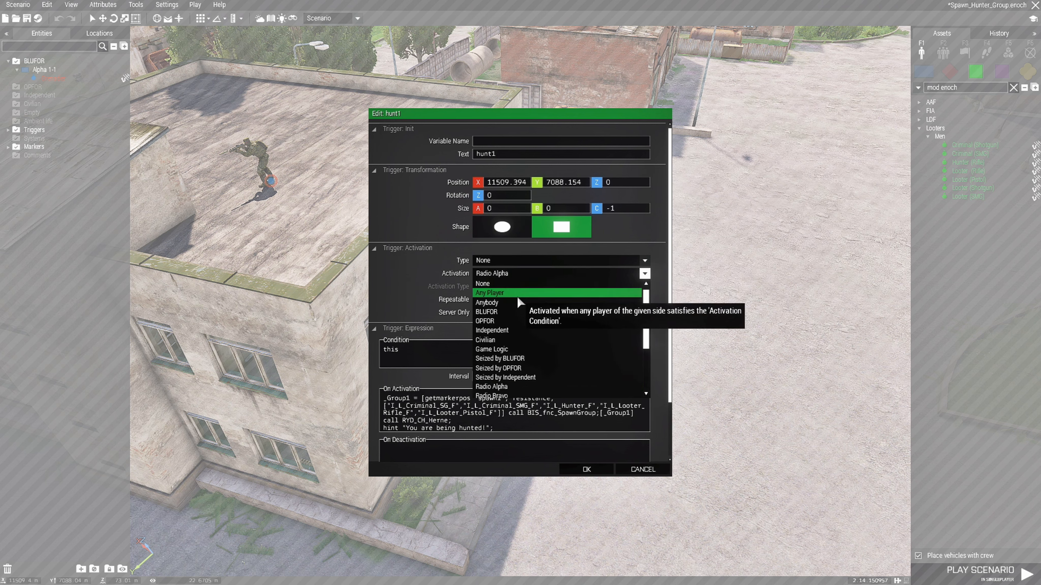
click(524, 293)
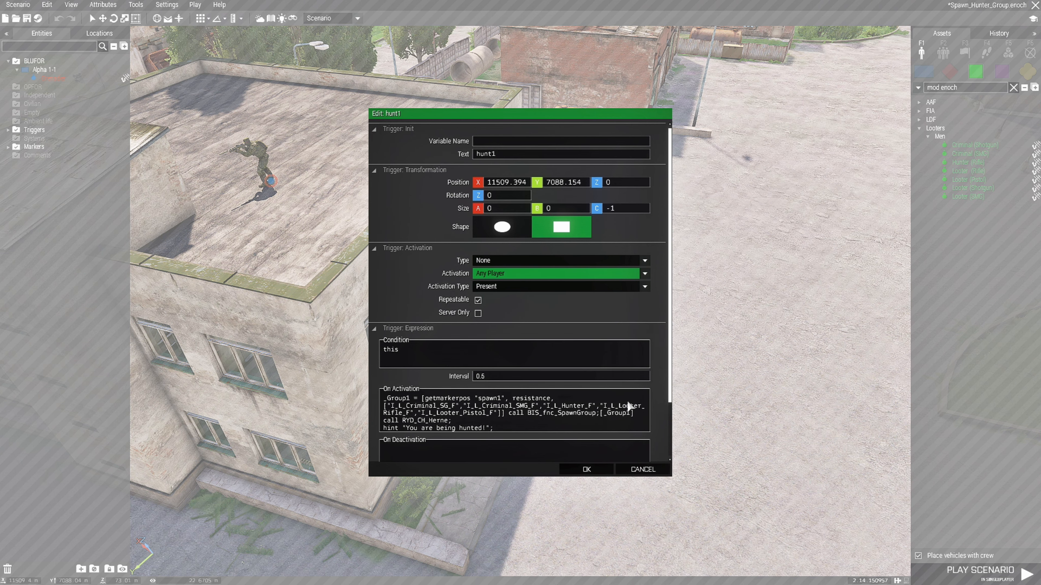
click(604, 471)
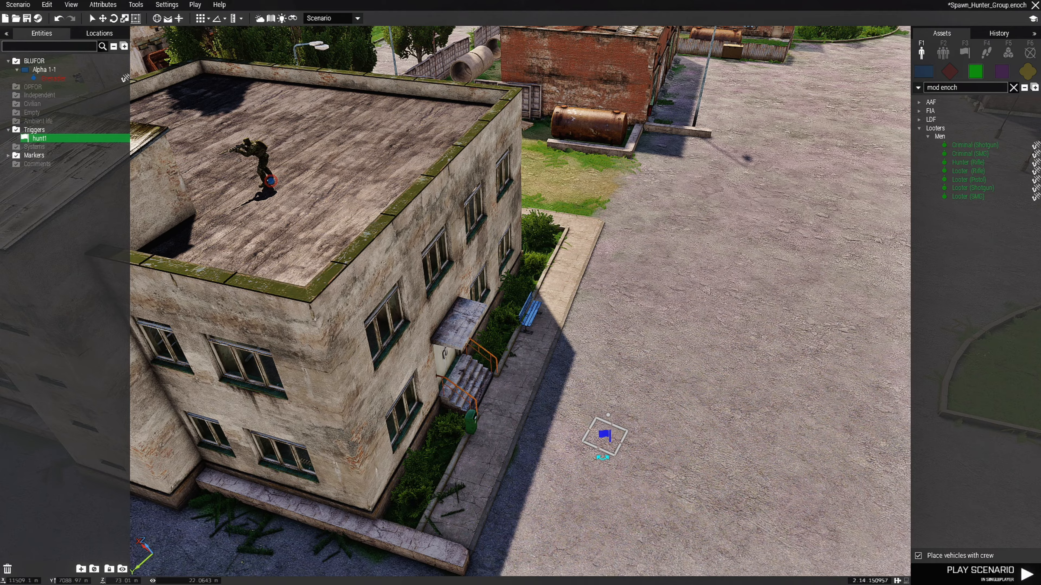
Resize the hunt1 trigger to about 0.84 by 1.54 and move it beside the walkway near the building's entrance.
scroll(615, 484, up, 3)
scroll(599, 449, up, 3)
drag(622, 443, 729, 582)
drag(654, 487, 501, 395)
scroll(512, 419, up, 3)
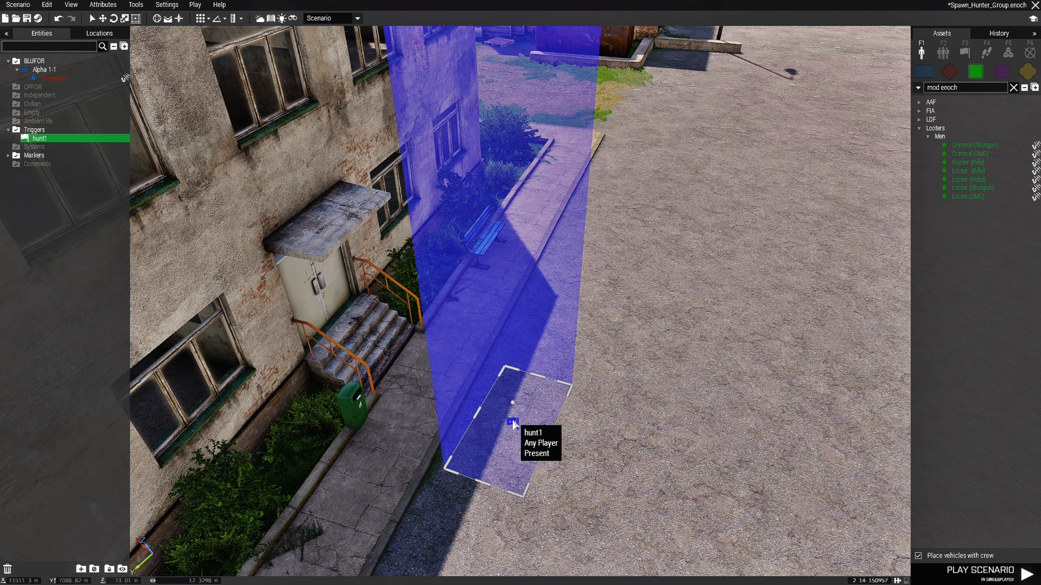
Paste two copies of the hunt1 trigger in a row on the open ground beside the original.
right_drag(517, 420, 576, 447)
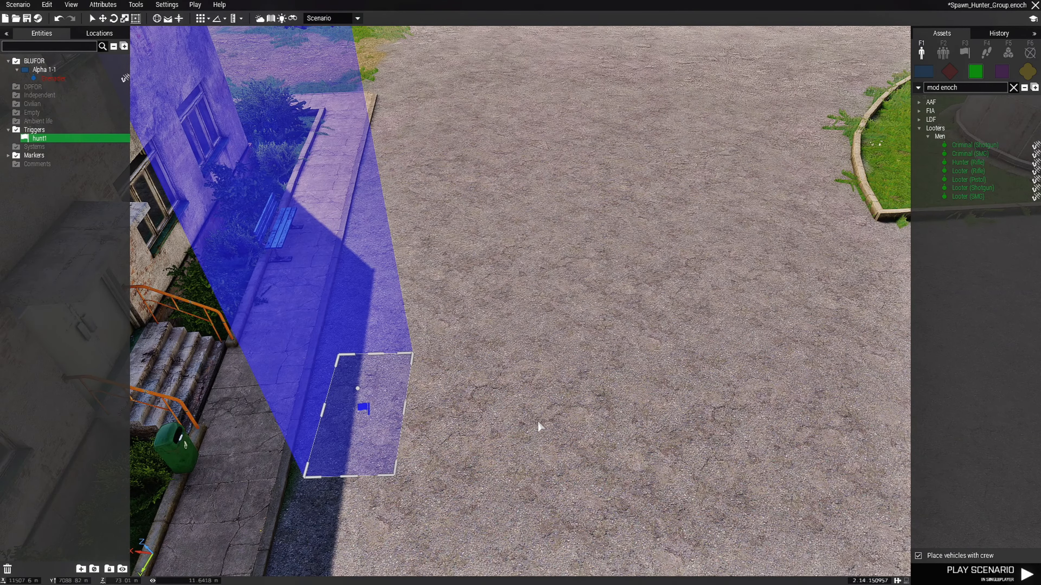
key(ctrl+v)
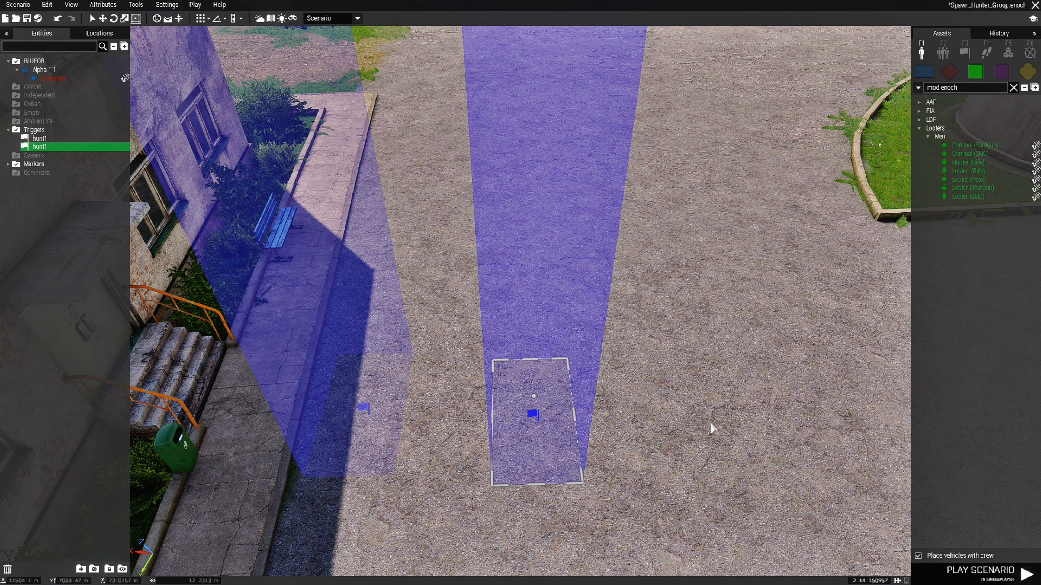
key(ctrl+v)
scroll(598, 438, up, 2)
click(630, 463)
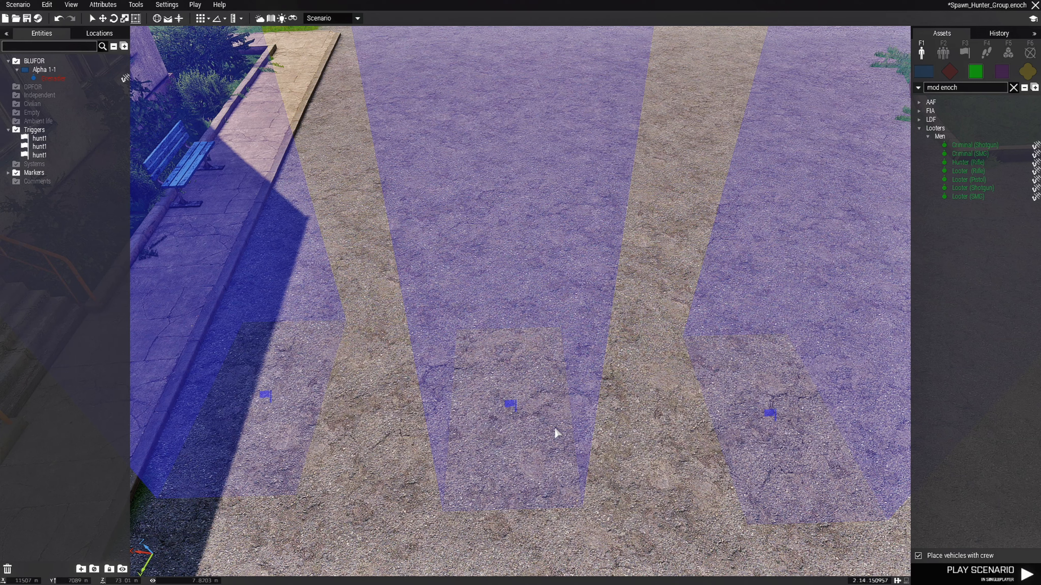
Set the middle trigger's text to hunt2 and change its activation code to use _Group2 and marker spawn2.
click(509, 403)
double_click(509, 404)
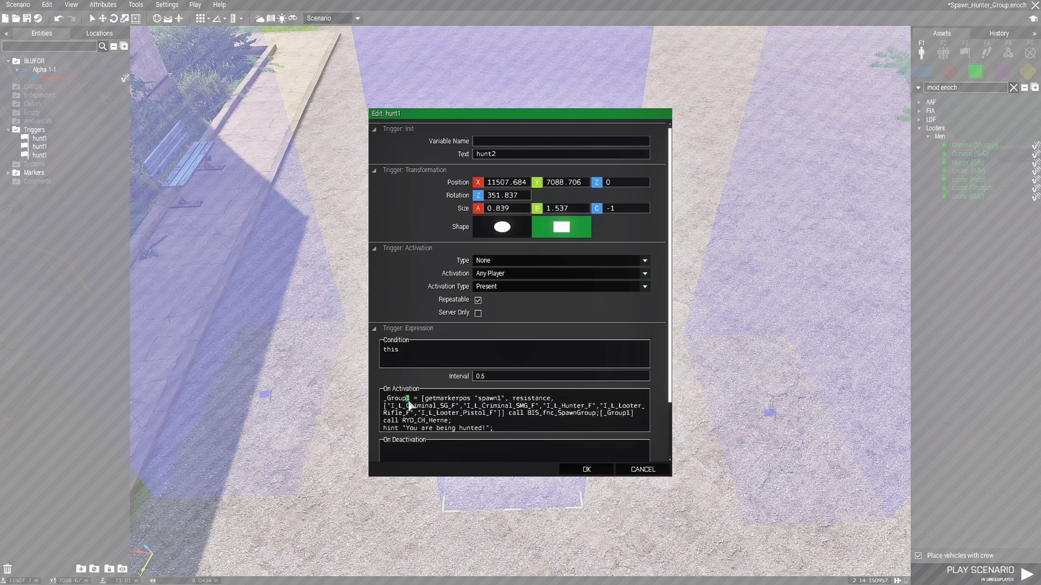
text(2)
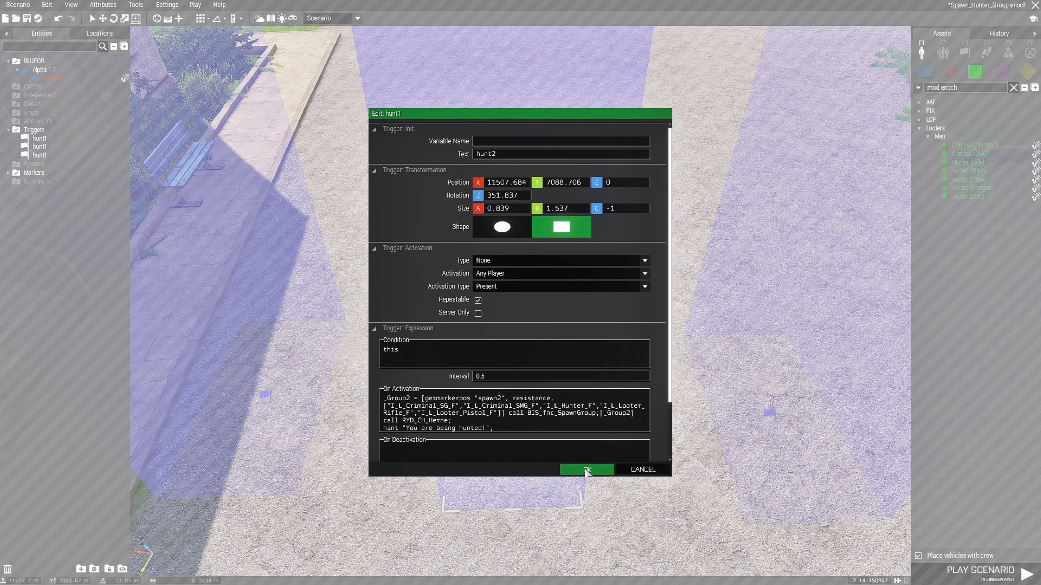
click(574, 464)
click(656, 482)
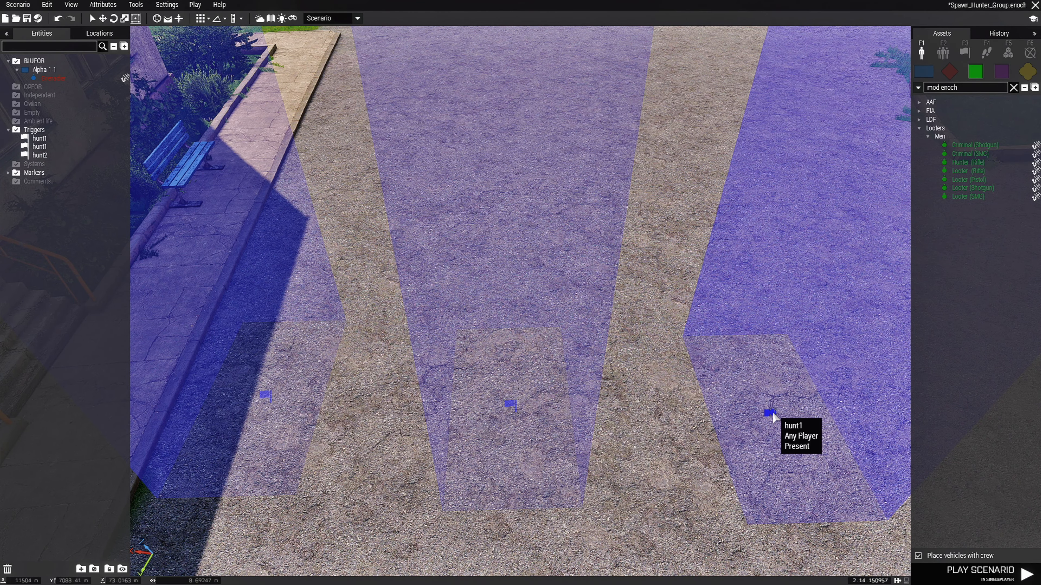
Set the third trigger's text to hunt3 and change its activation code to use marker spawn3.
key(d)
key(d)
click(628, 413)
double_click(627, 411)
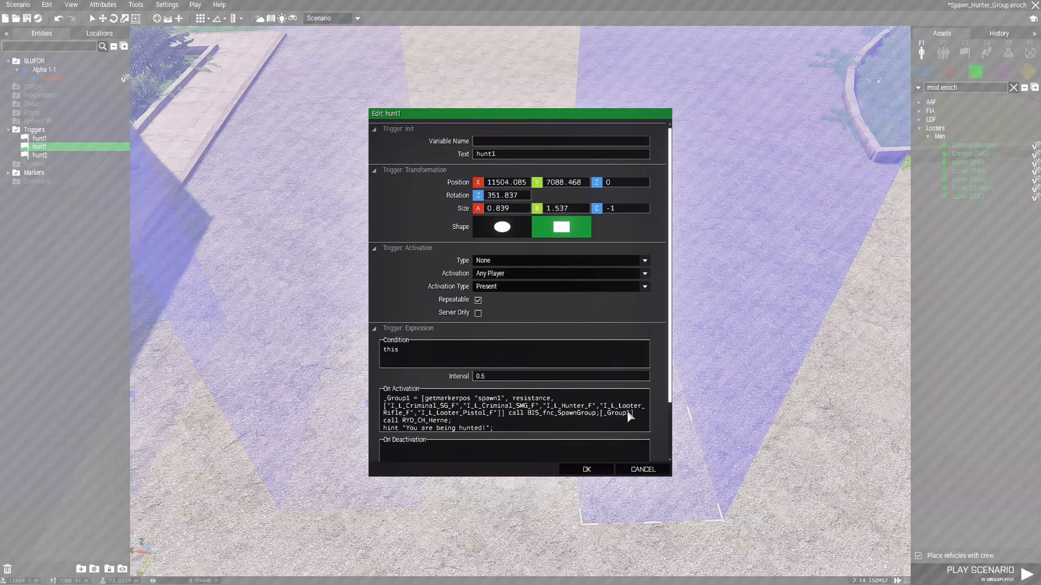
click(494, 158)
key(BackSpace)
text(3)
click(502, 399)
key(BackSpace)
text(3)
click(586, 469)
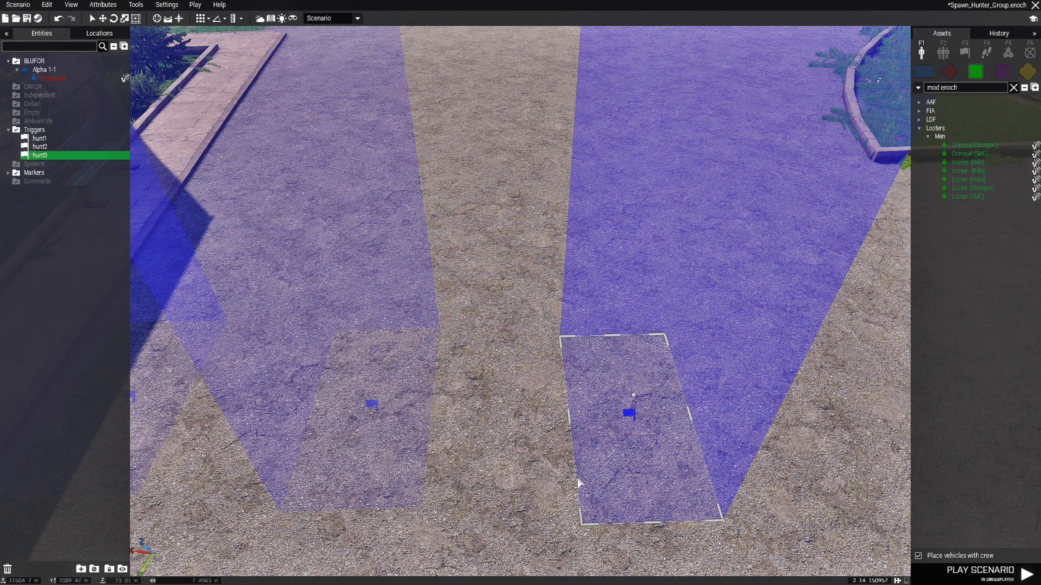
click(498, 485)
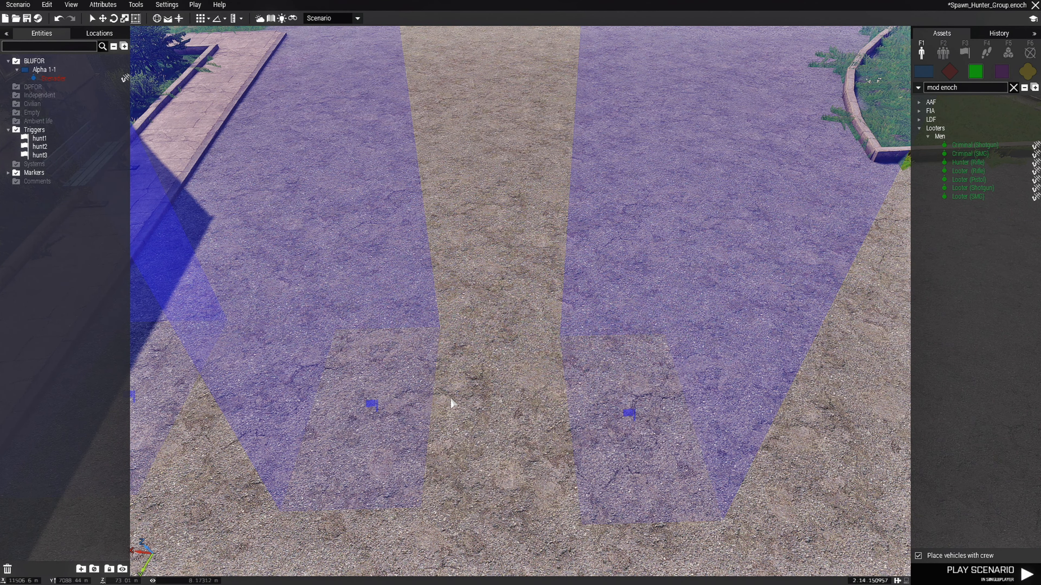
Move the hunt2 and hunt3 triggers onto the hunt1 trigger so that all three overlap.
scroll(450, 397, down, 3)
key(a)
scroll(479, 415, down, 1)
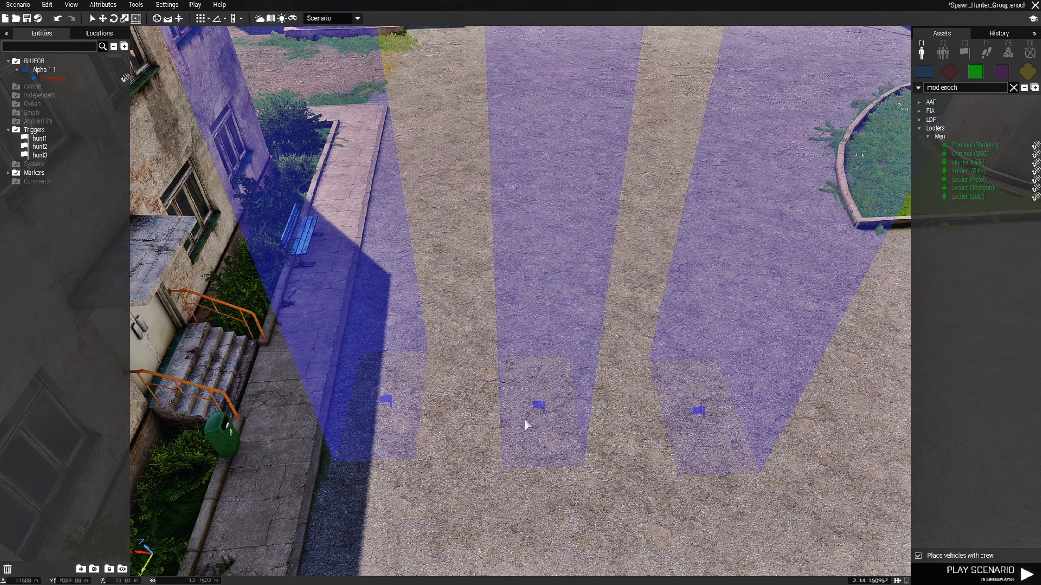
drag(539, 405, 376, 395)
drag(688, 415, 383, 396)
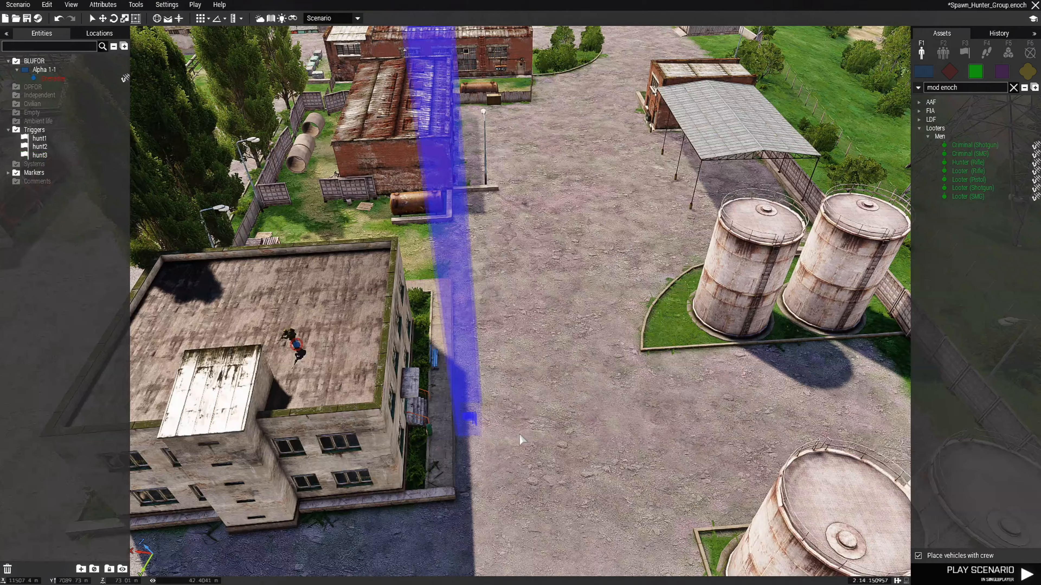
Move the player unit from the roof to the ground beside the stacked triggers, and save the scenario.
mouse_move(519, 435)
right_down()
mouse_move(538, 436)
mouse_move(502, 424)
right_up()
key(s)
key(z)
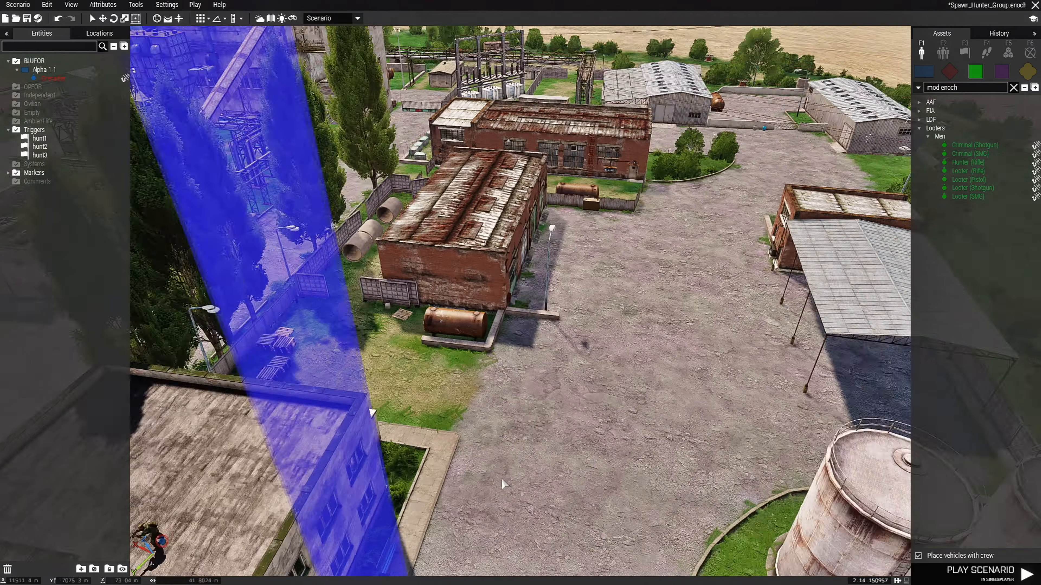
key(a)
scroll(508, 500, up, 3)
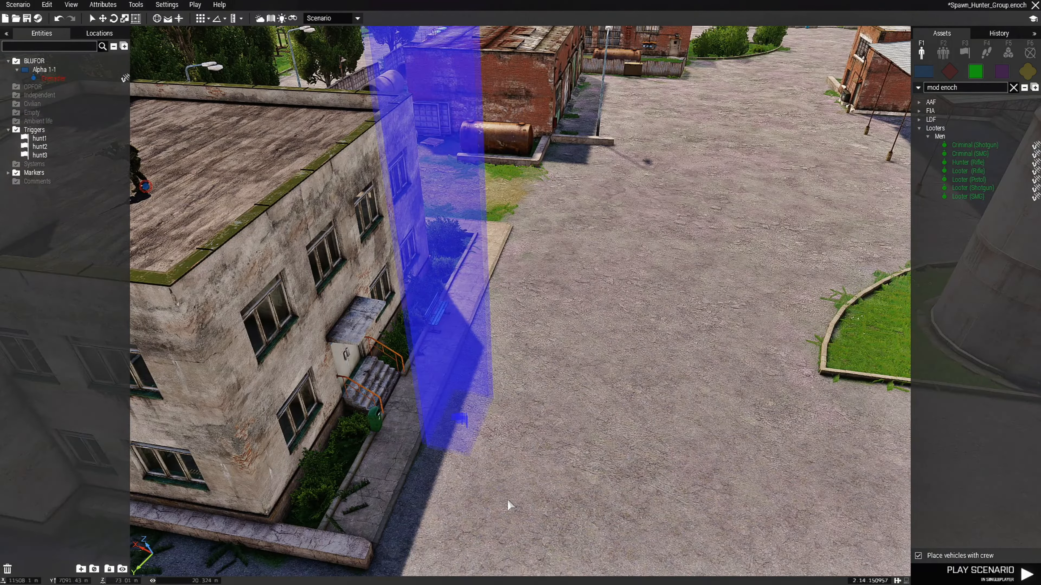
scroll(508, 500, down, 2)
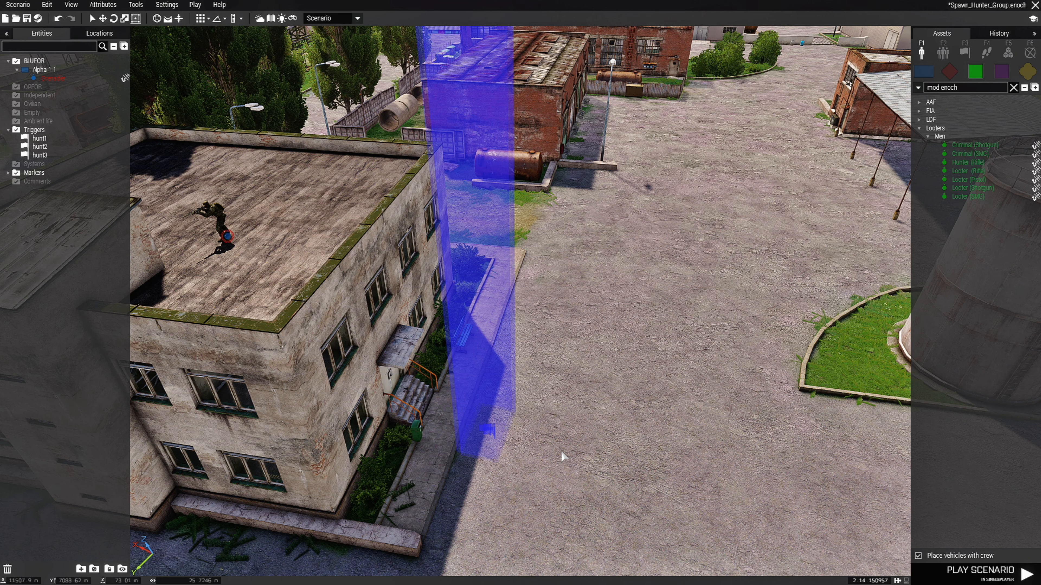
drag(224, 232, 572, 323)
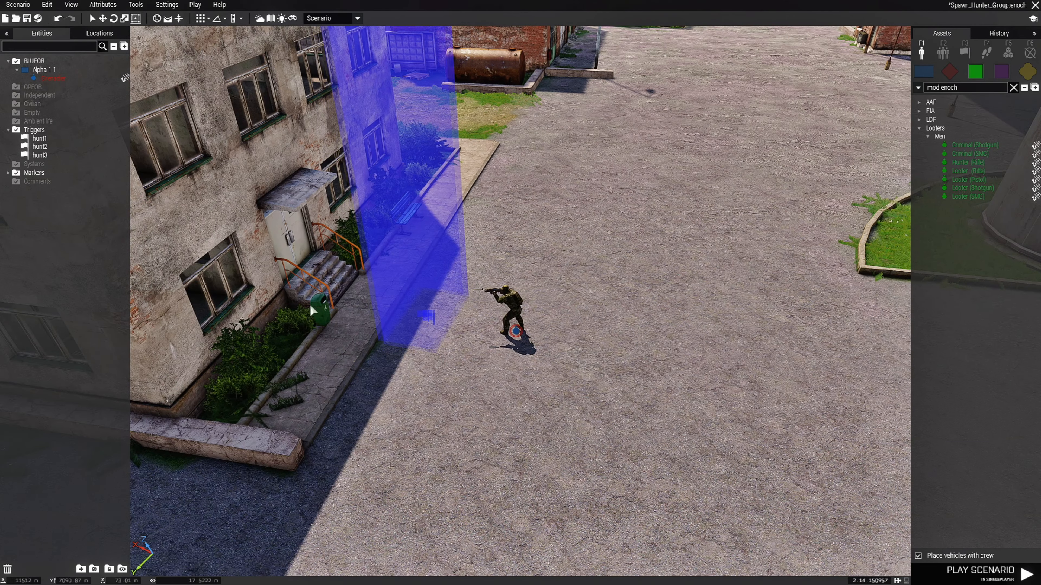
click(26, 18)
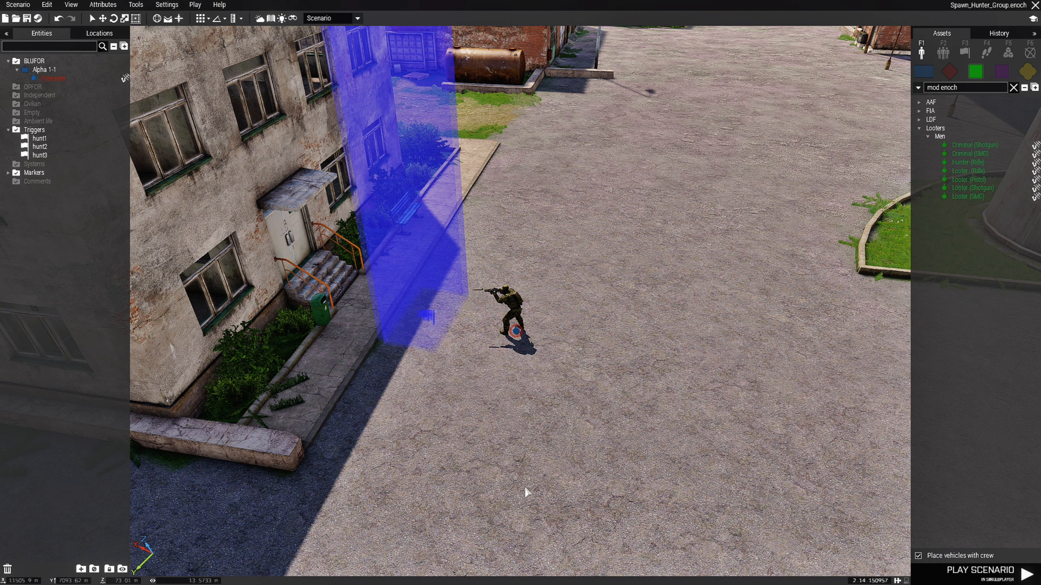
Copy the spawn1 flag marker on the map and paste it in the green patch east of the power plant.
key(m)
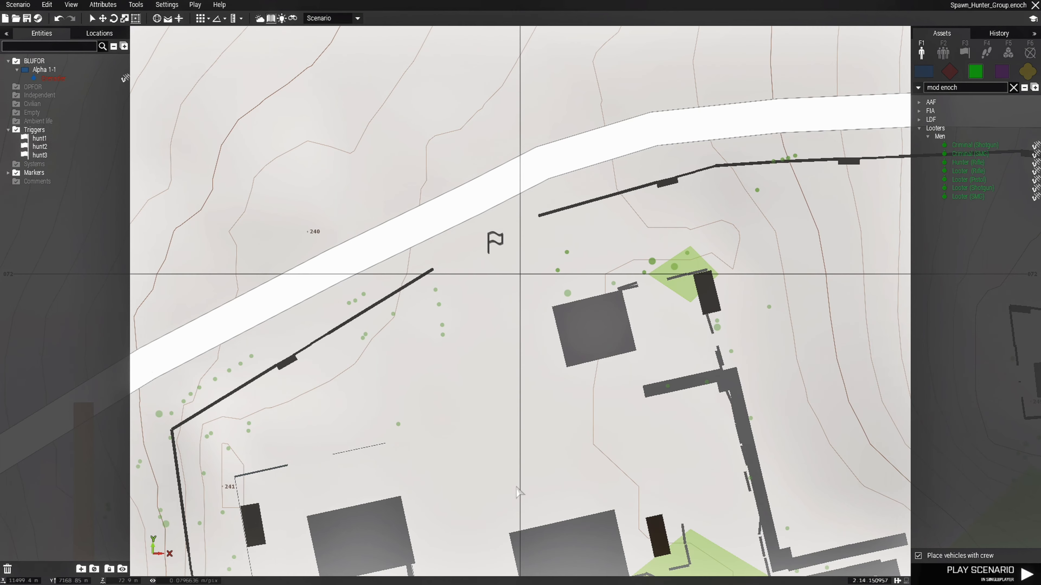
click(491, 241)
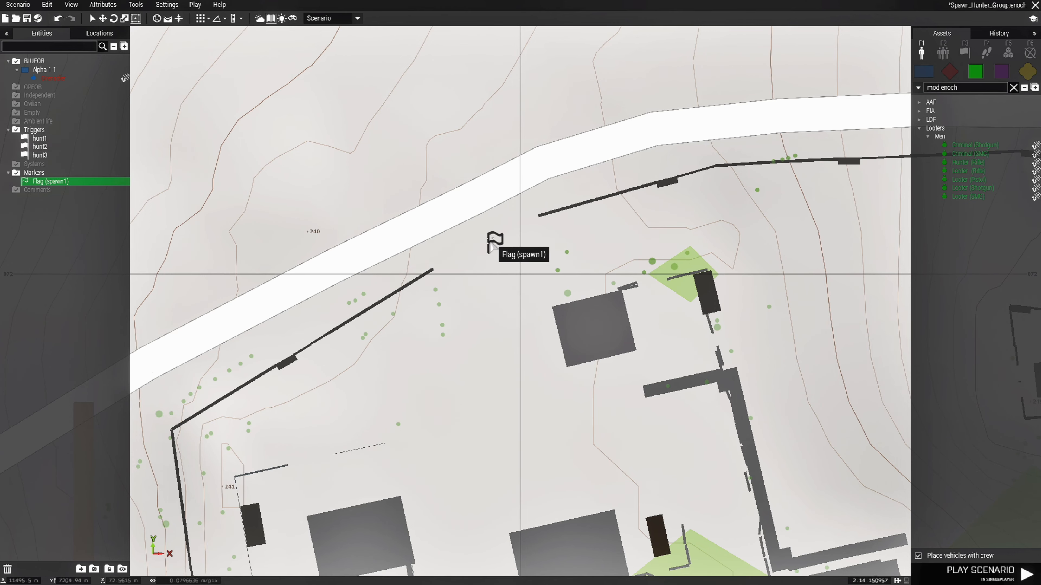
scroll(532, 328, down, 3)
right_drag(639, 393, 284, 33)
scroll(352, 195, down, 3)
right_drag(496, 360, 409, 297)
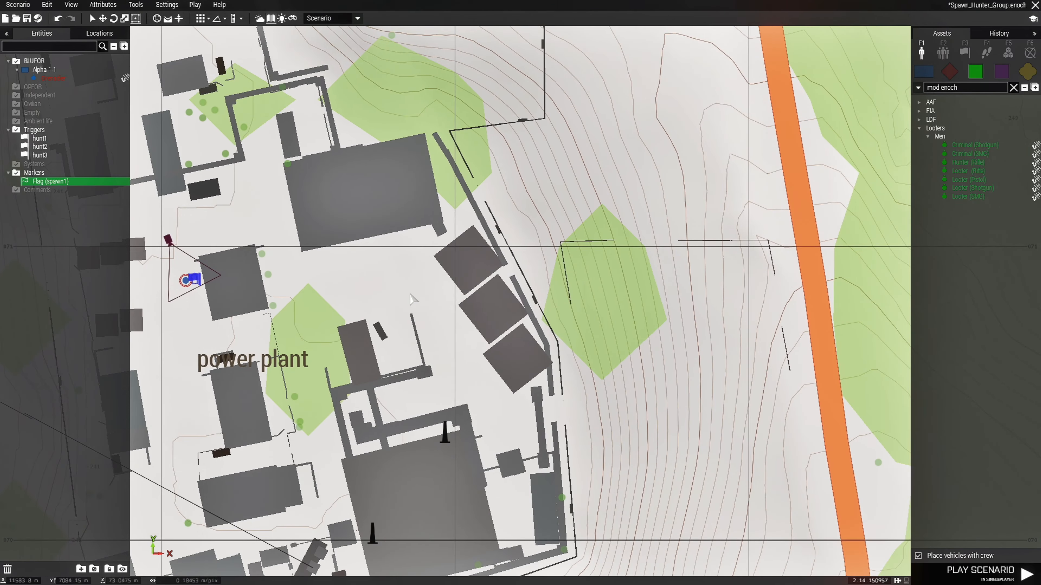
scroll(637, 301, up, 1)
key(ctrl+v)
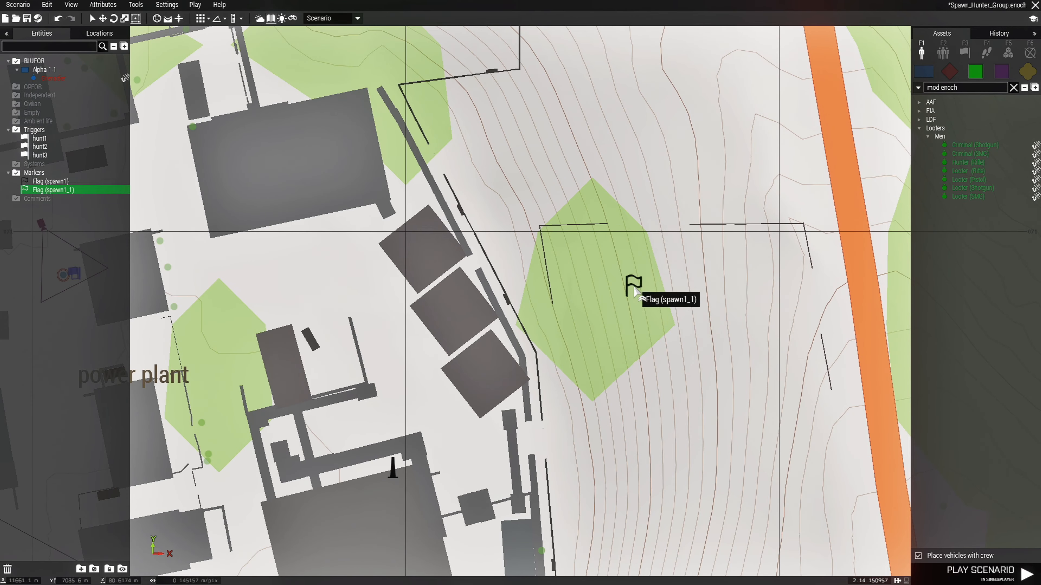
Set the variable name of the flag marker east of the power plant to spawn2.
double_click(633, 285)
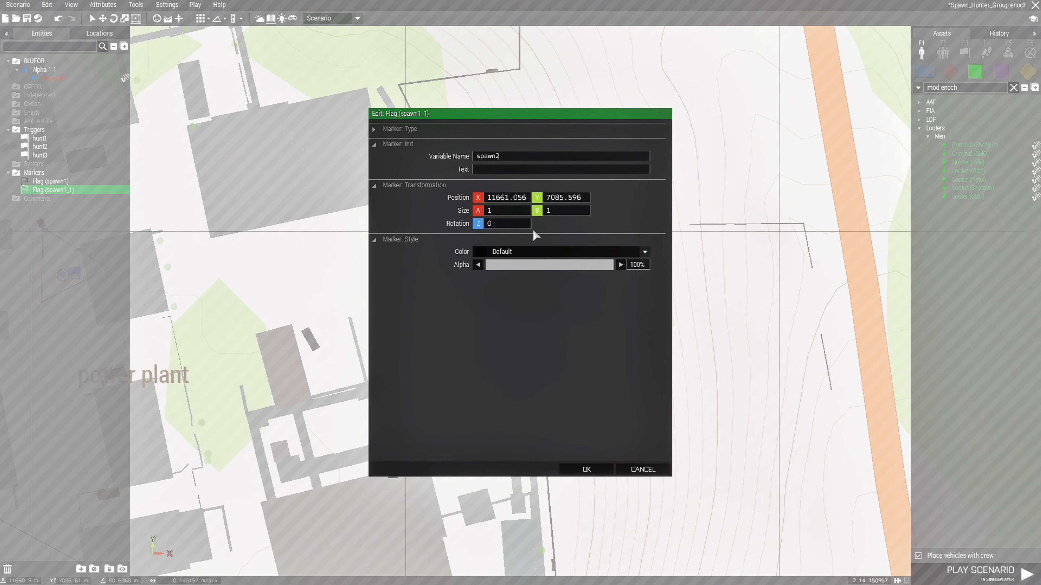
click(586, 470)
scroll(588, 471, down, 2)
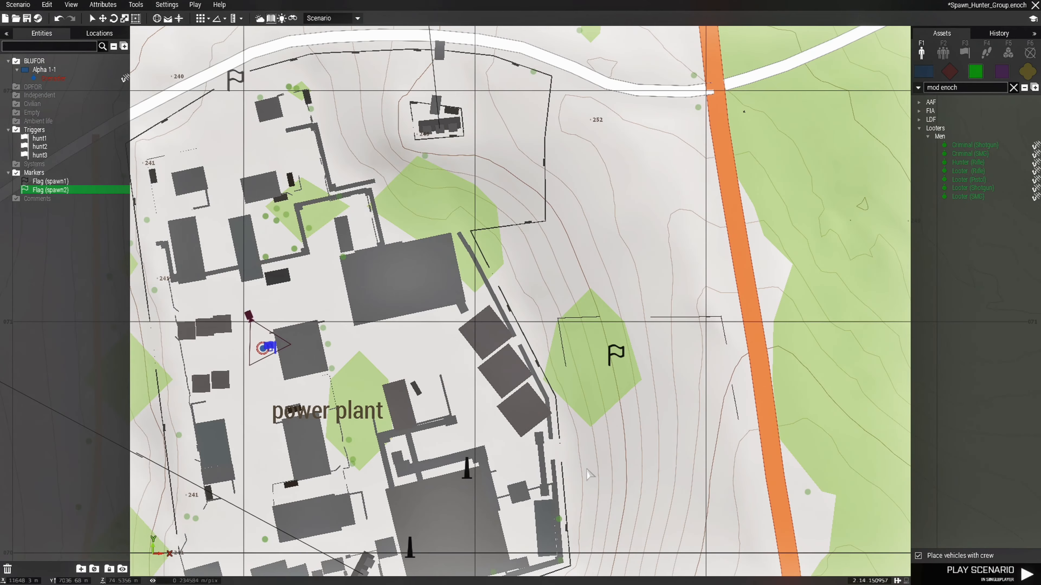
click(605, 482)
Paste another flag marker just south of the power plant buildings and set its variable name to spawn3.
right_drag(479, 515, 536, 192)
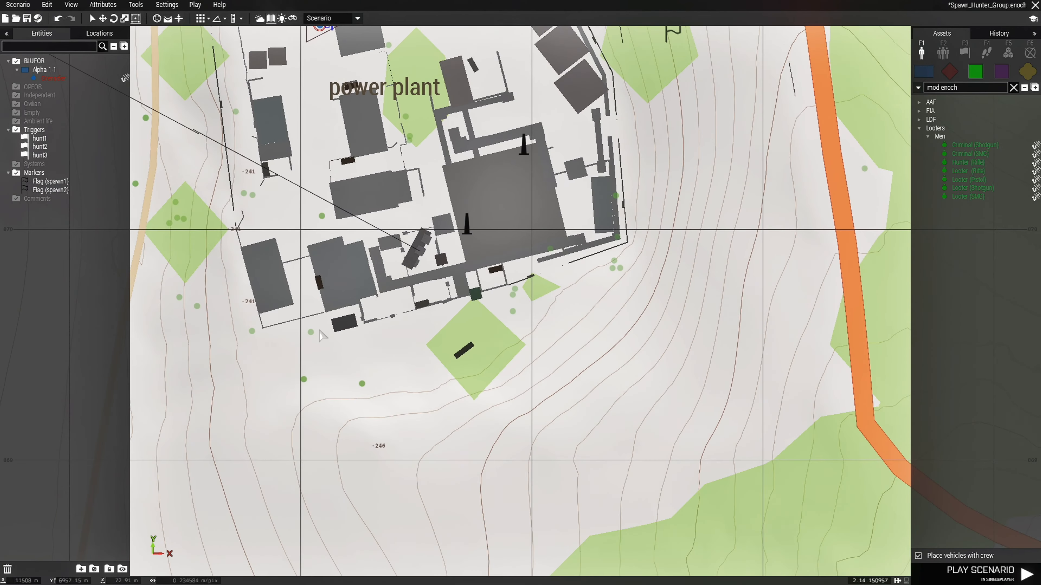
scroll(360, 340, up, 5)
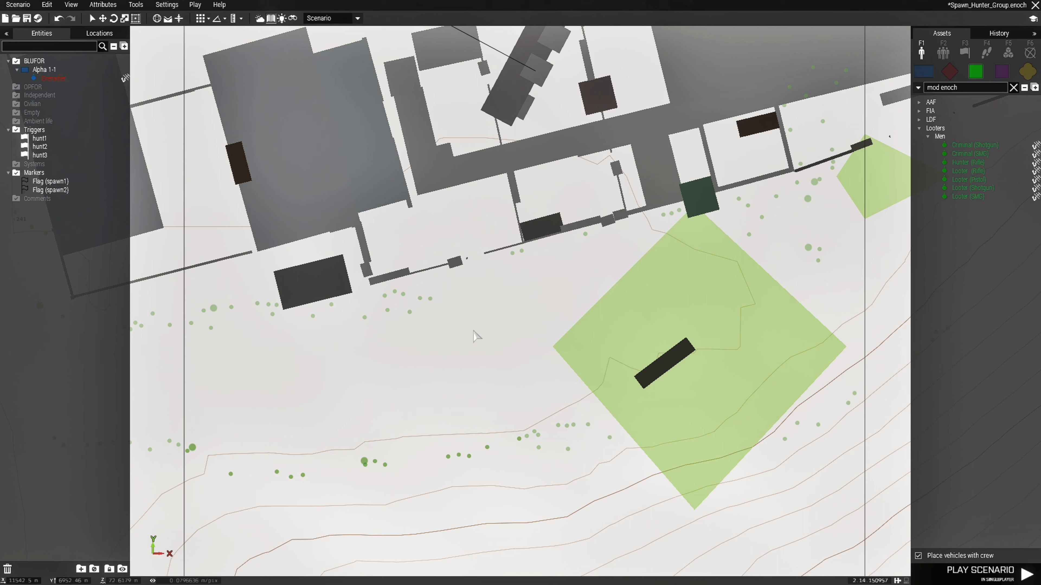
key(ctrl+v)
double_click(473, 331)
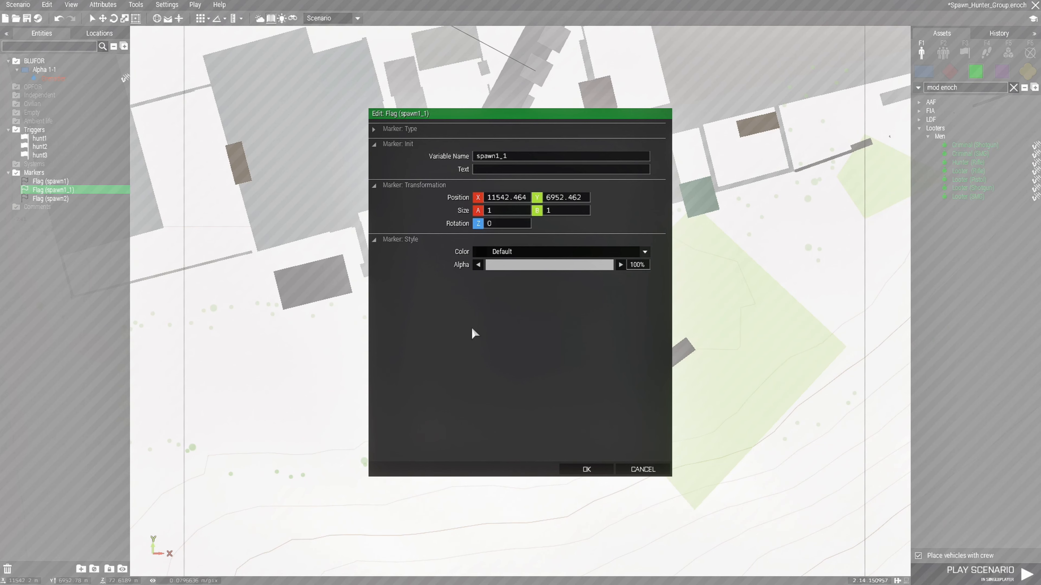
drag(516, 158, 500, 159)
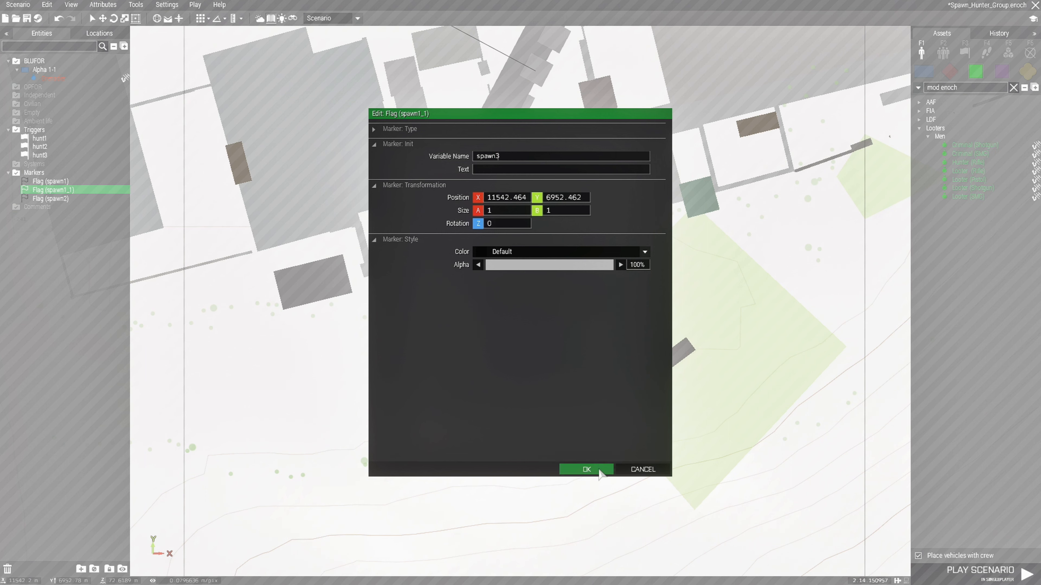
click(586, 470)
Return from the map to the 3D view, save the scenario and play it in singleplayer.
scroll(562, 351, down, 5)
right_drag(560, 350, 458, 484)
right_drag(455, 246, 462, 402)
right_drag(527, 413, 521, 215)
right_drag(411, 262, 446, 313)
key(m)
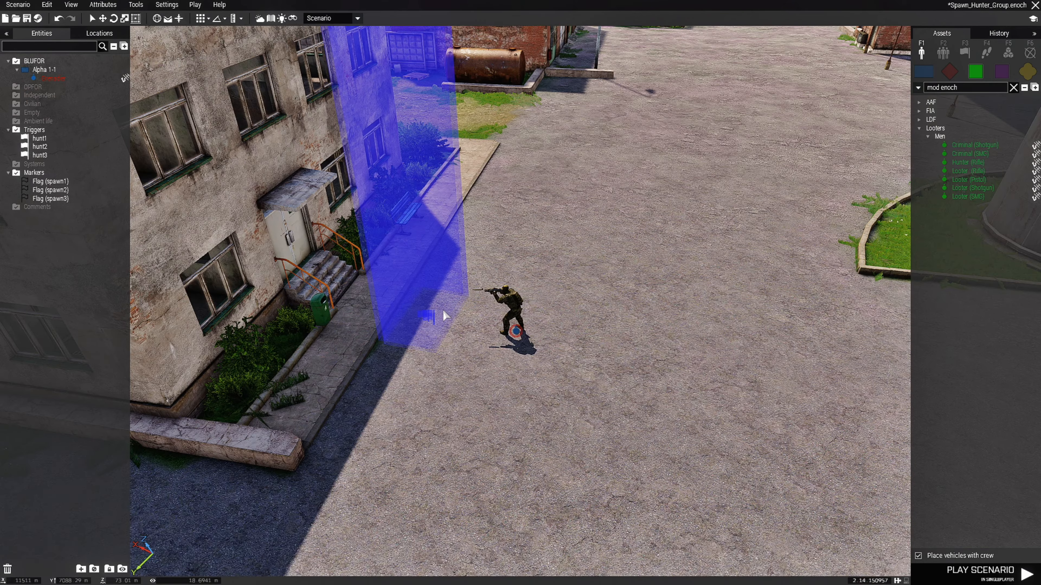
scroll(456, 338, up, 3)
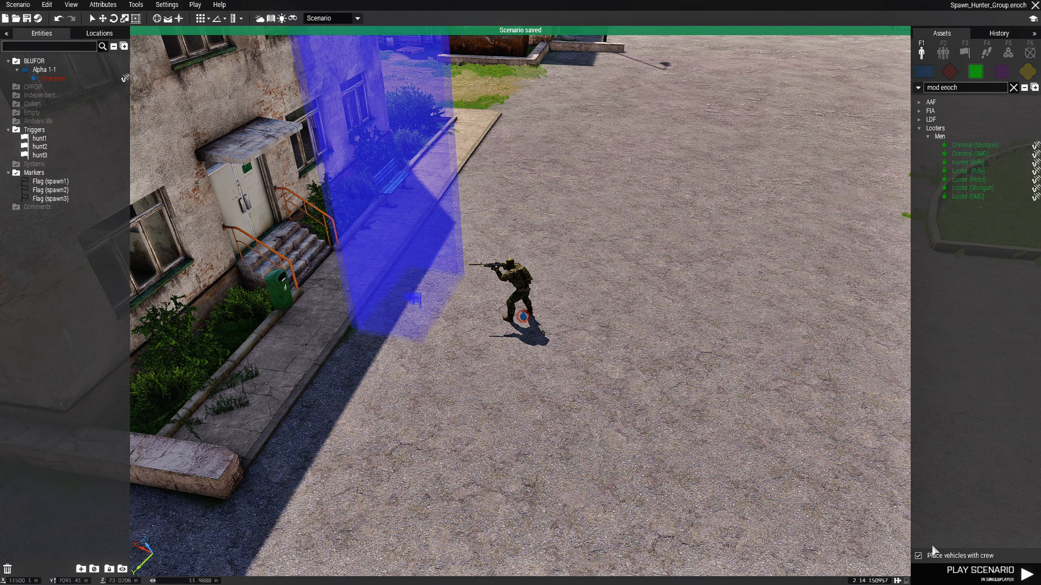
click(937, 576)
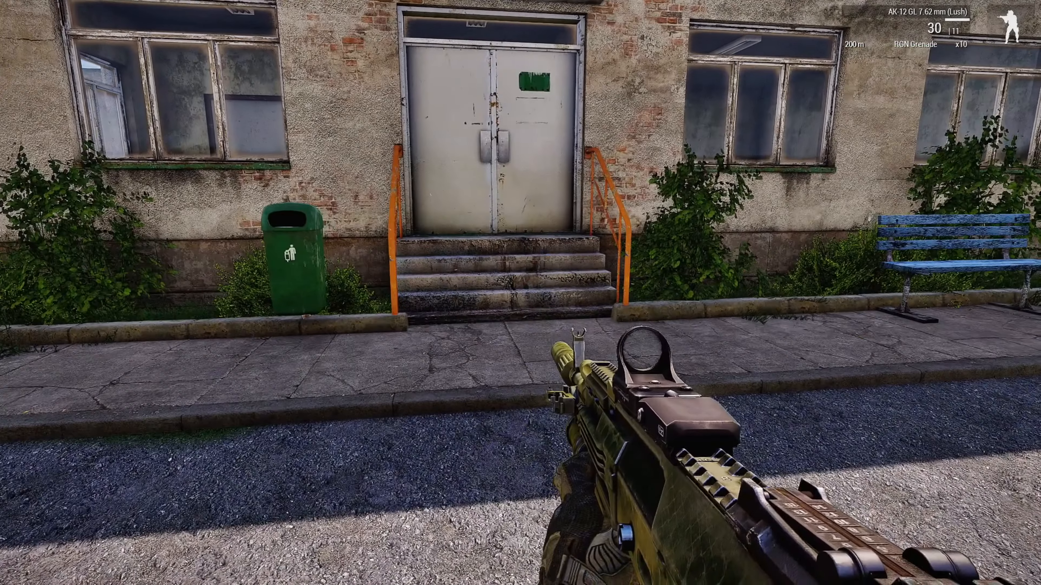
Walk through the stacked triggers towards the building's entrance, then pause the test and open the spectator camera.
key(w)
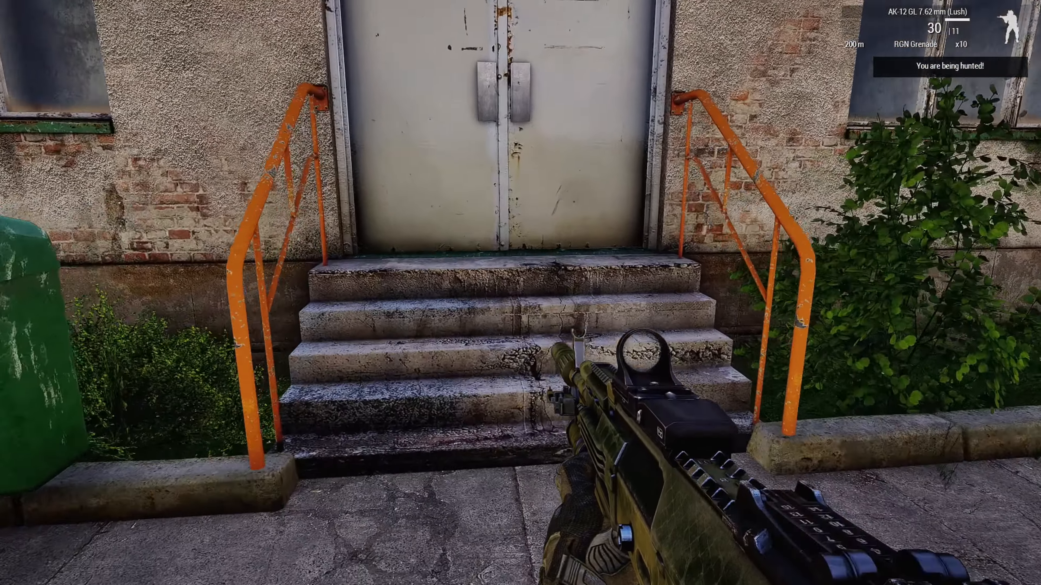
key(w)
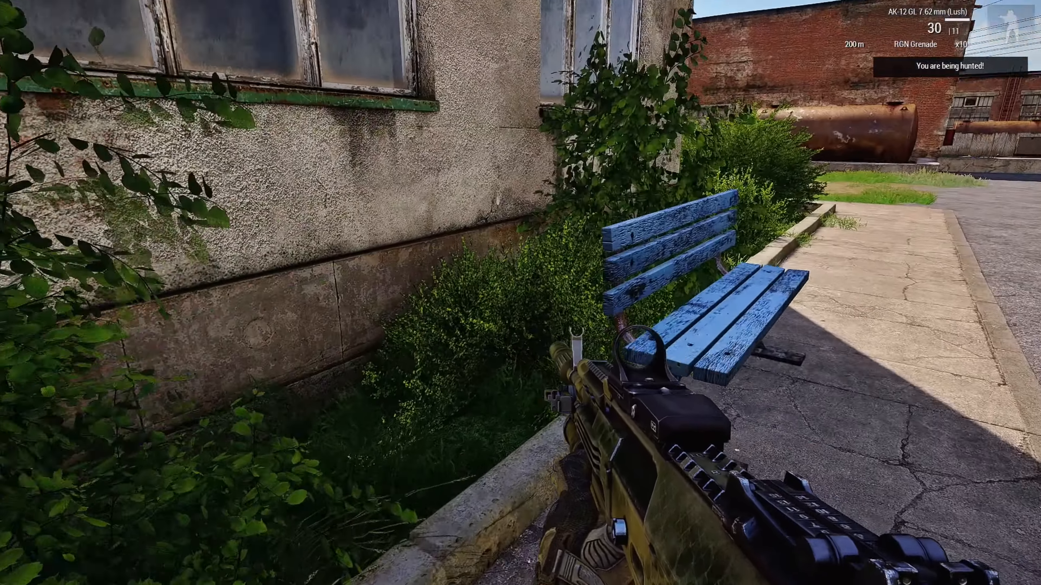
key(Escape)
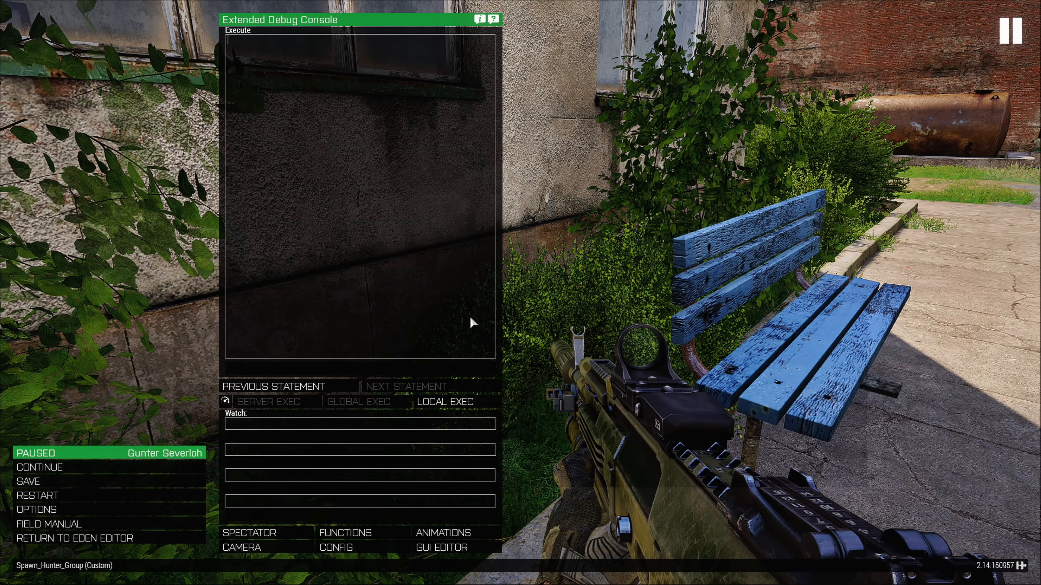
click(290, 532)
Raise and turn the spectator camera above the power plant to examine where the looter groups have spawned.
key(q)
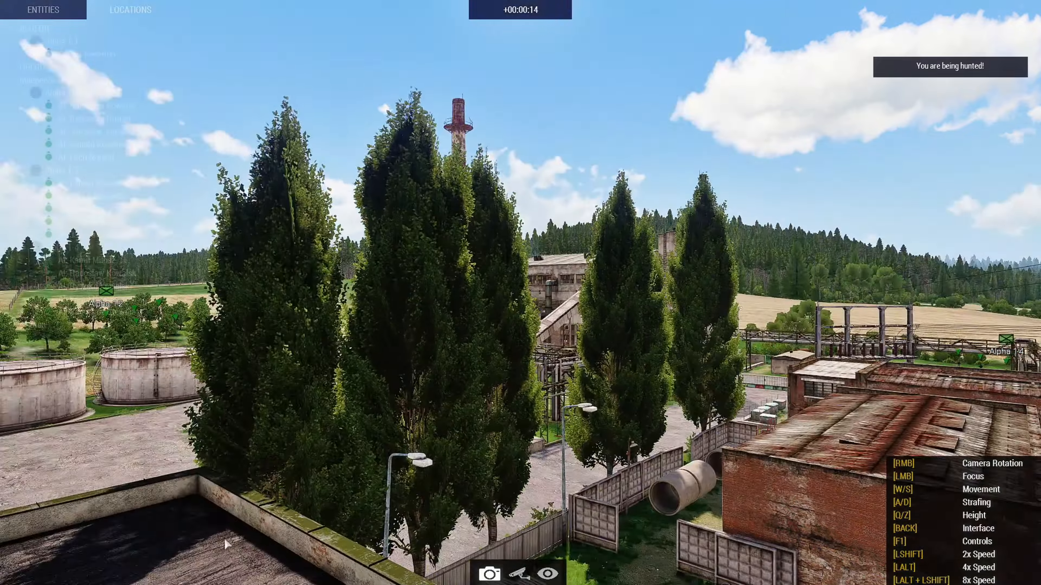
right_drag(278, 530, 0, 569)
key(q)
right_drag(329, 355, 555, 389)
right_drag(555, 233, 1037, 369)
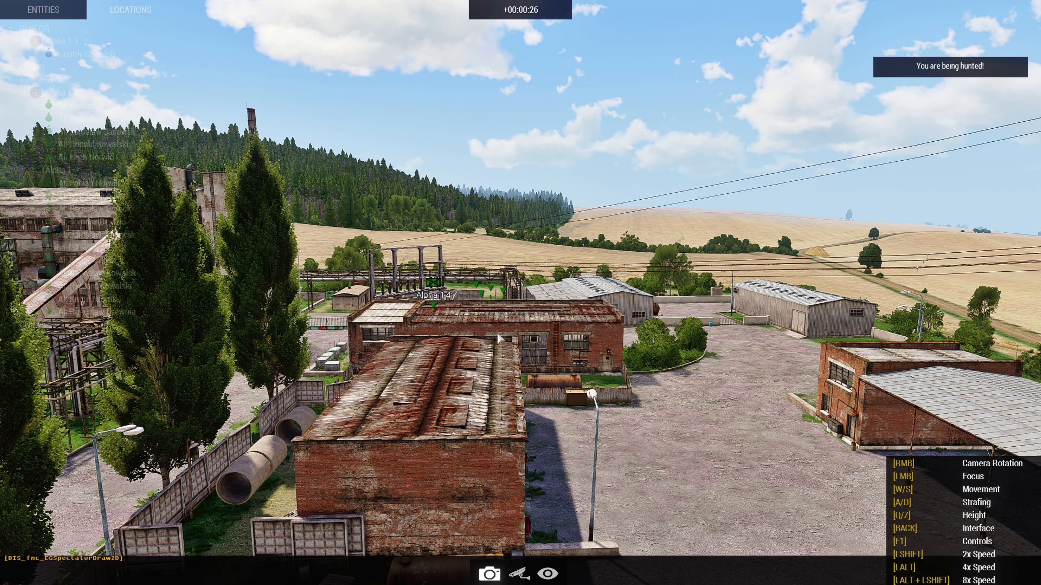
Leave the spectator camera and take the muzzle attachment off the rifle in the player's inventory.
key(Escape)
click(250, 533)
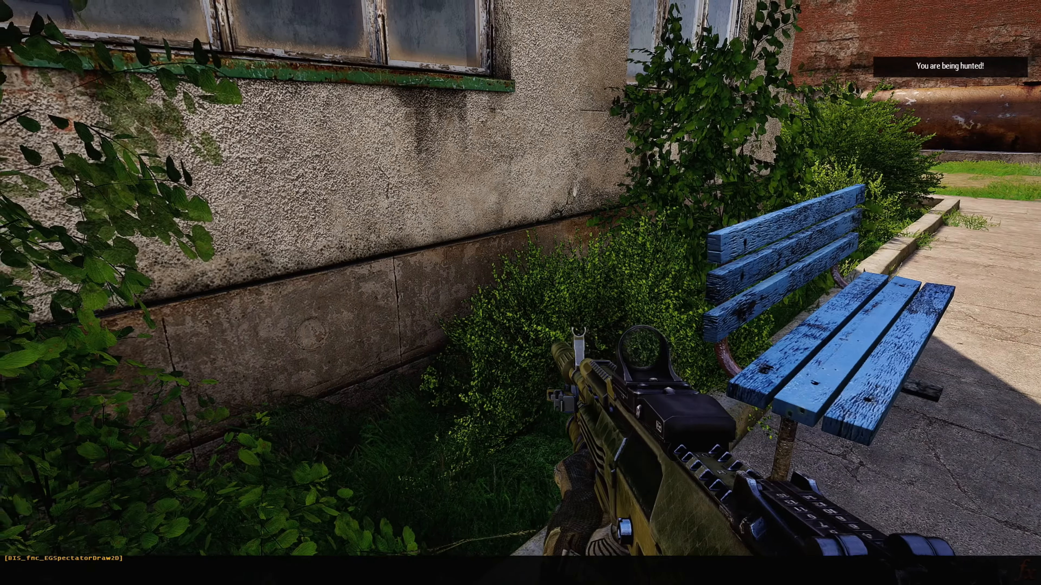
key(i)
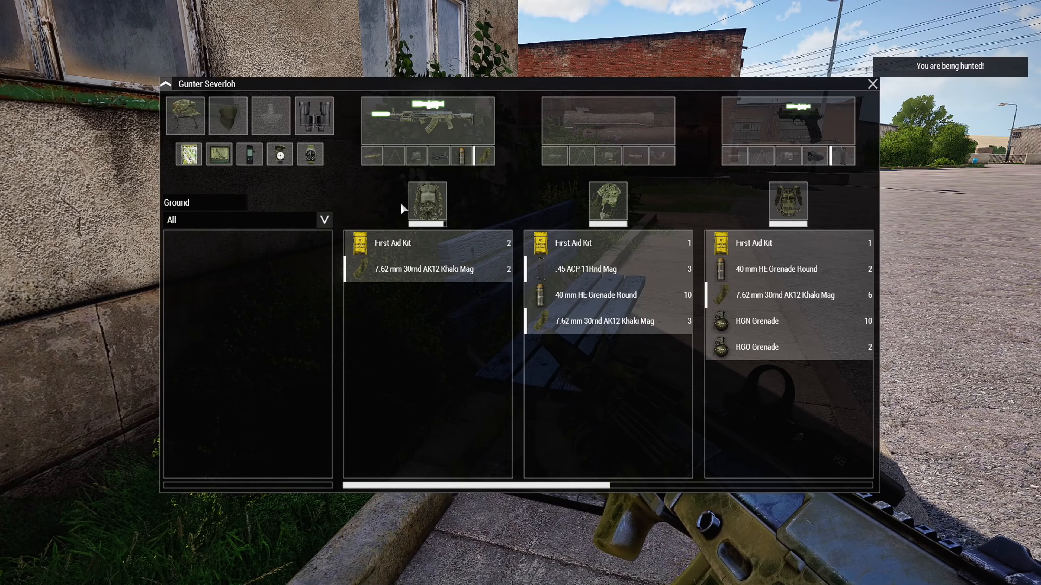
right_click(376, 156)
key(i)
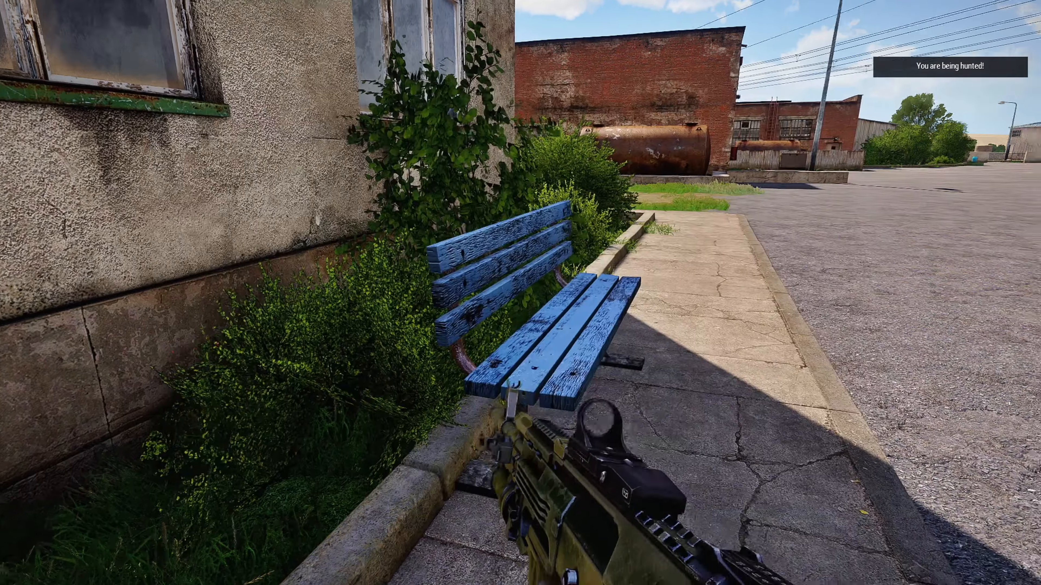
Run across the yard to the brick building beside the open shed and enter through its metal door.
key(w)
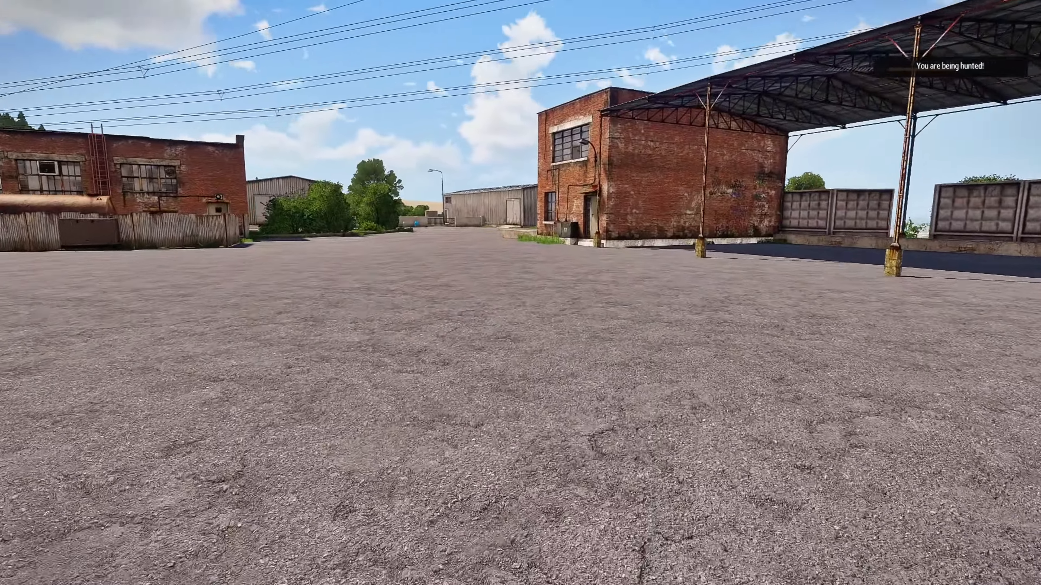
key(w)
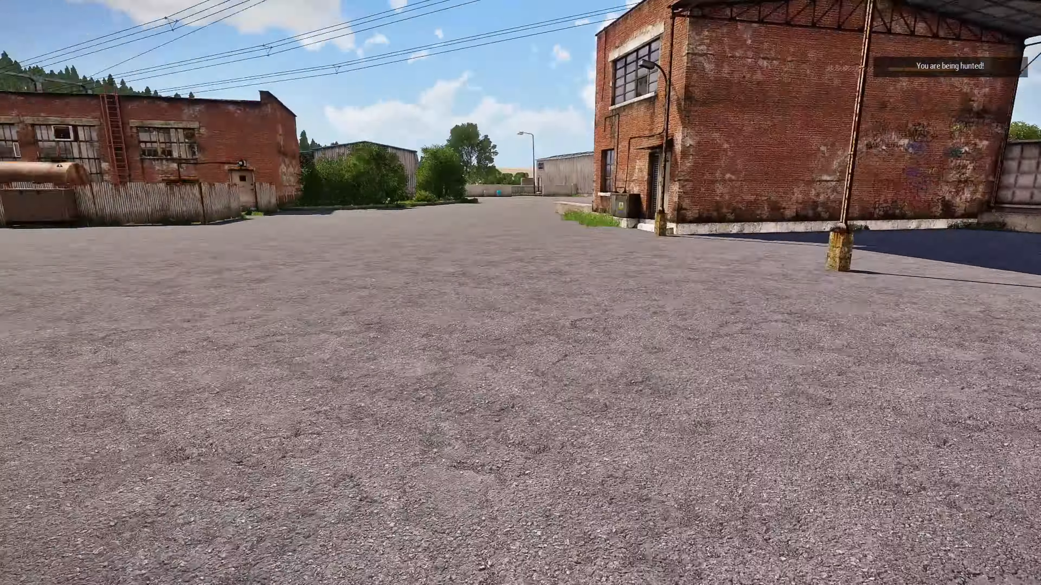
key(w)
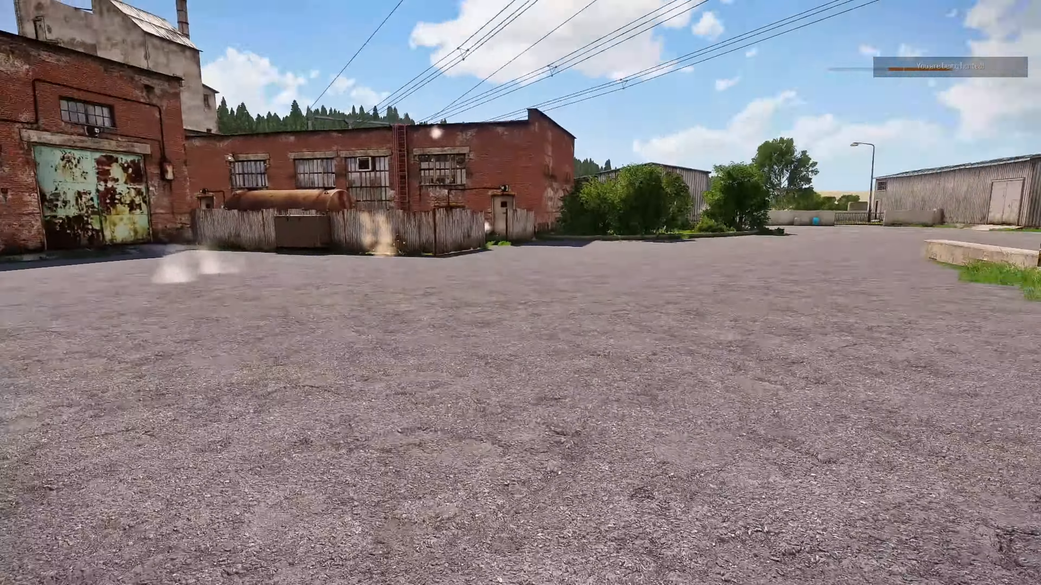
key(w)
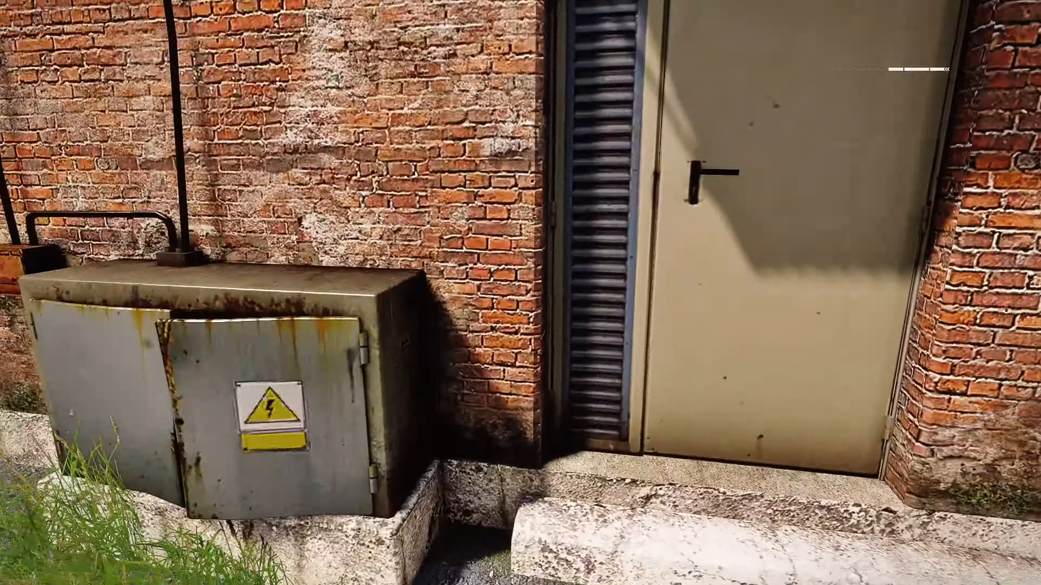
key(f)
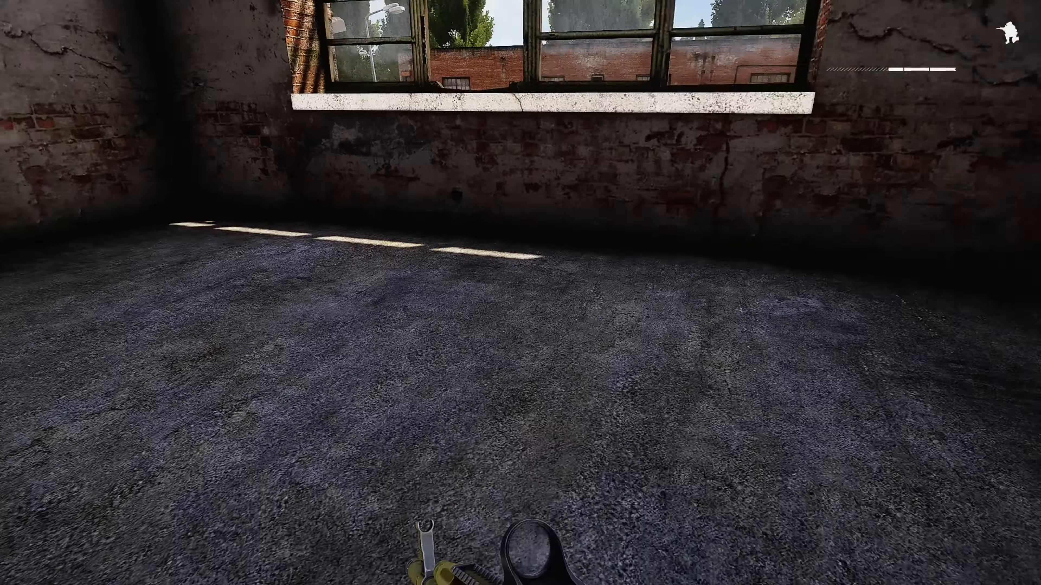
Pause the test, open the spectator camera and raise it above the yard to locate the looters near the warehouses.
key(Escape)
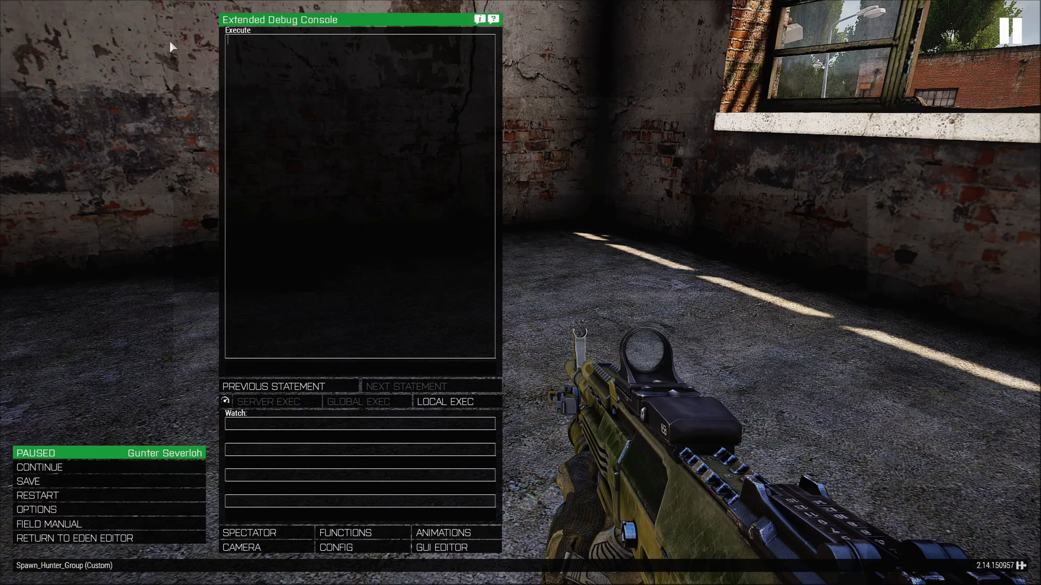
click(254, 532)
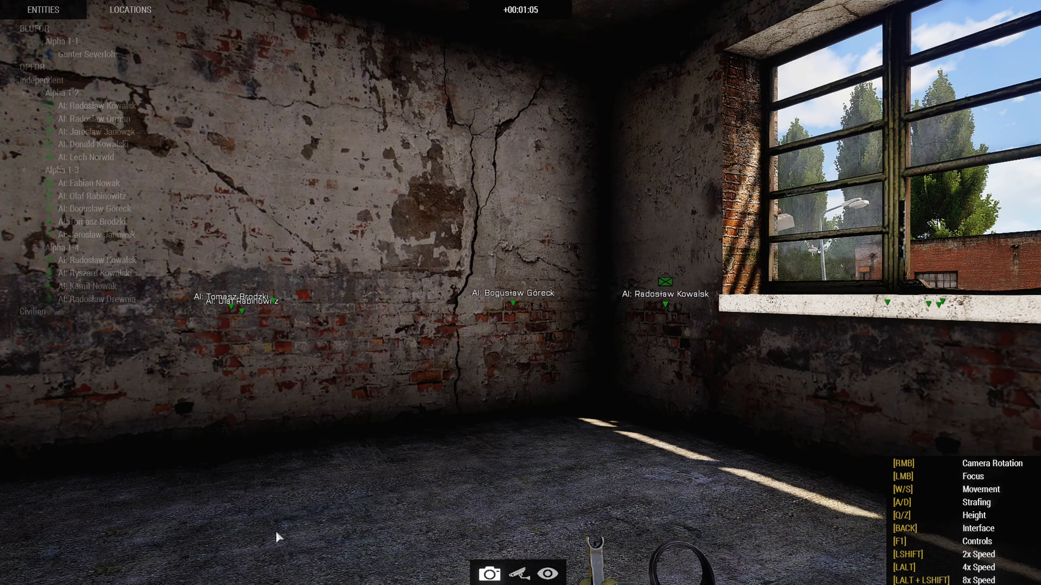
key(q)
right_drag(528, 499, 2, 546)
key(w)
key(s)
key(a)
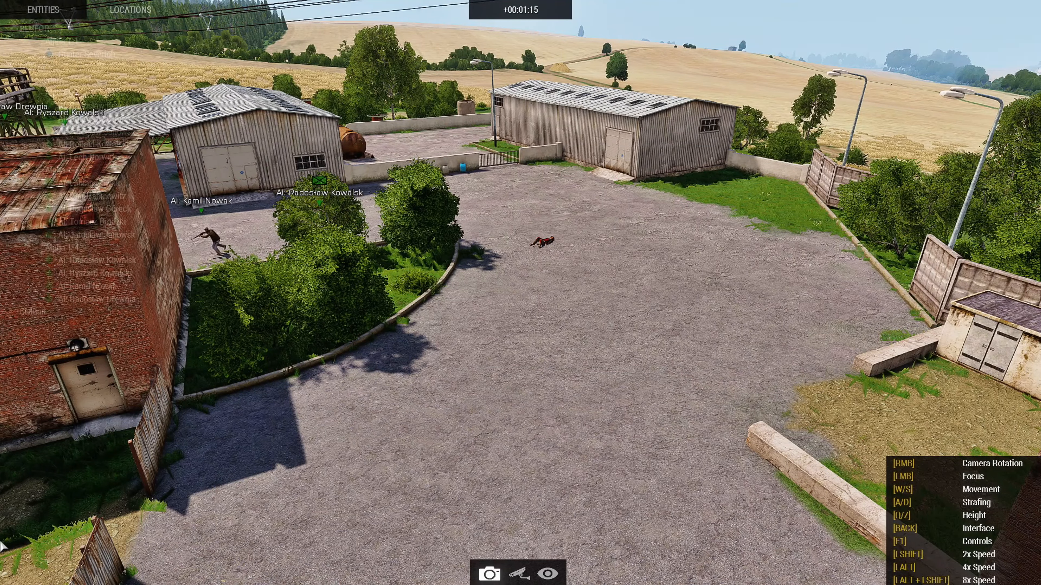
key(s)
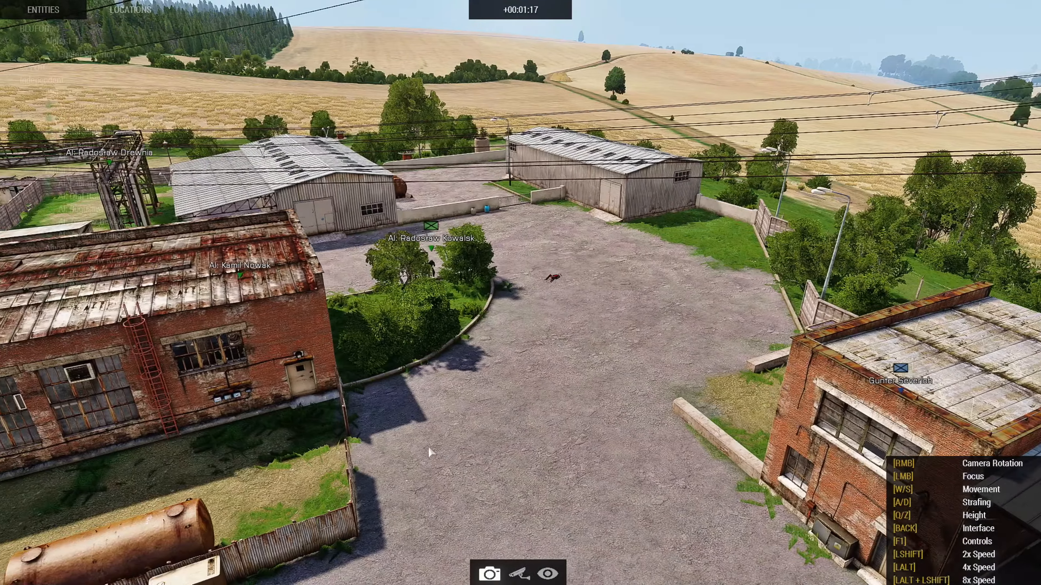
Turn and pull back the spectator camera over the storage tanks and brick garages to examine how the looter groups advance.
right_drag(429, 452, 785, 467)
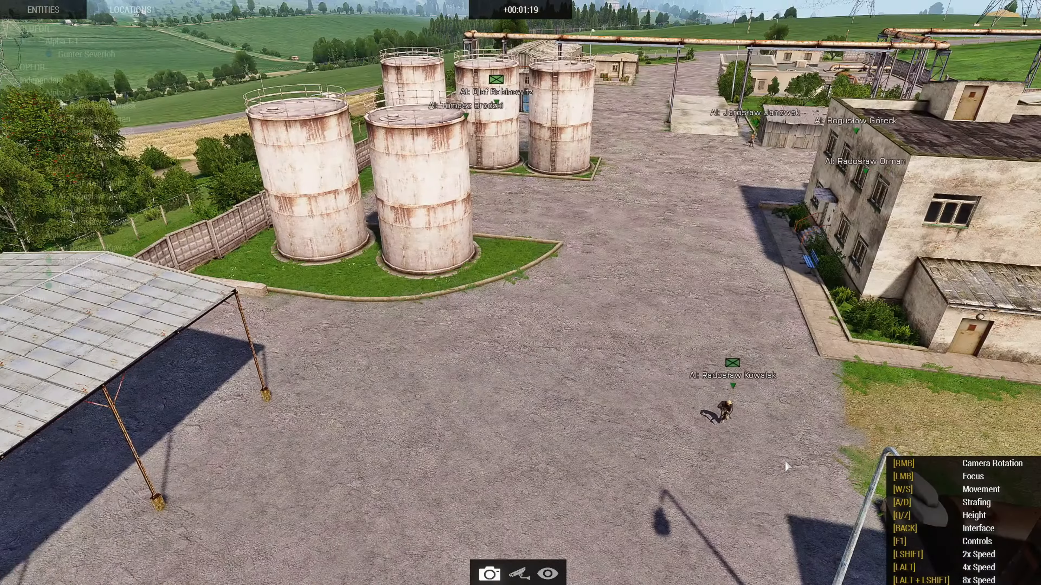
key(w)
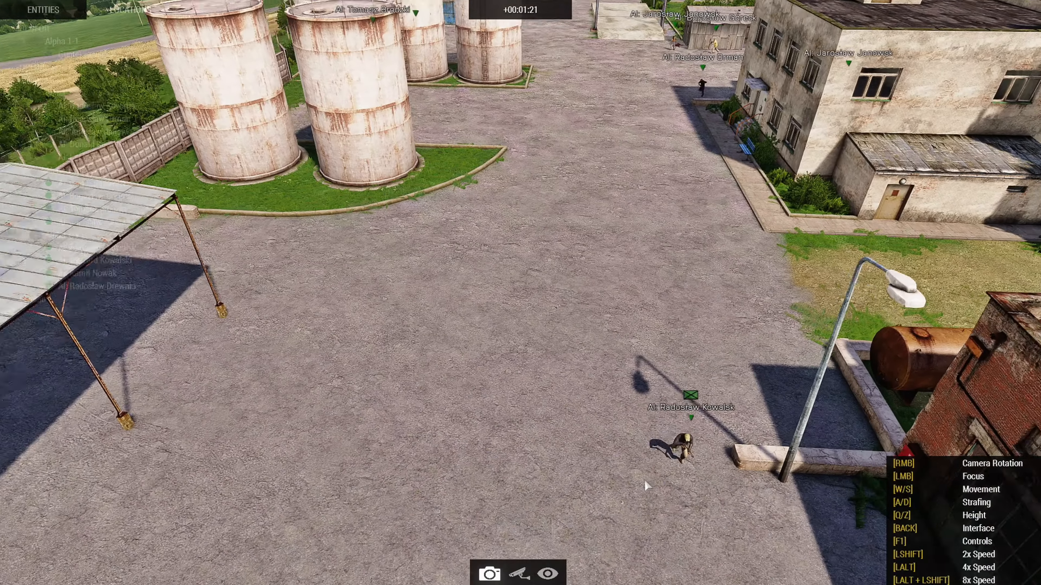
right_drag(646, 447, 658, 414)
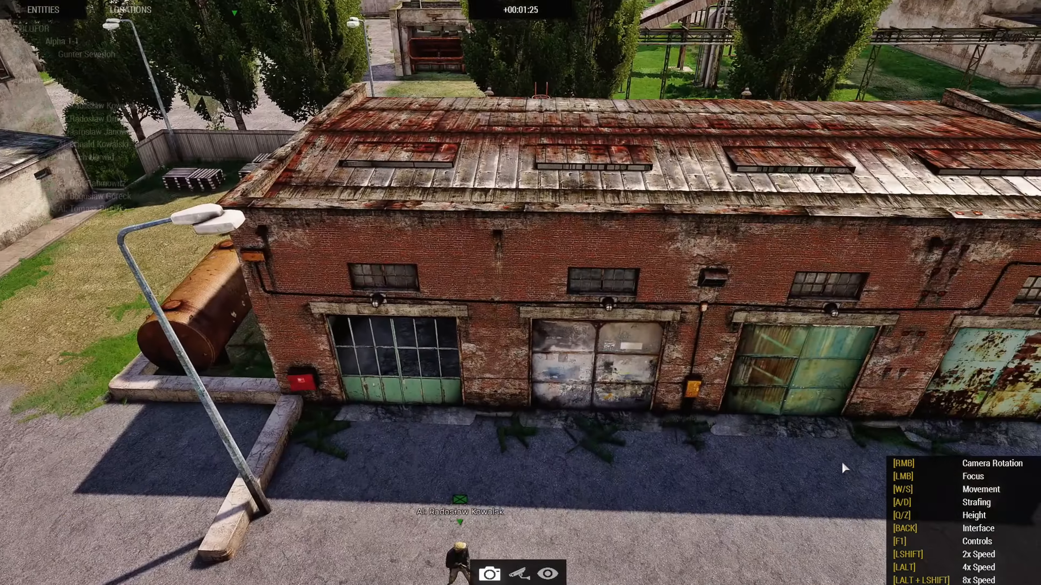
right_drag(842, 462, 1, 431)
key(d)
key(w)
key(s)
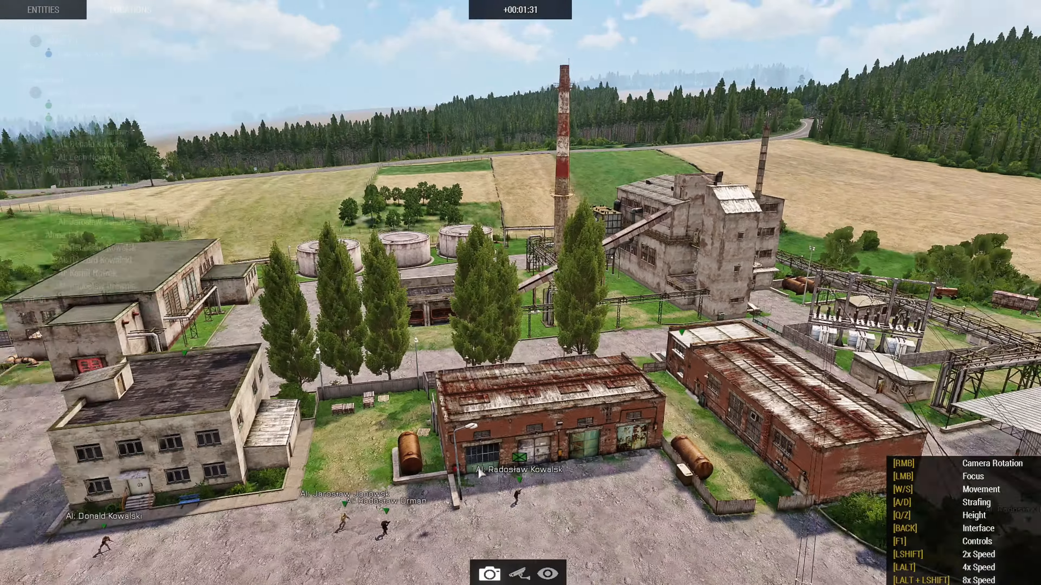
Follow the looters with the spectator camera across the yard to the door of the player's brick building.
right_drag(481, 473, 935, 439)
key(a)
key(w)
key(w)
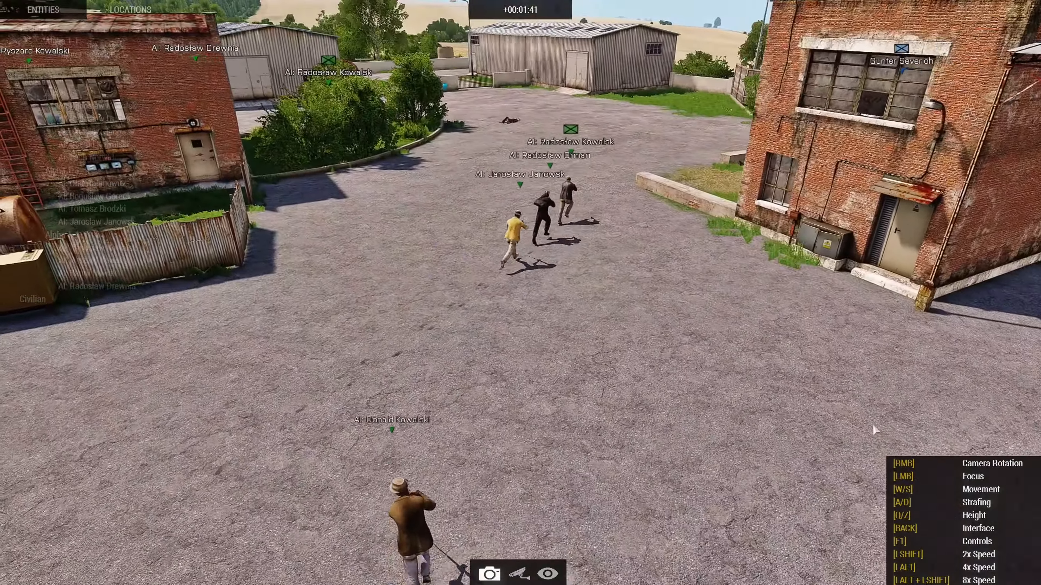
key(w)
right_drag(769, 395, 893, 389)
key(a)
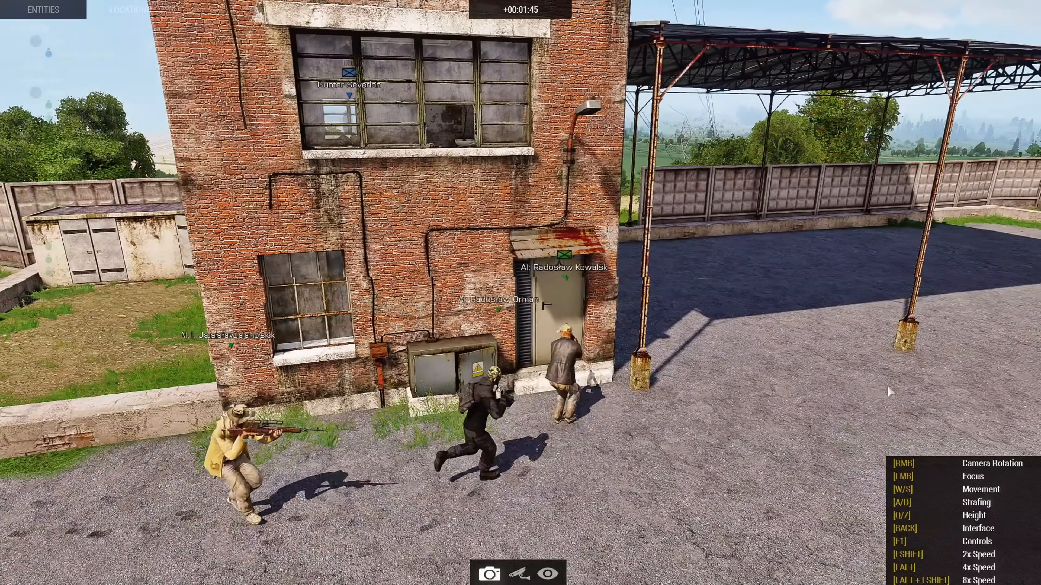
key(d)
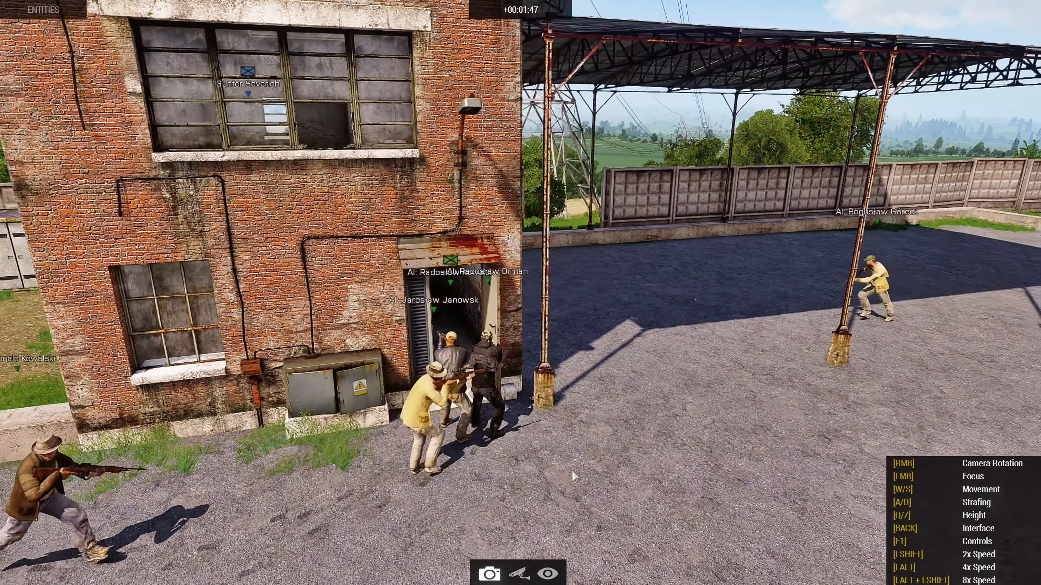
key(d)
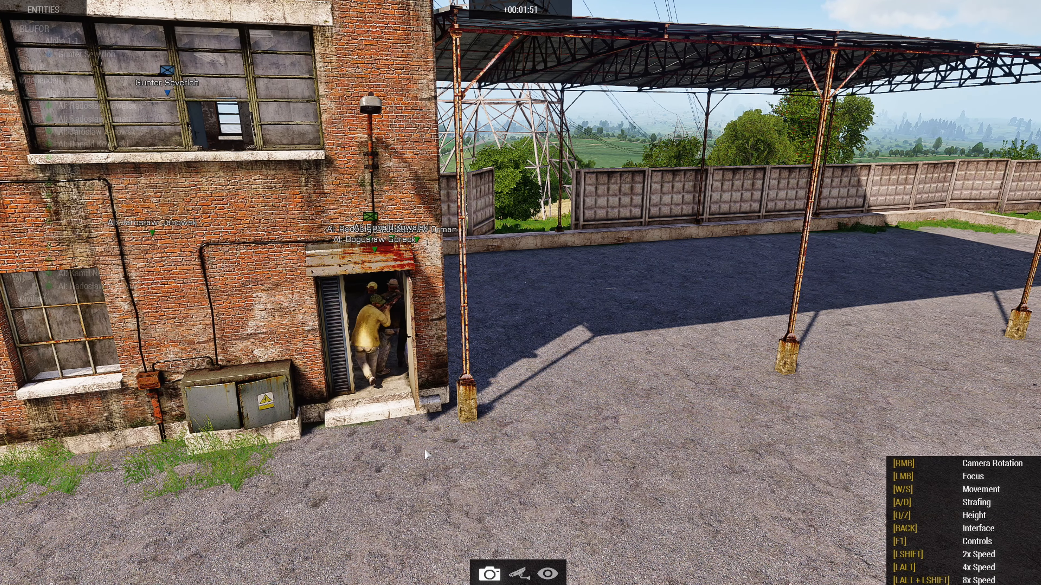
Close the spectator camera and fire at the looters entering at the foot of the stairwell, taking cover behind the wall.
key(Escape)
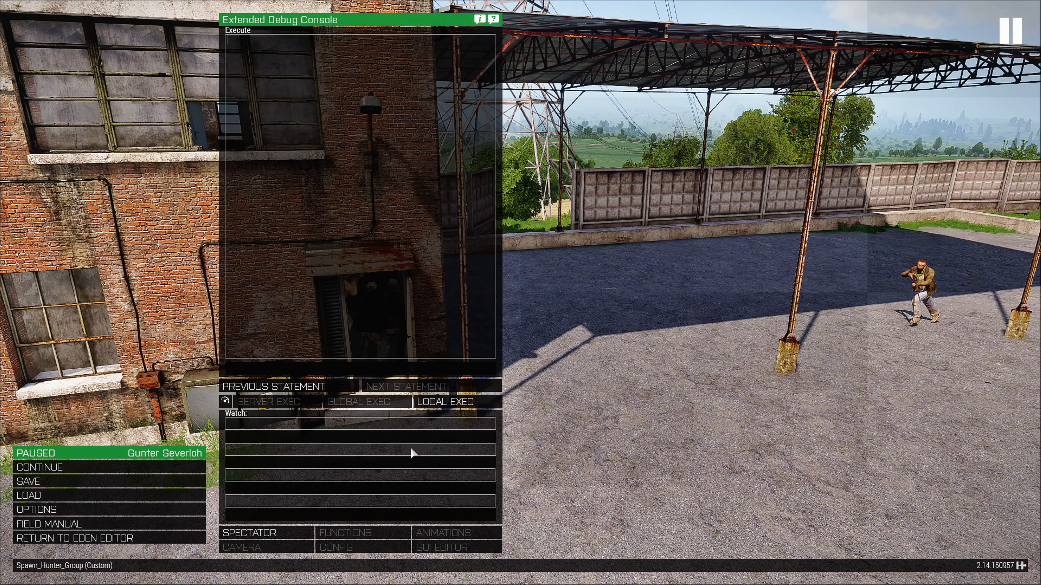
click(231, 536)
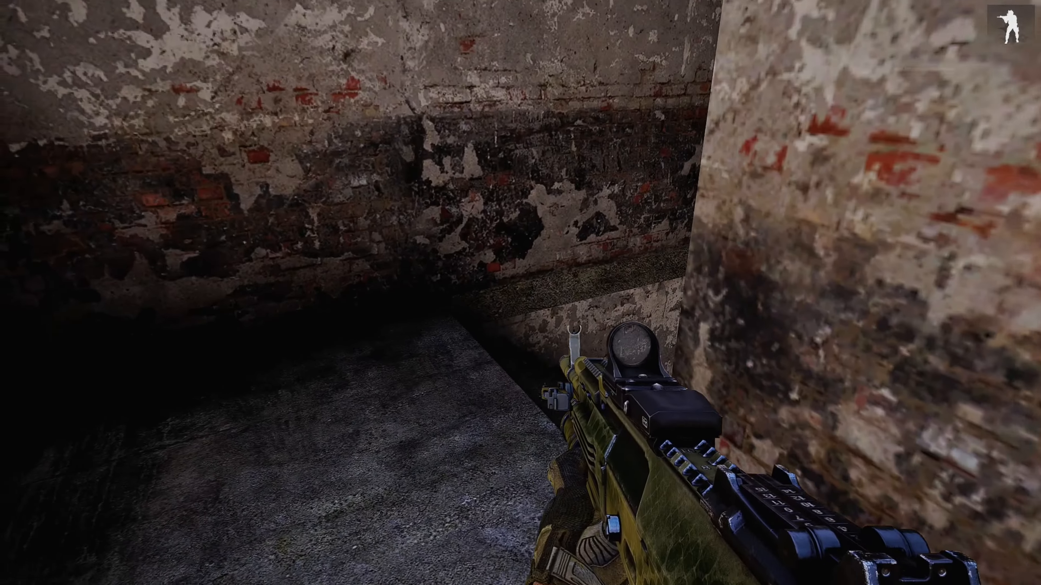
key(a)
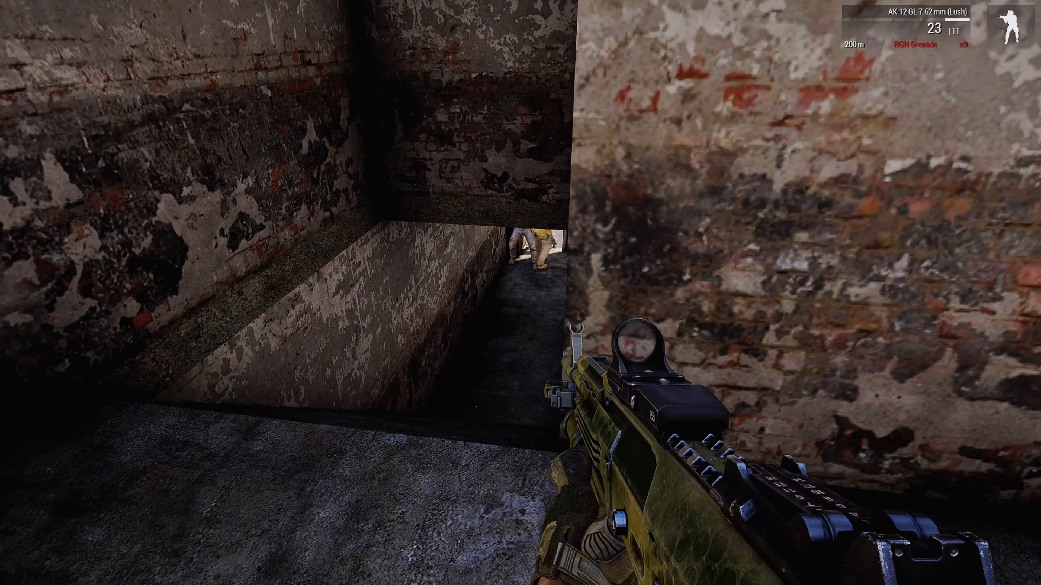
right_click(521, 293)
click(520, 292)
click(520, 292)
key(d)
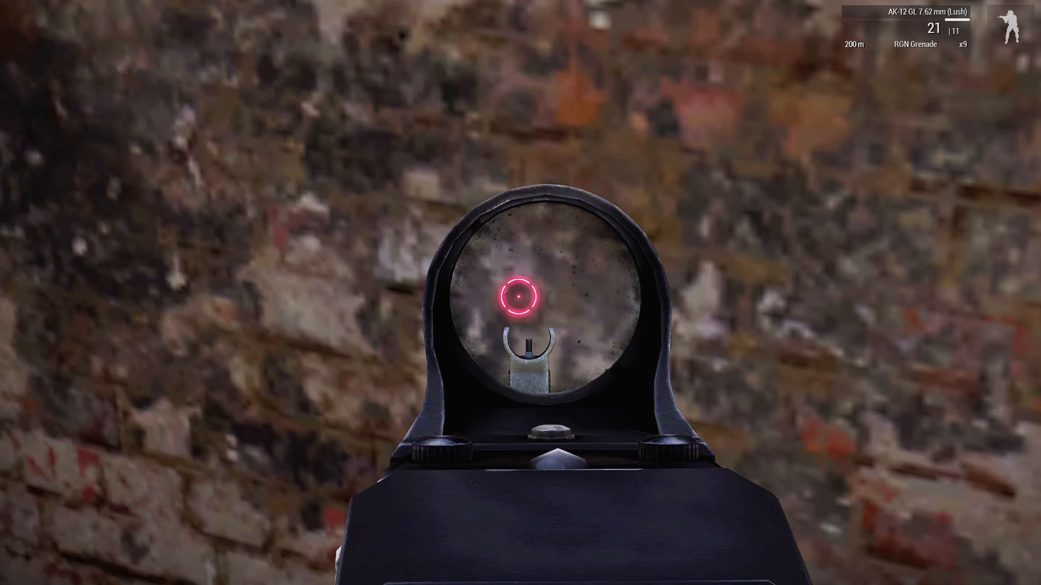
Aim down the stairwell again, shoot the approaching looter, crouch and throw an RGN grenade towards the entrance.
right_click(520, 293)
key(w)
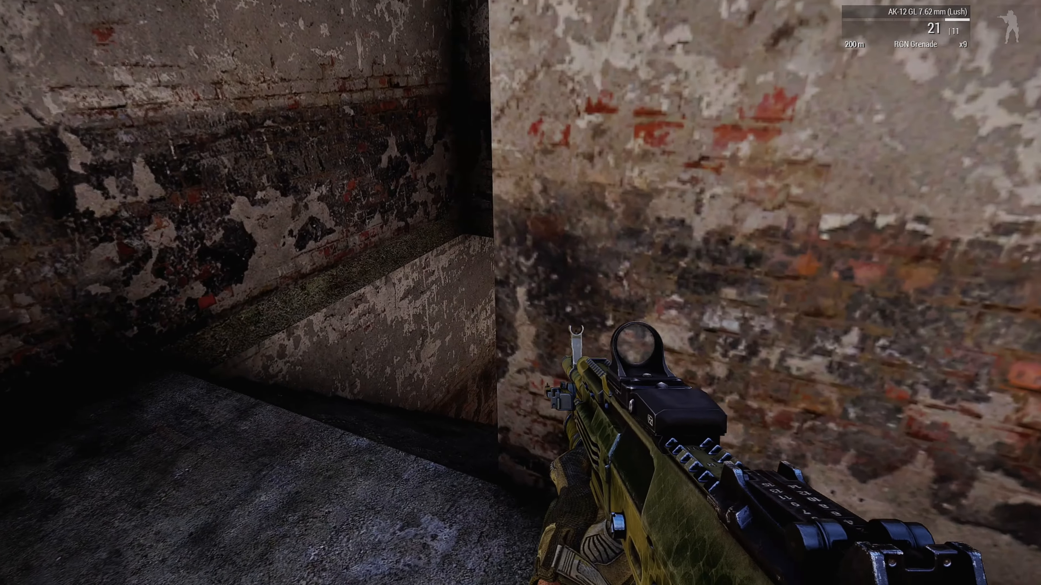
right_click(520, 293)
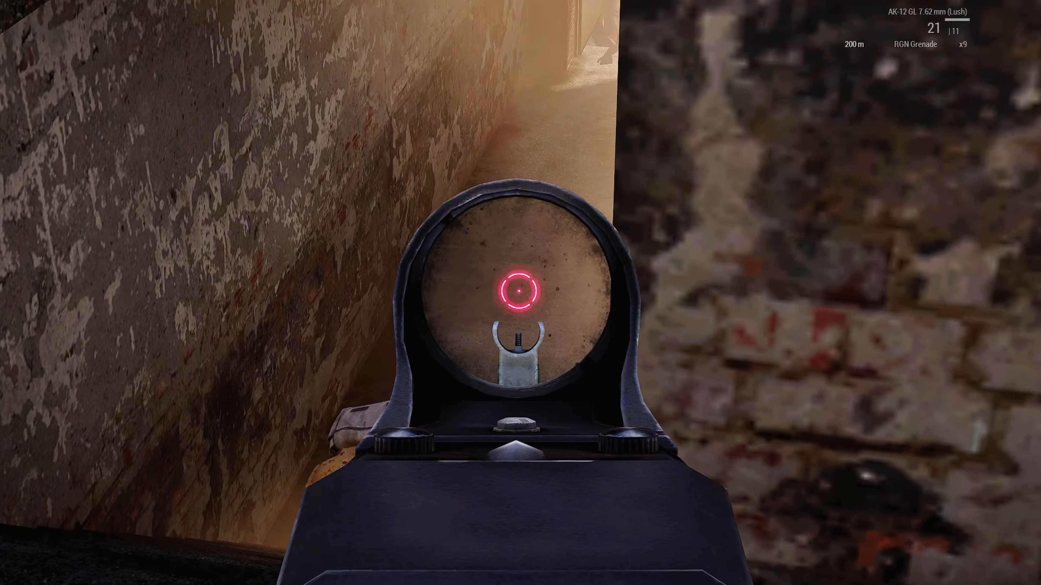
click(520, 293)
right_click(520, 292)
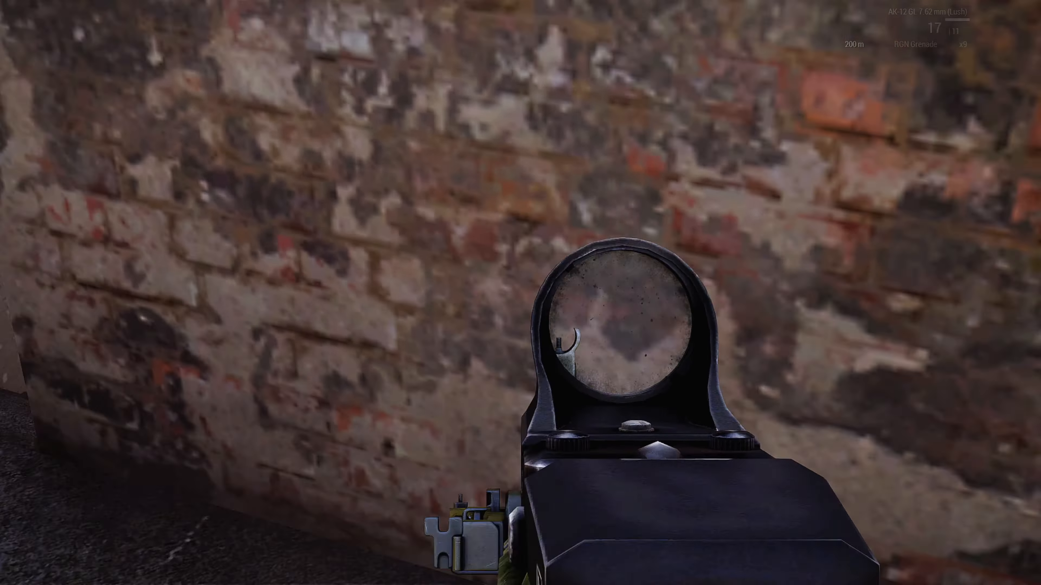
right_click(520, 293)
key(x)
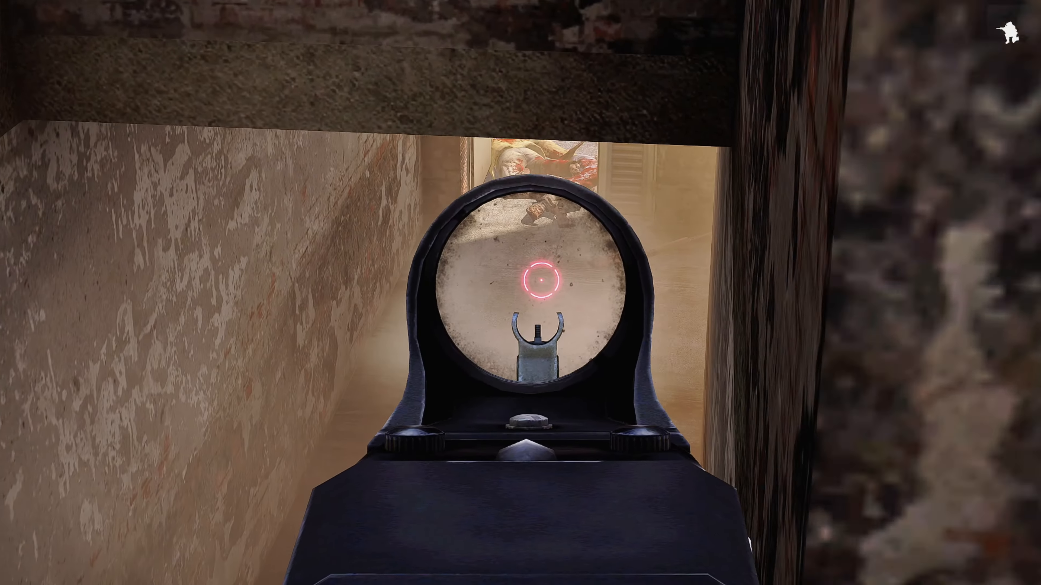
right_click(520, 293)
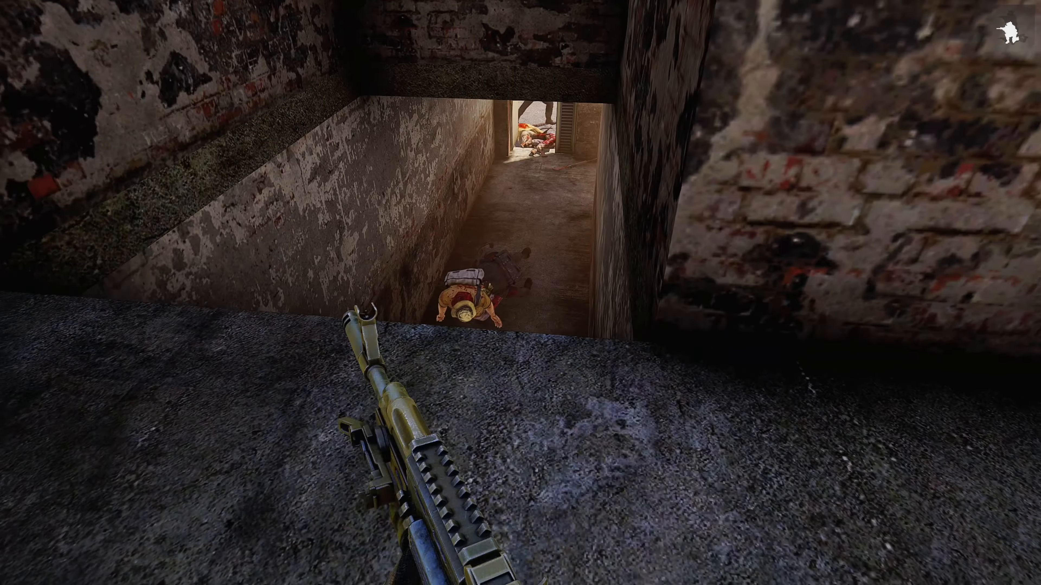
right_click(521, 293)
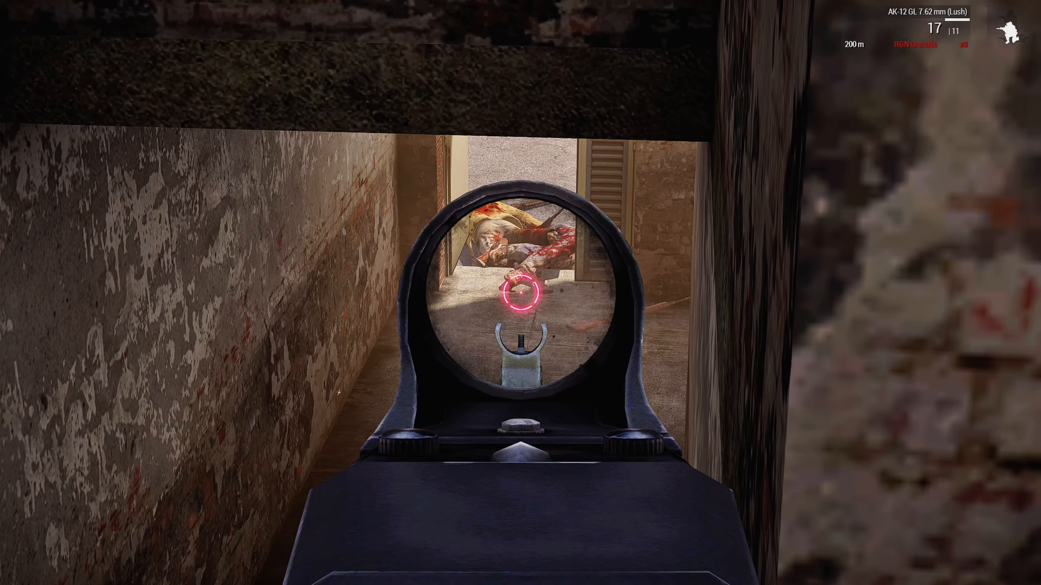
Throw an RGO grenade down the stairwell, switch back to RGN grenades and sidestep around the wall to watch the entrance.
key(d)
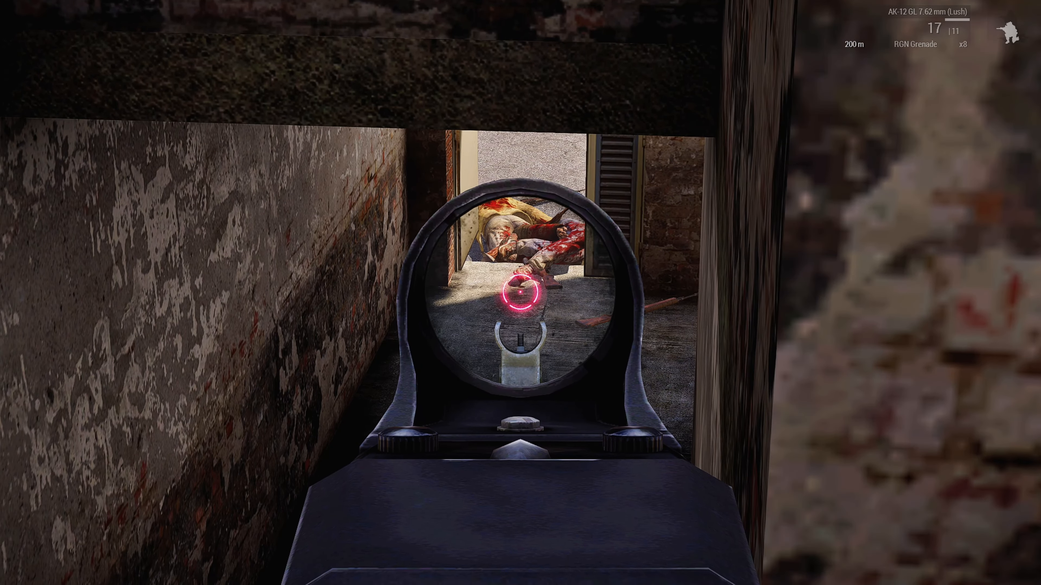
right_click(520, 293)
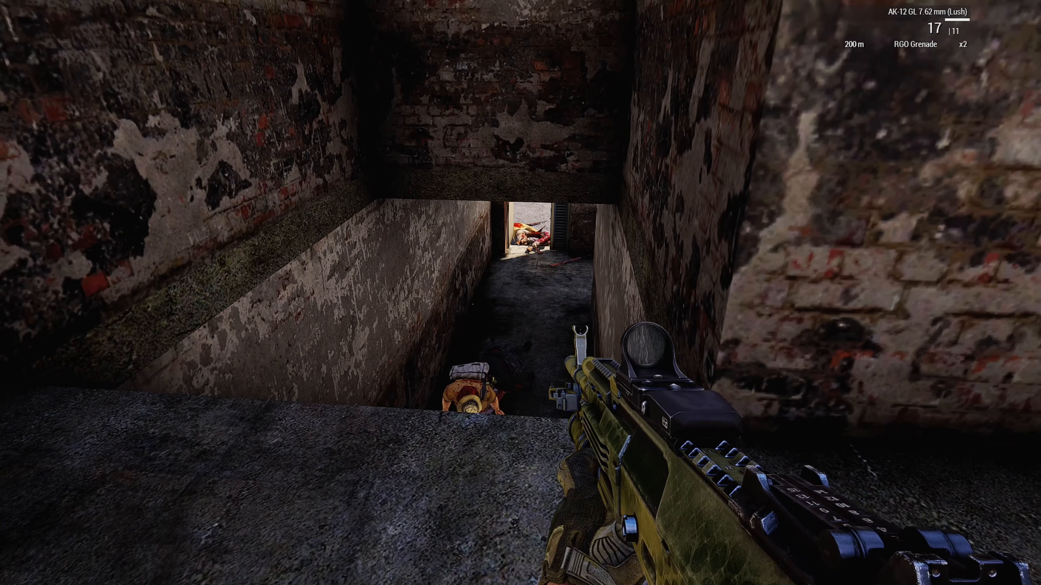
key(g)
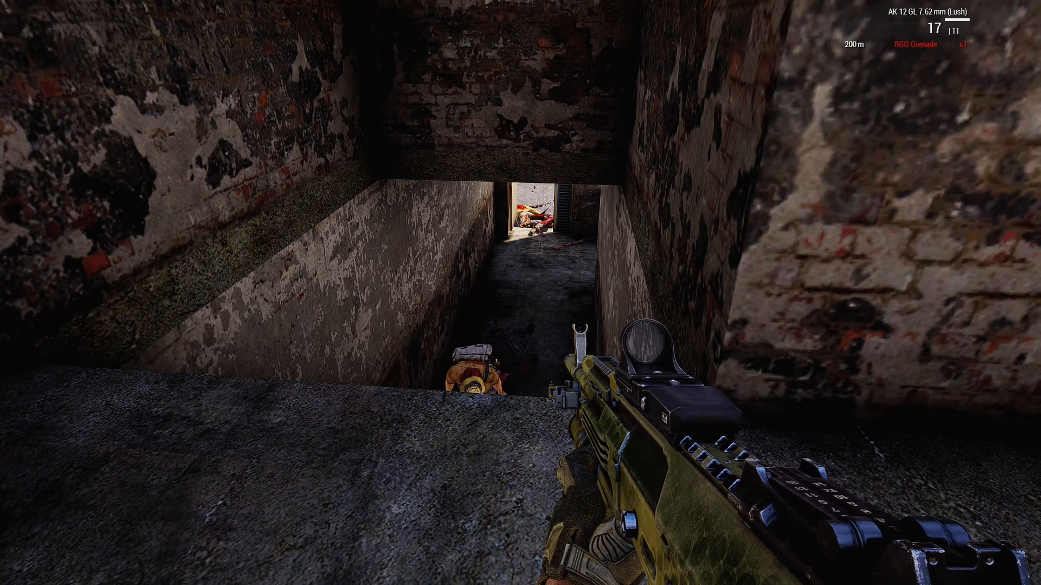
key(d)
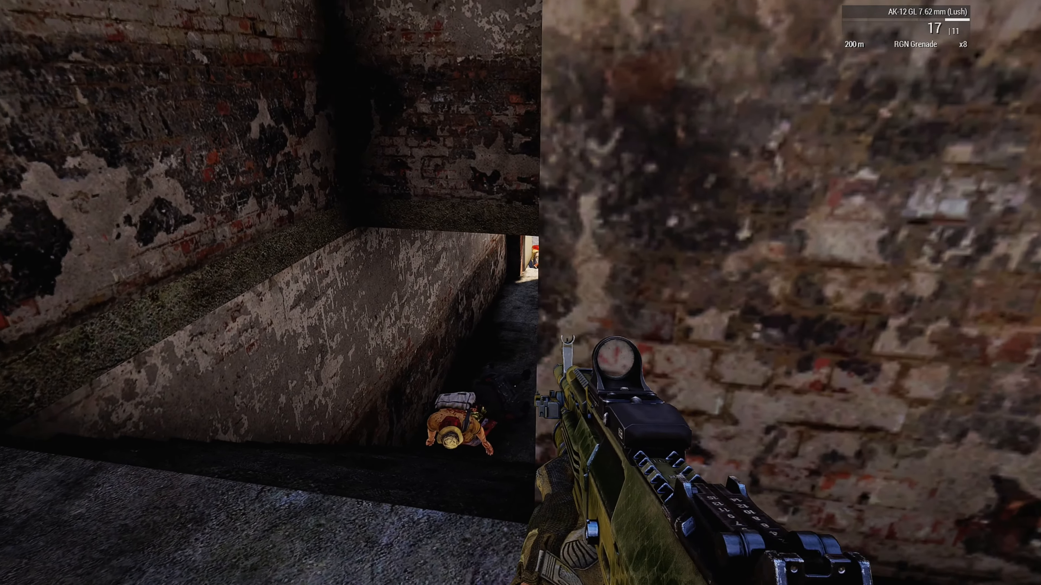
key(a)
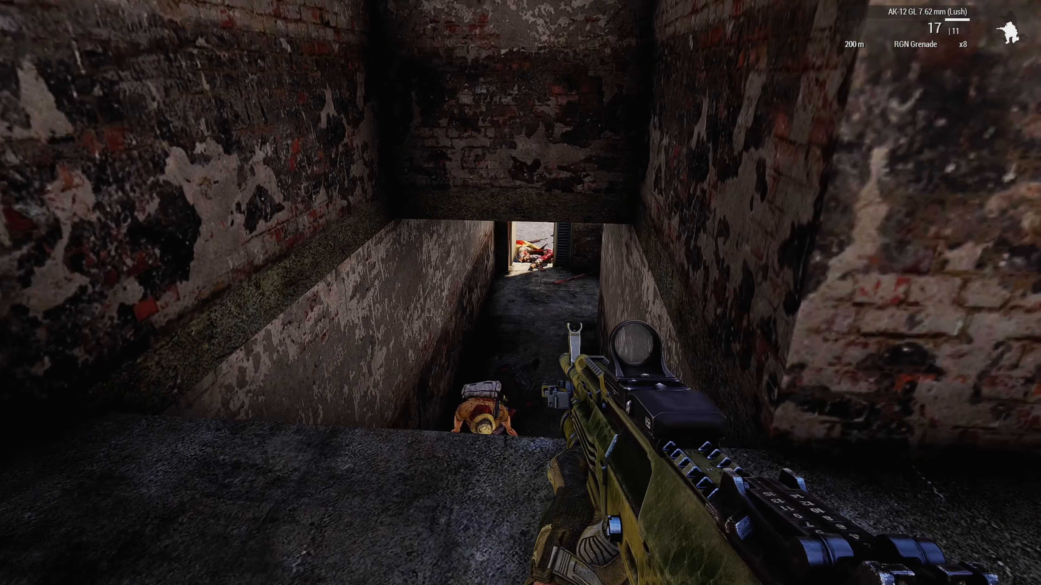
Retreat from the stairwell past the blue door and run into the upstairs room with the window.
key(d)
right_click(520, 293)
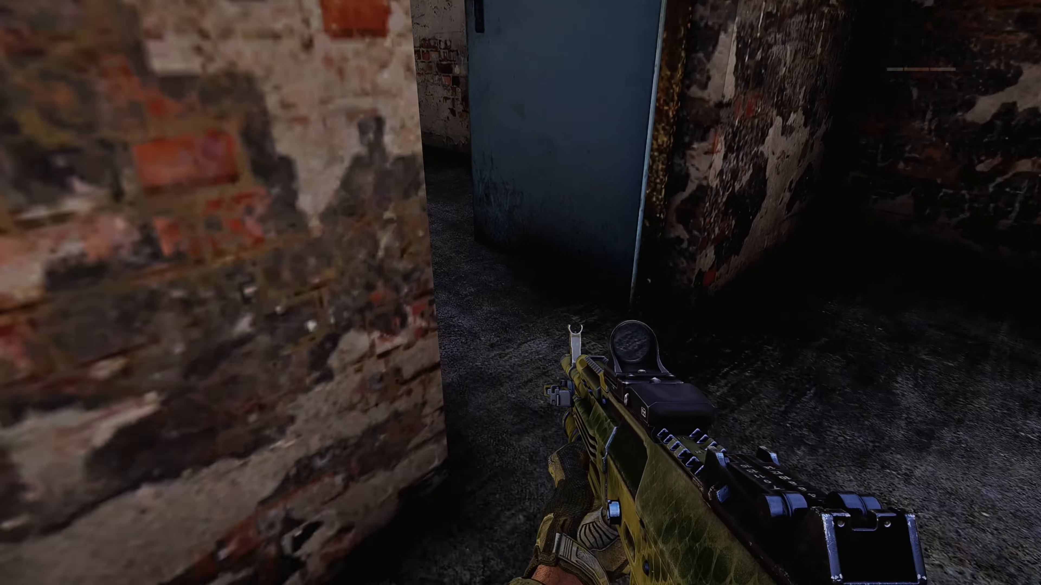
key(shift+w)
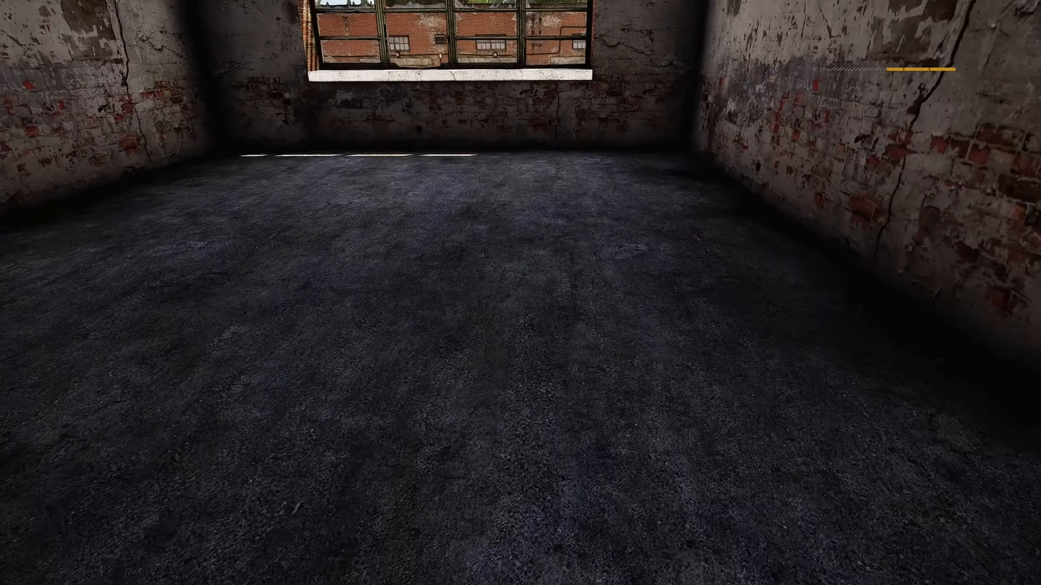
key(d)
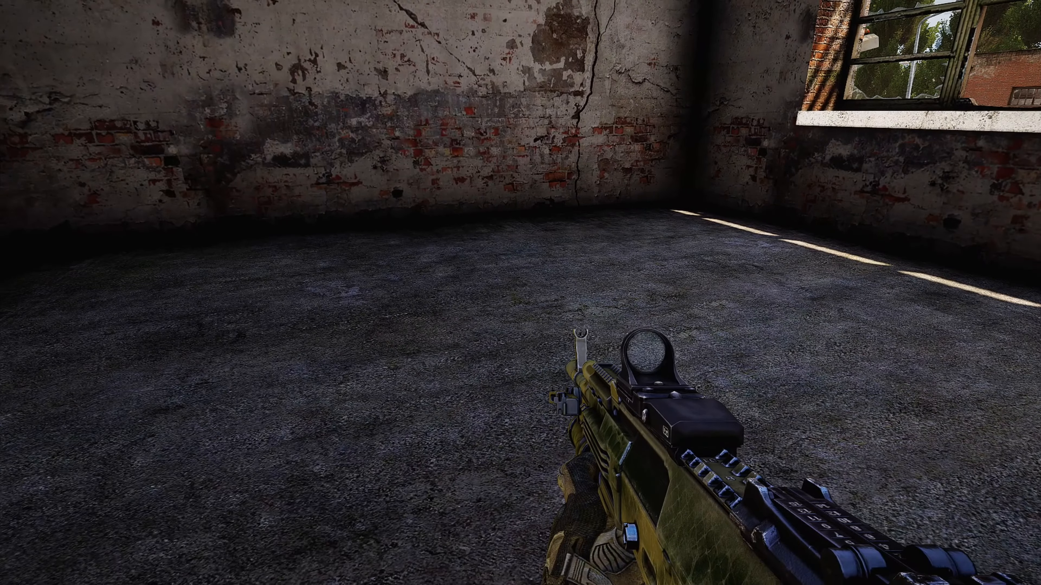
Open the spectator camera and survey the yard from above, including the area around the player's brick building.
key(Escape)
click(241, 536)
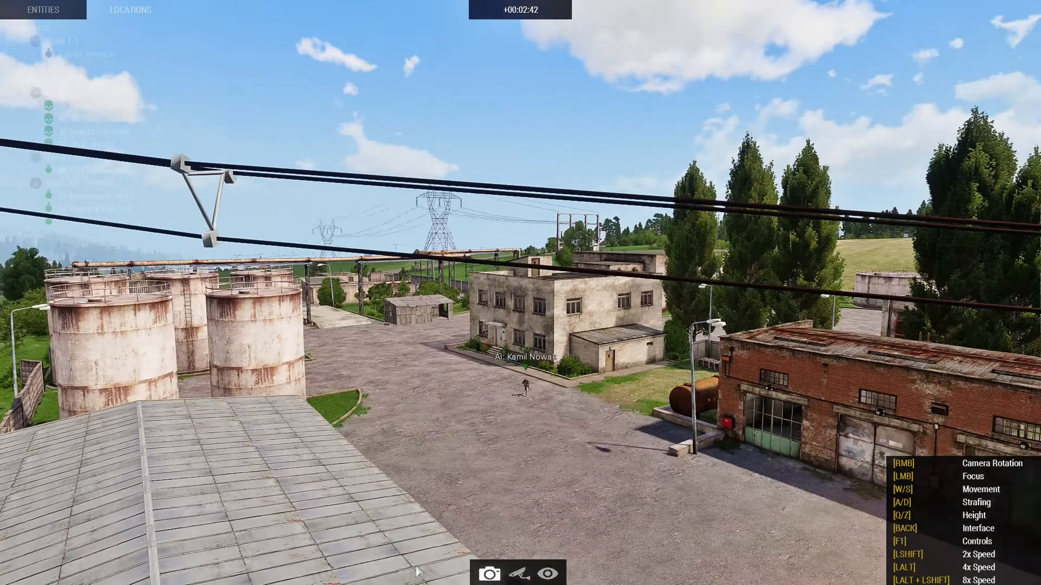
right_drag(417, 572, 328, 584)
key(w)
right_drag(532, 509, 426, 505)
key(s)
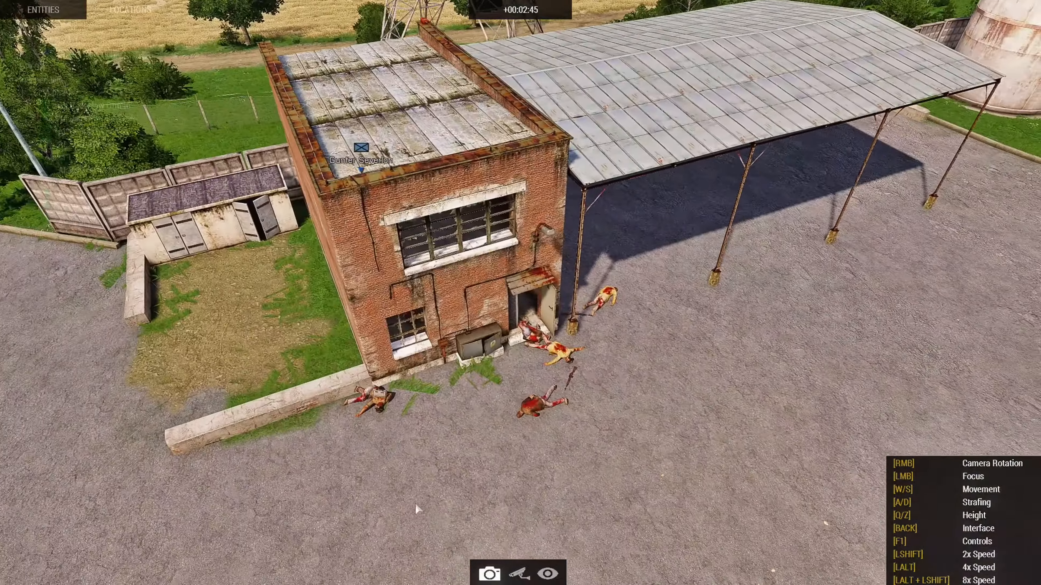
key(w)
Follow the remaining looters with the spectator camera to the brick building's doorway and close the camera.
right_drag(297, 446, 175, 431)
key(s)
key(d)
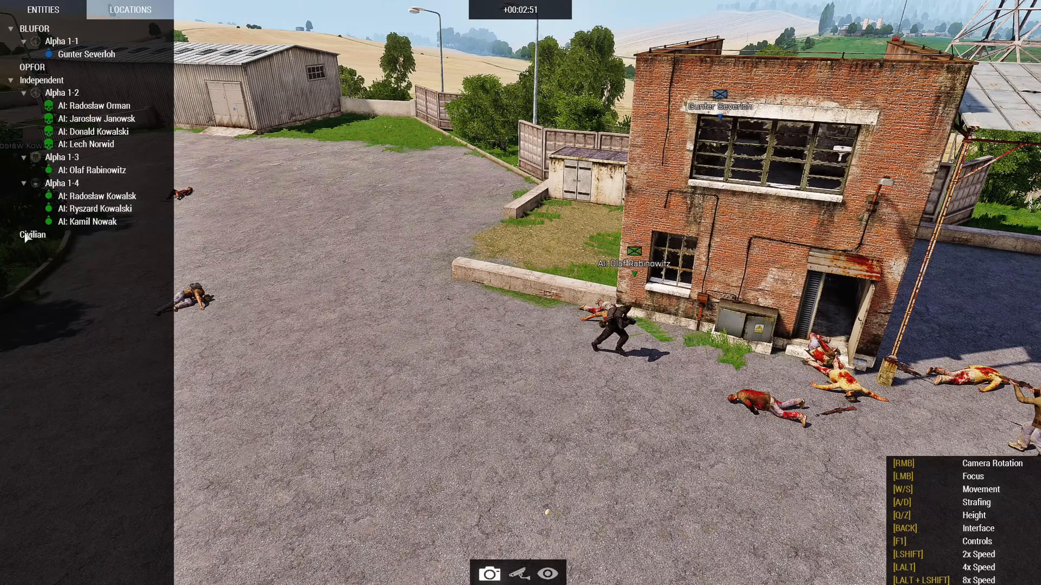
right_drag(290, 365, 407, 384)
key(w)
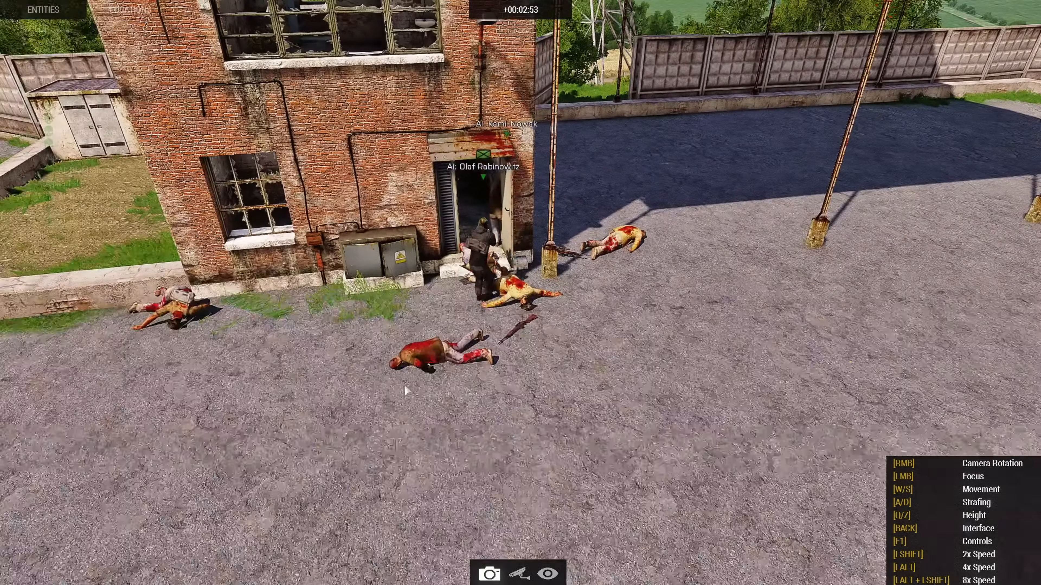
key(Escape)
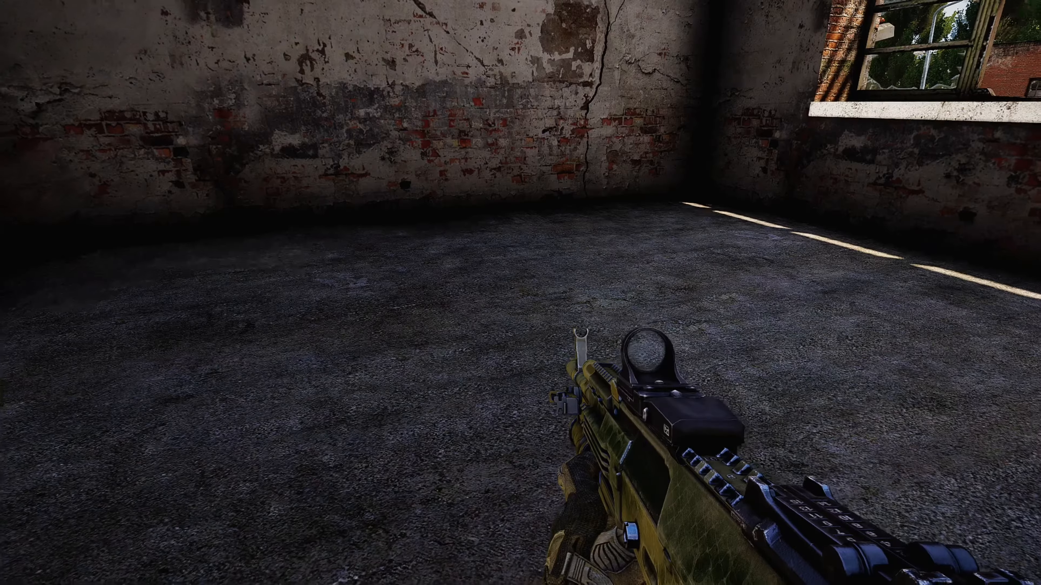
Return to the scenario editor and move the hunt3 trigger out of the stack onto the open asphalt near the player unit.
key(w)
key(w)
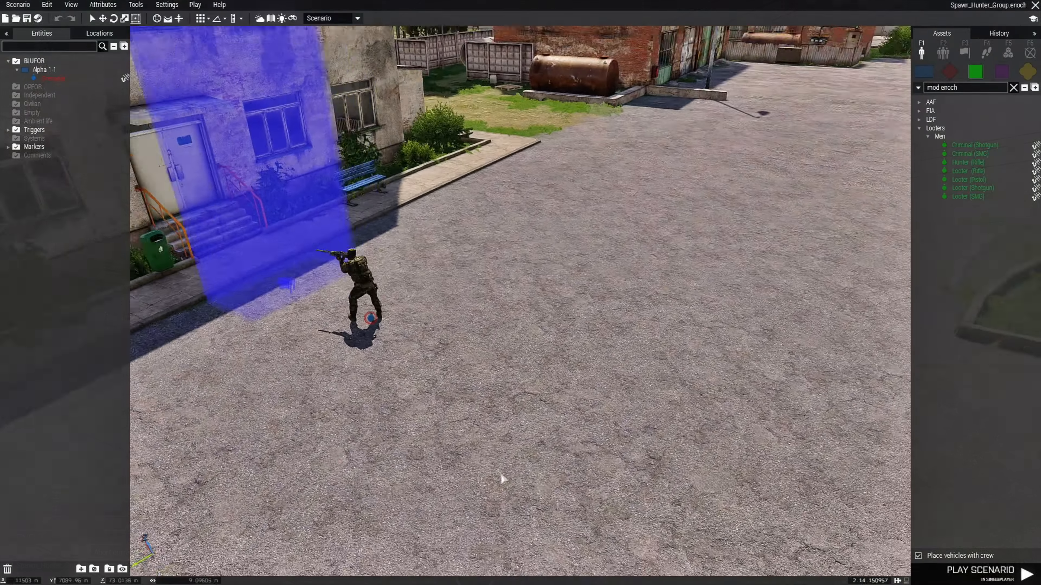
key(w)
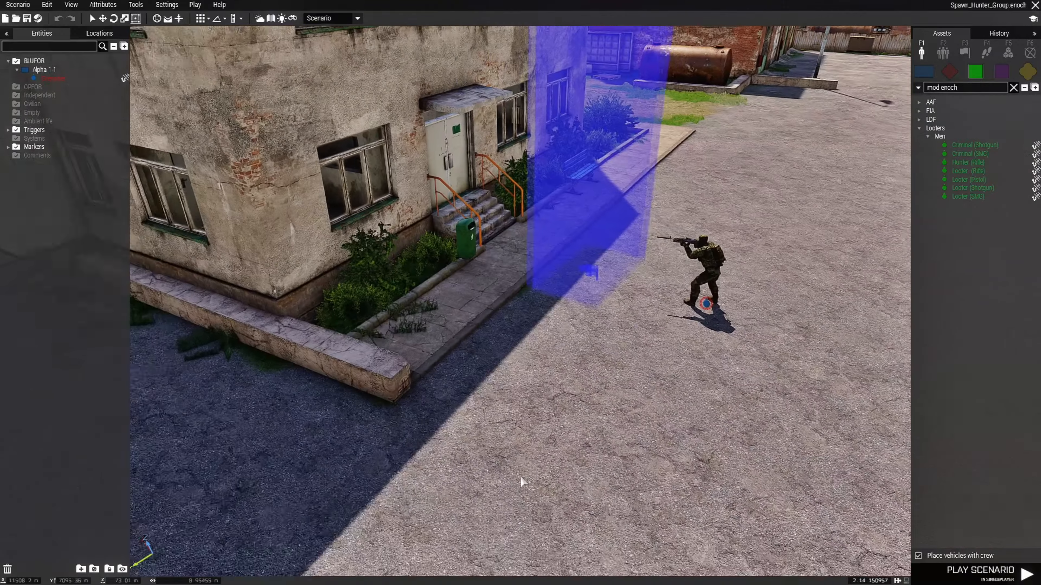
scroll(521, 477, up, 4)
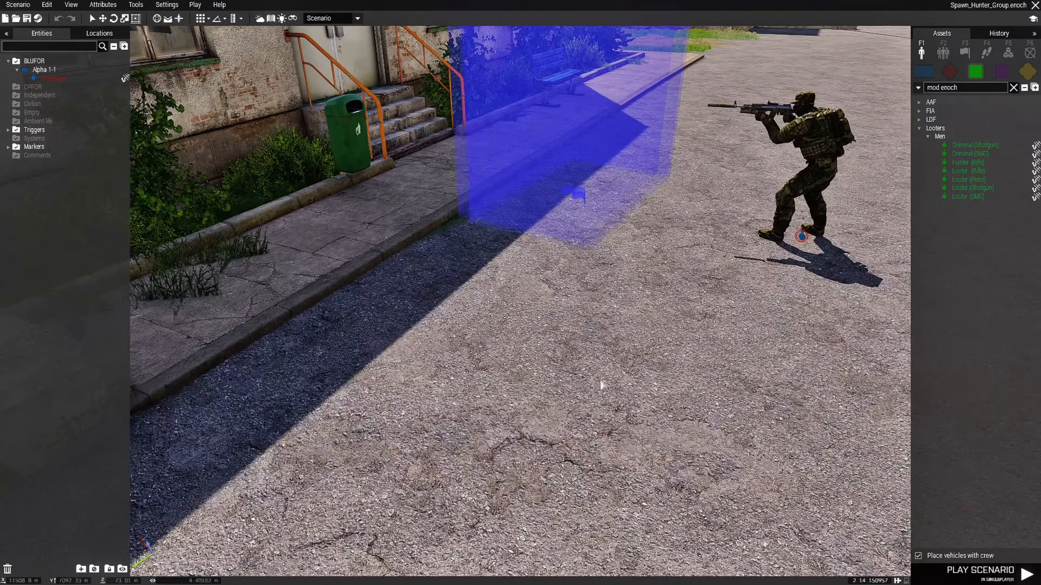
drag(583, 200, 676, 187)
key(d)
key(w)
scroll(663, 317, down, 3)
key(a)
key(w)
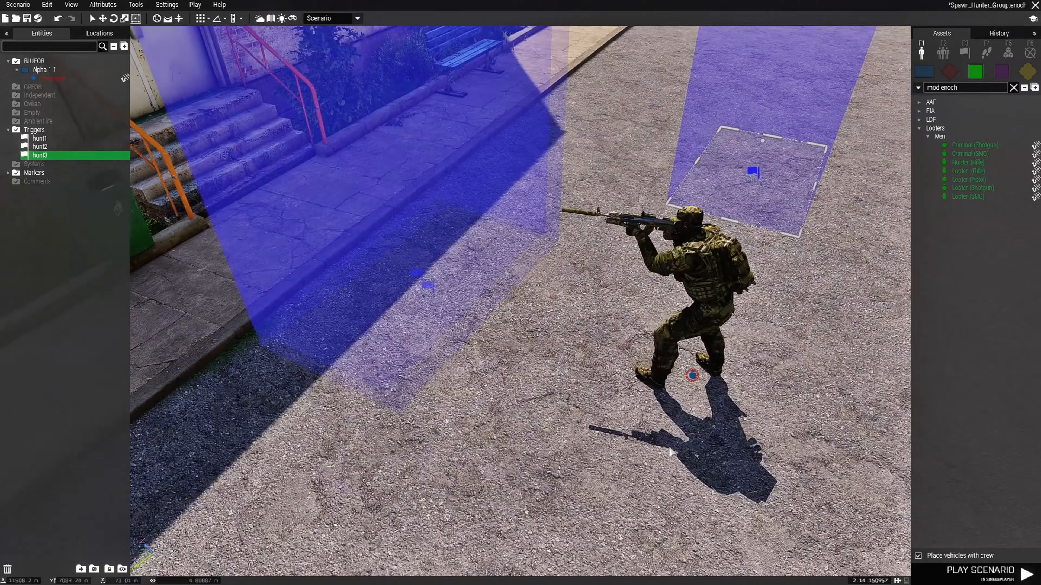
Examine where hunt3 now stands relative to the player unit and the stacked hunt1 and hunt2 triggers.
right_drag(672, 449, 675, 448)
scroll(542, 327, down, 2)
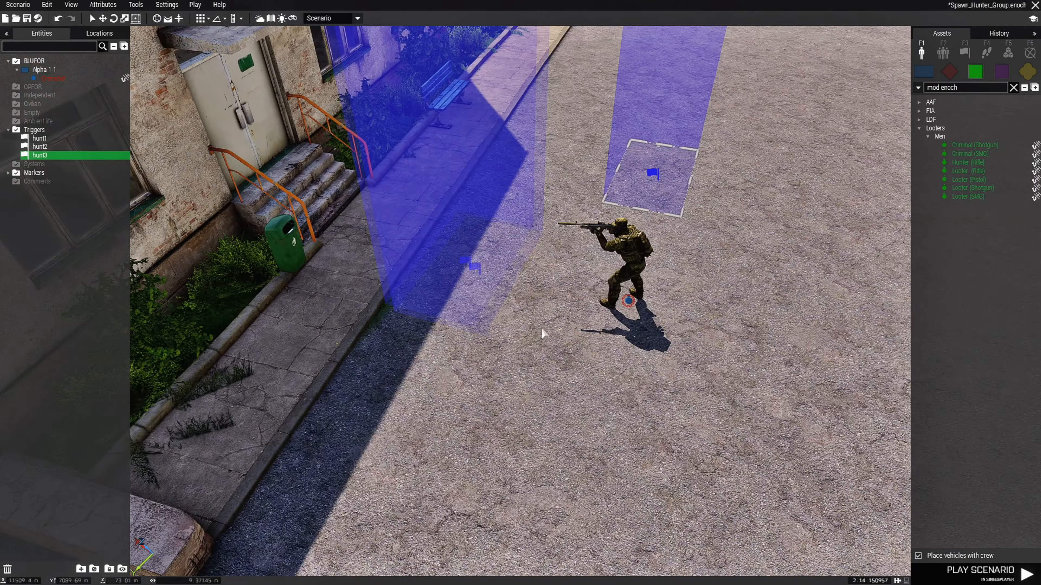
right_drag(604, 409, 621, 389)
key(s)
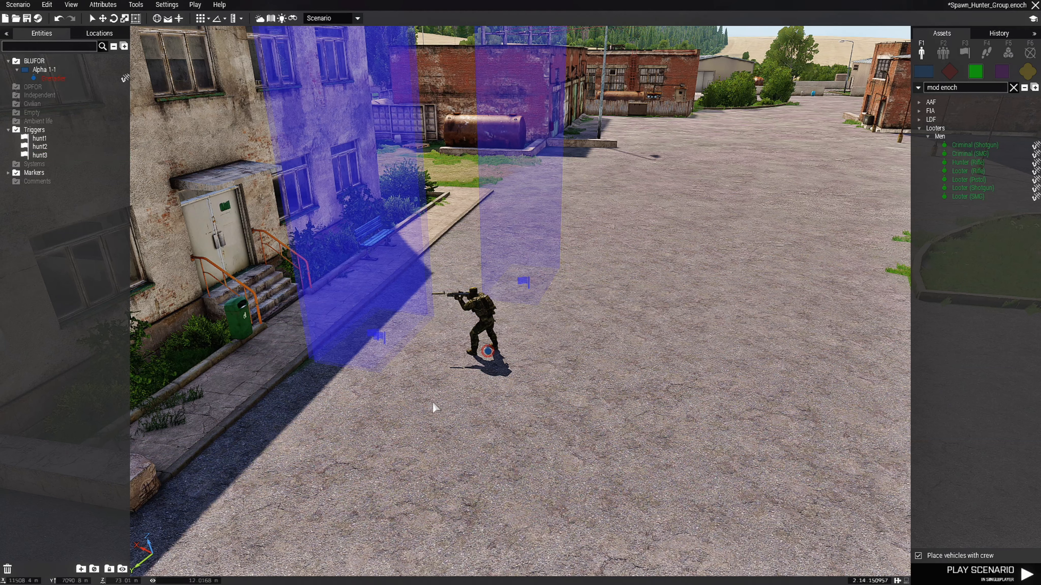
right_drag(463, 447, 553, 449)
key(w)
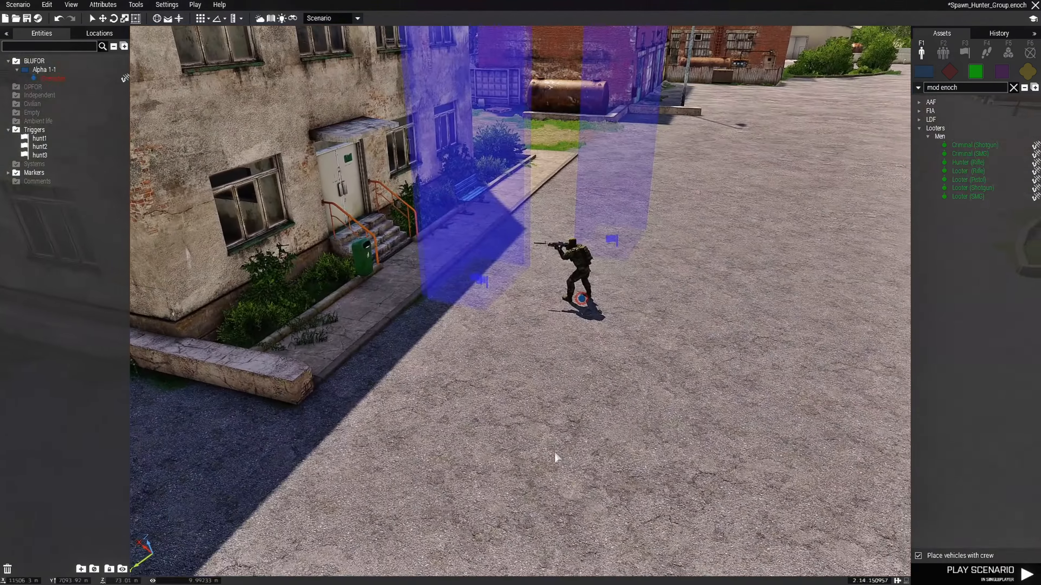